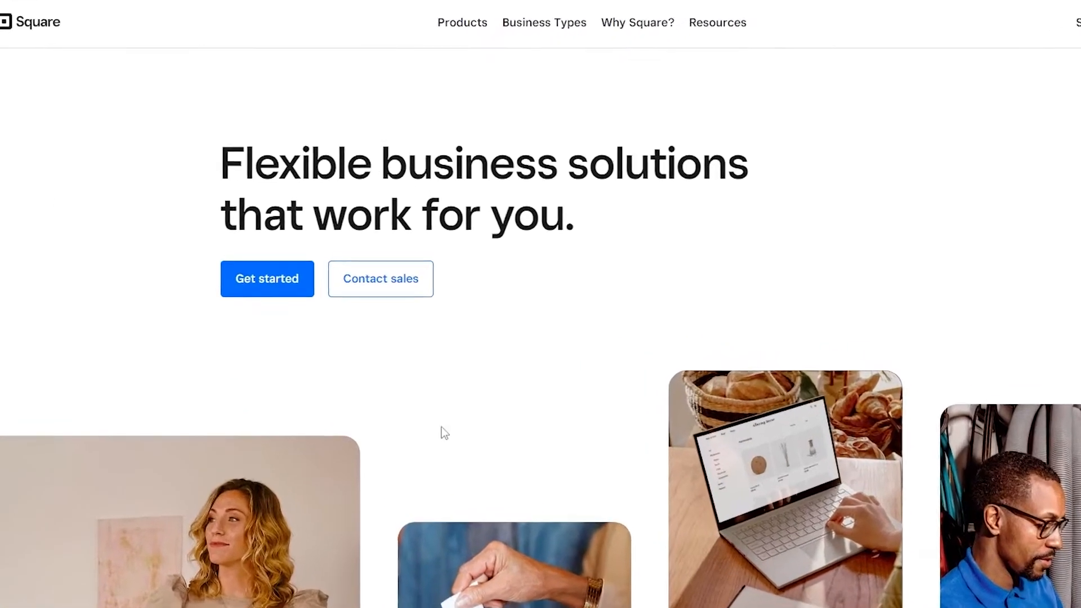
# - Open the free account sign-up form and go through its email, email confirmation and password fields
pyautogui.click(260, 285)
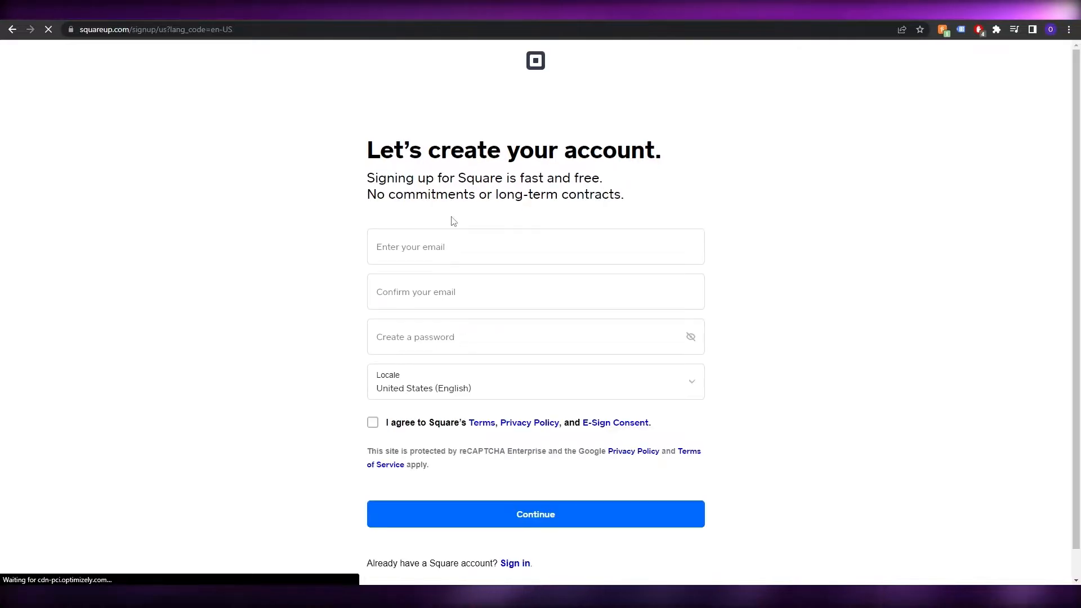
pyautogui.click(379, 248)
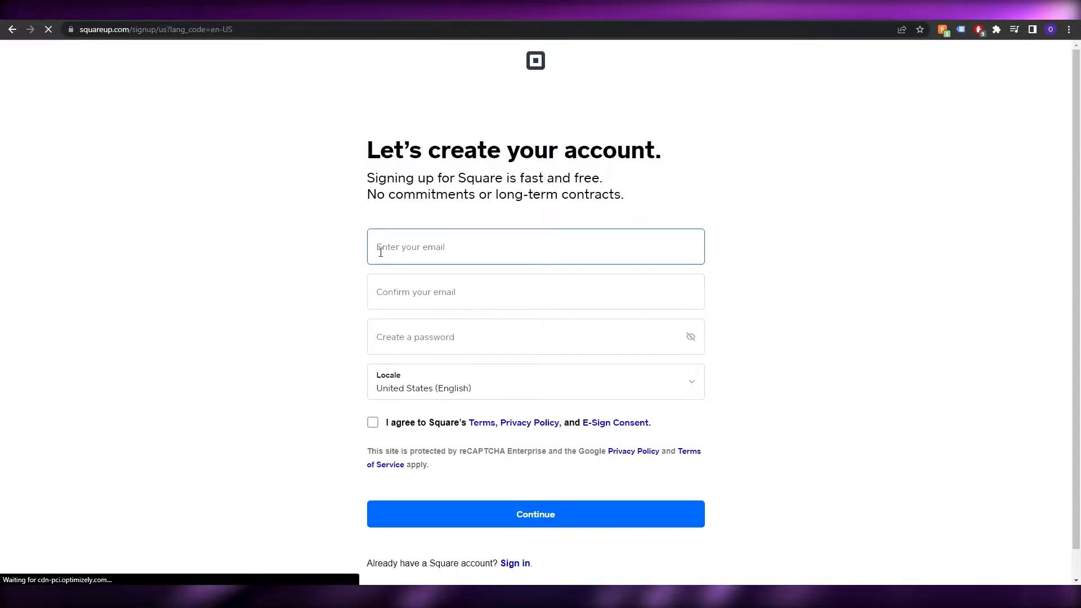
pyautogui.click(387, 295)
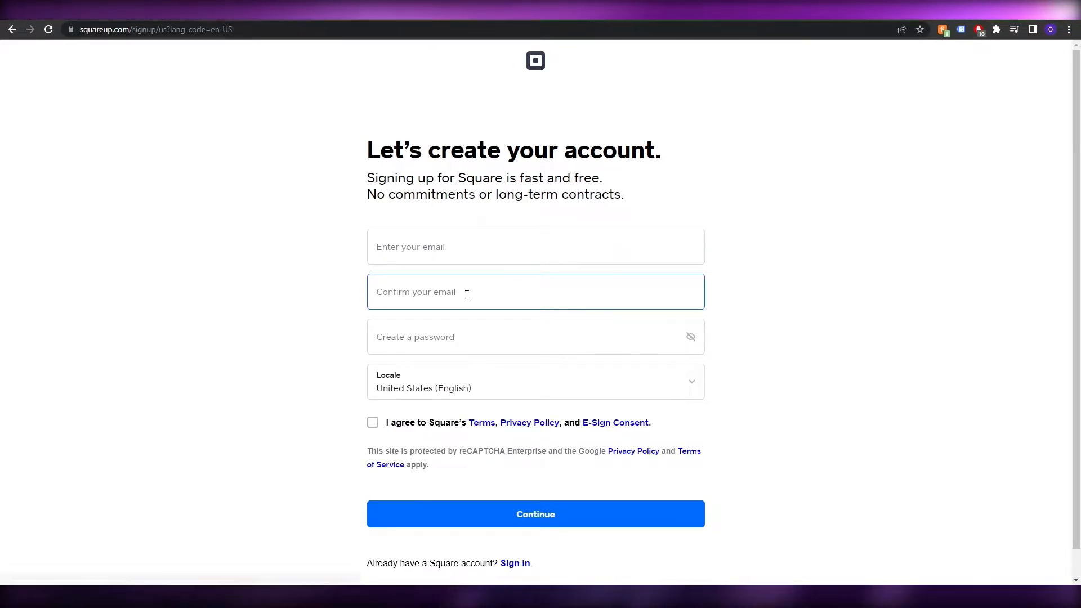
pyautogui.click(440, 338)
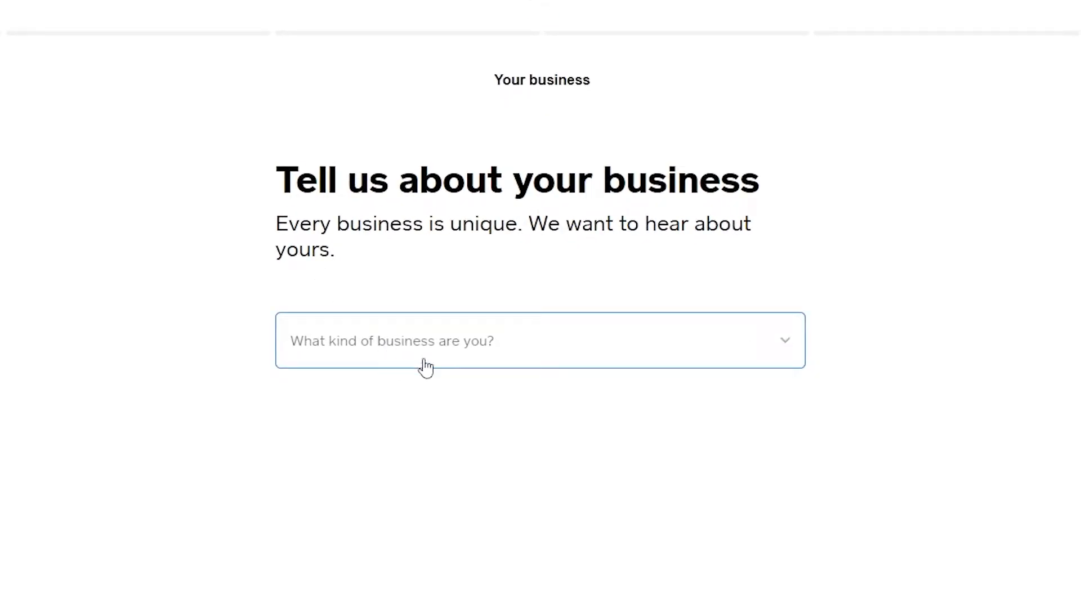
# - Set the kind of business to Individual, enter Continuum as the business name, and go to the address field
pyautogui.click(426, 366)
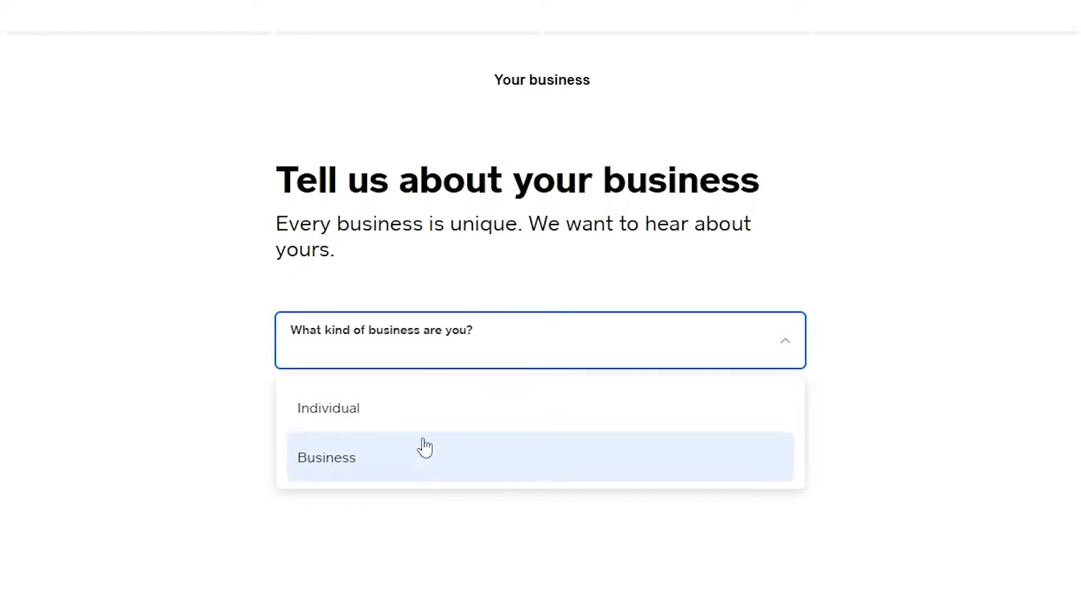
pyautogui.click(437, 419)
pyautogui.scroll(-2, 447, 447)
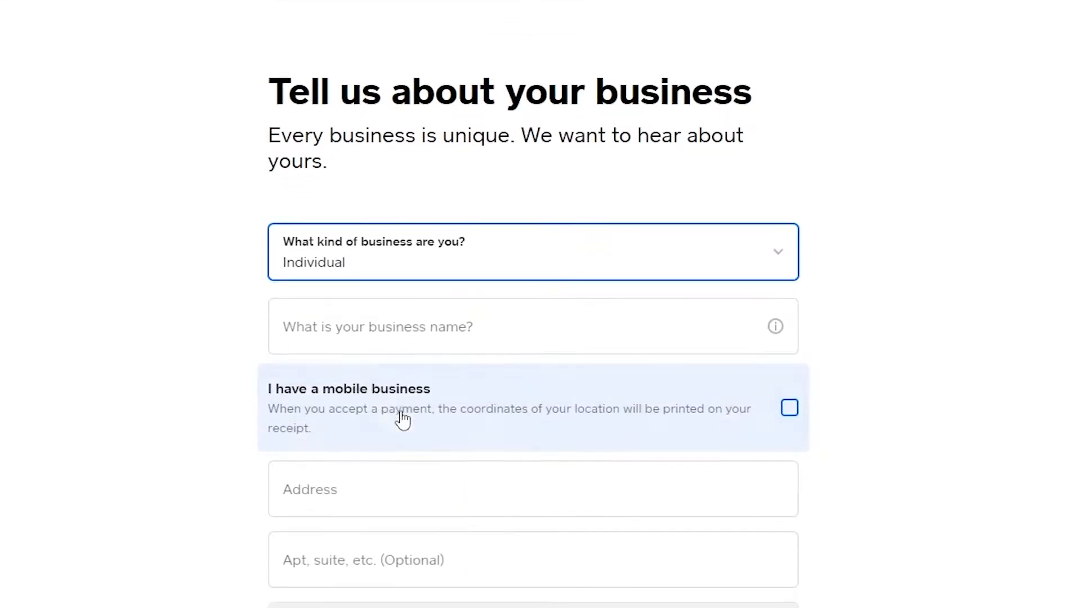
pyautogui.click(377, 328)
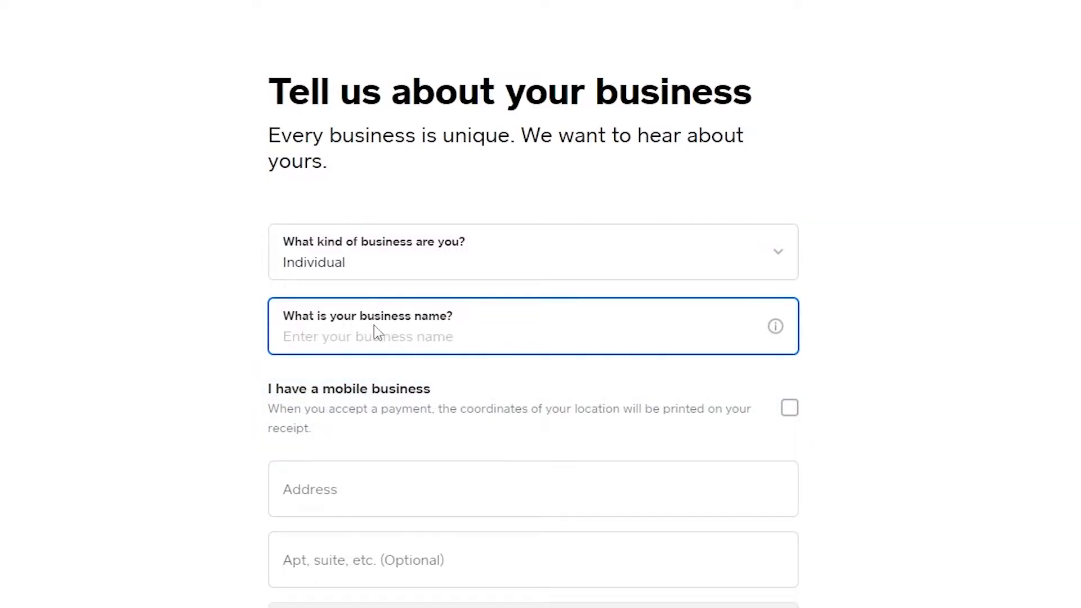
pyautogui.write('C')
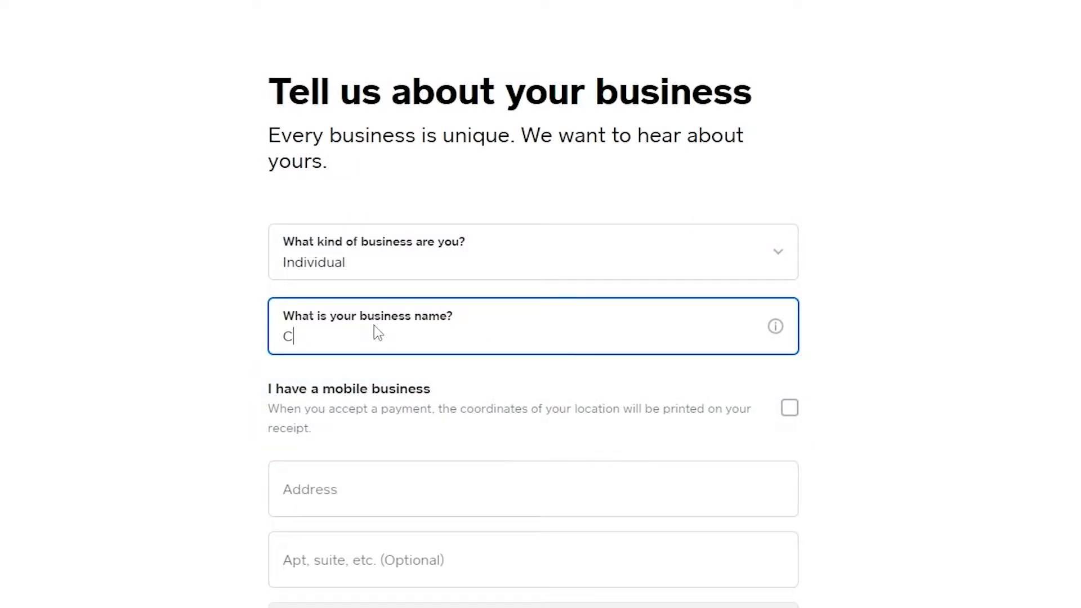
pyautogui.write('ontinuum')
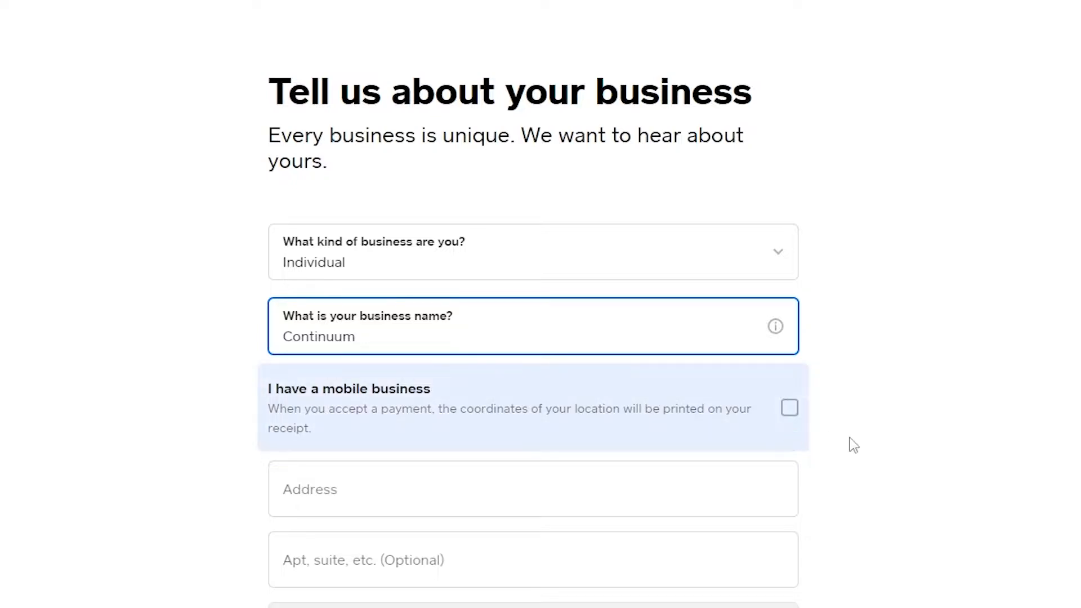
pyautogui.scroll(-1, 820, 453)
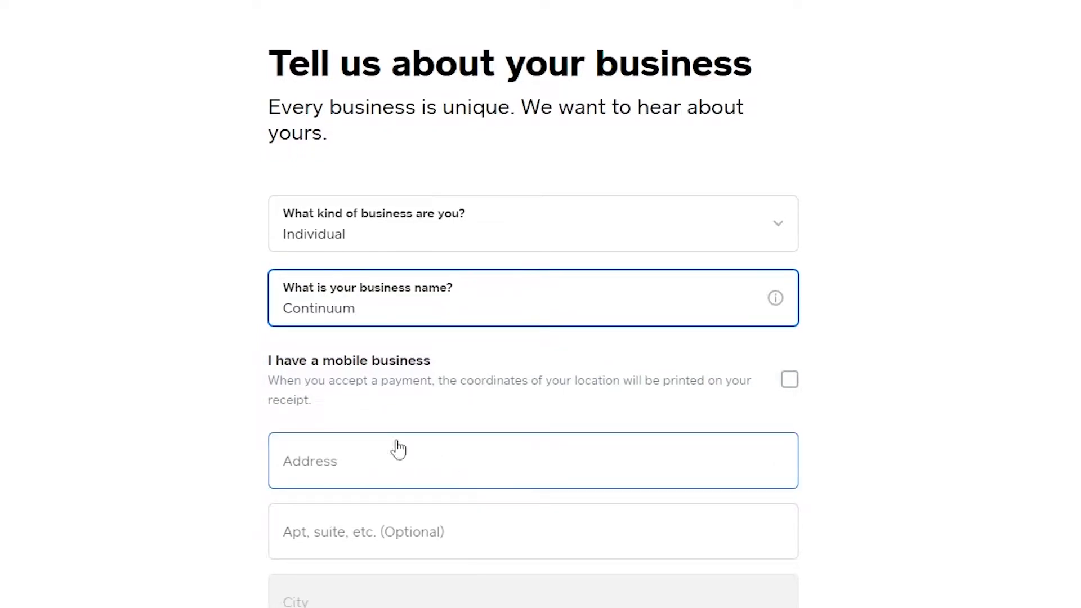
pyautogui.click(432, 461)
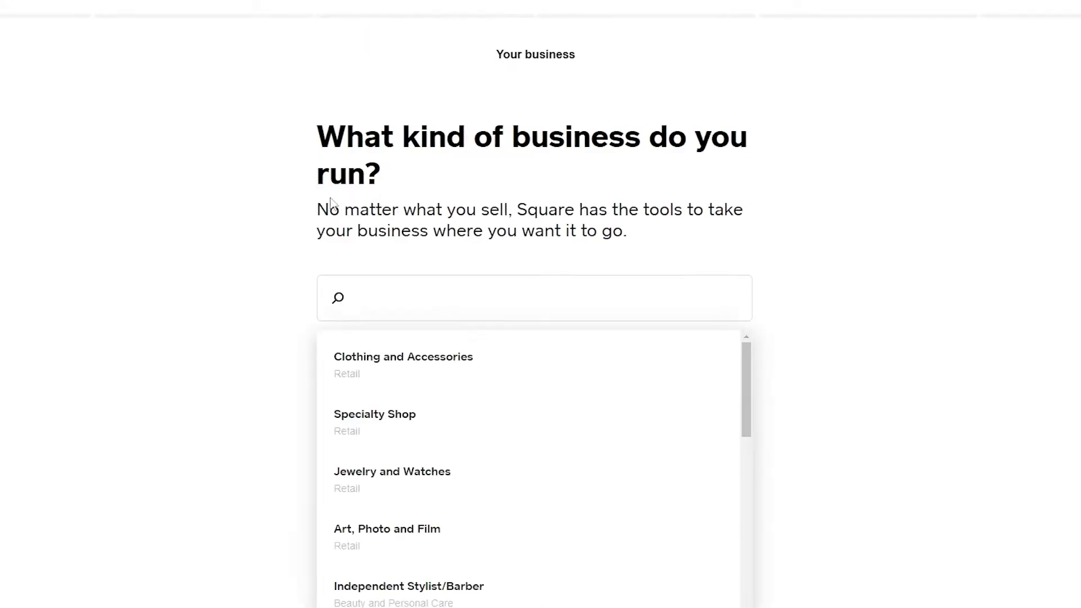
# - Choose Marketing/Advertising under Professional Services as the kind of business being run
pyautogui.scroll(-1, 596, 174)
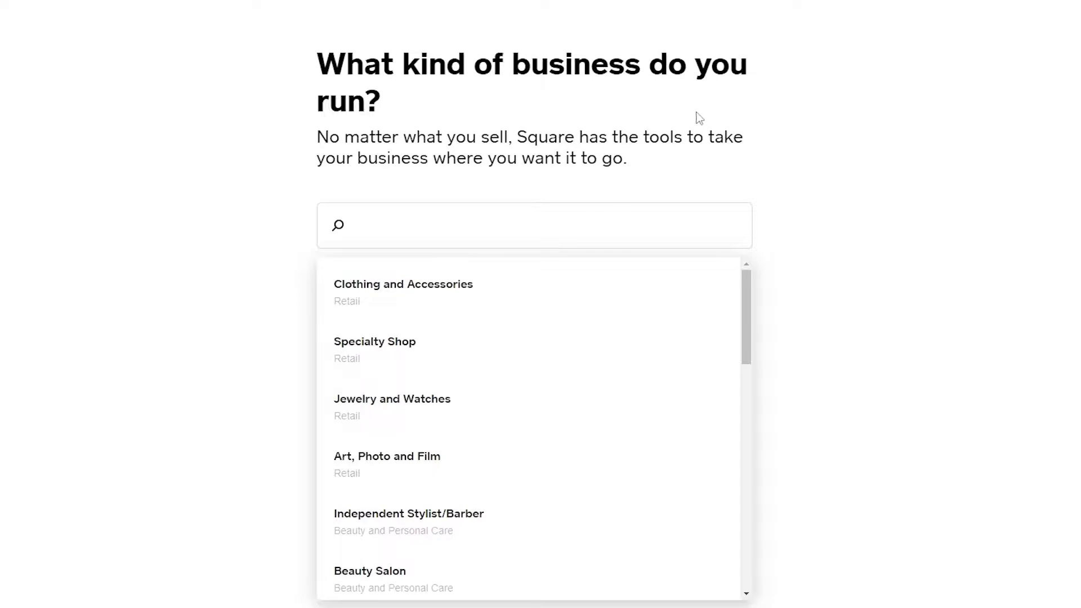
pyautogui.scroll(-1, 442, 309)
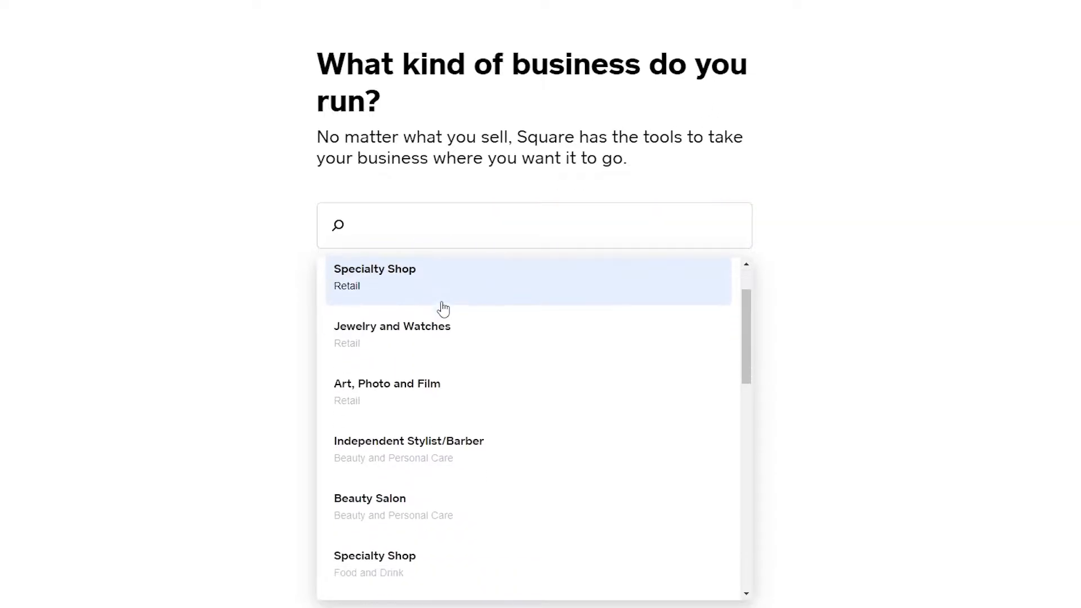
pyautogui.scroll(1, 445, 308)
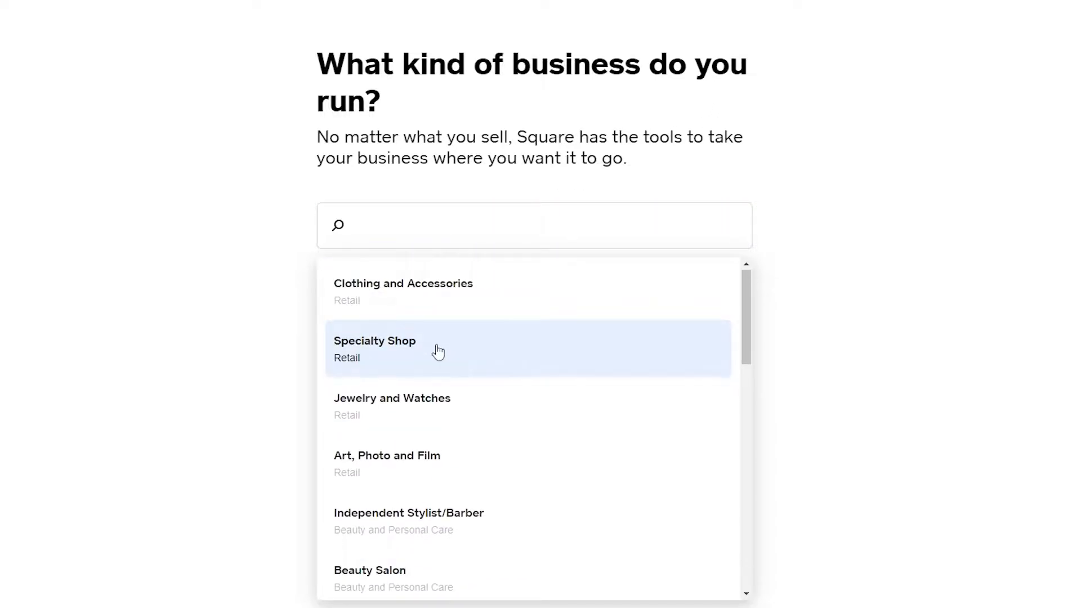
pyautogui.scroll(-3, 438, 353)
pyautogui.scroll(-4, 433, 412)
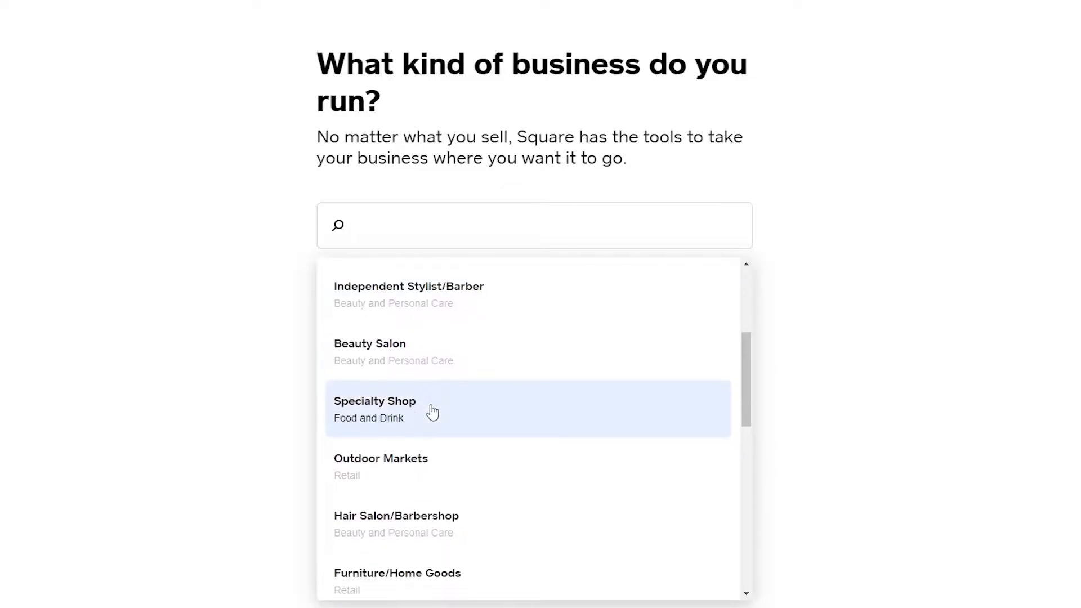
pyautogui.scroll(-5, 445, 433)
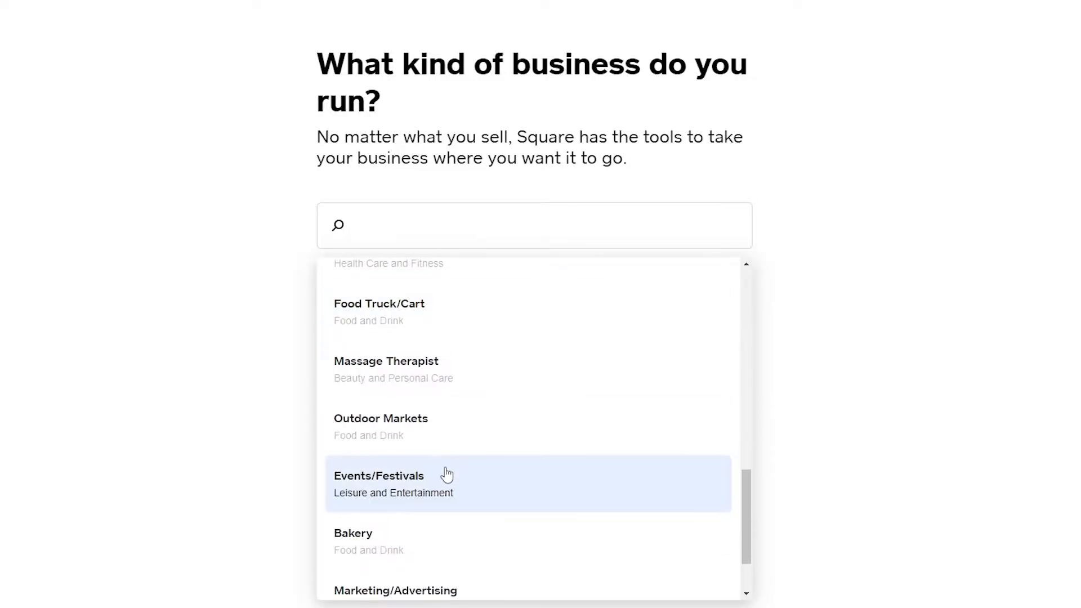
pyautogui.scroll(-1, 447, 484)
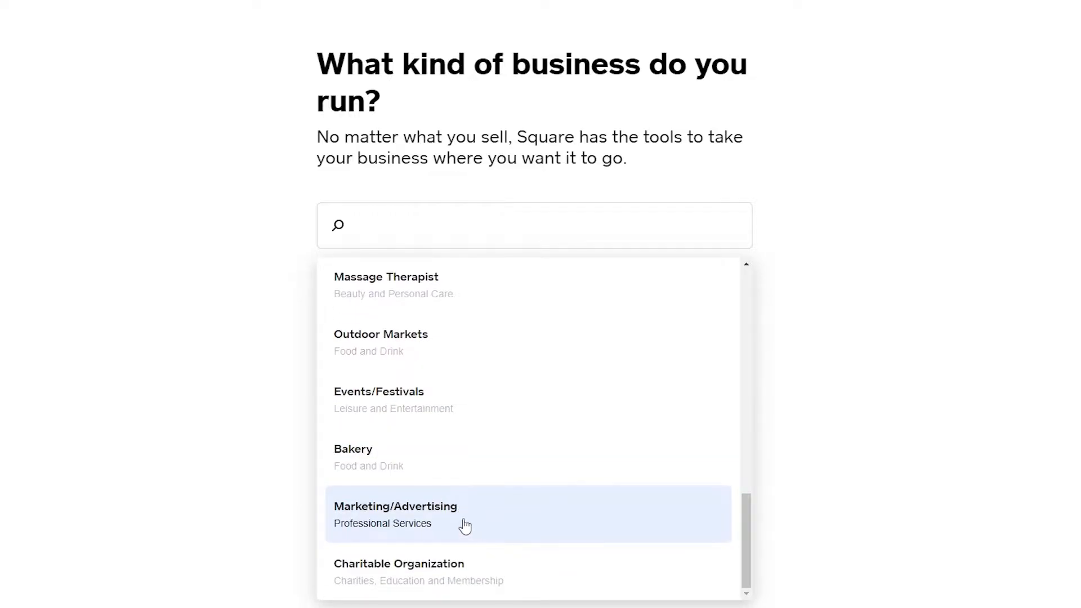
pyautogui.click(465, 526)
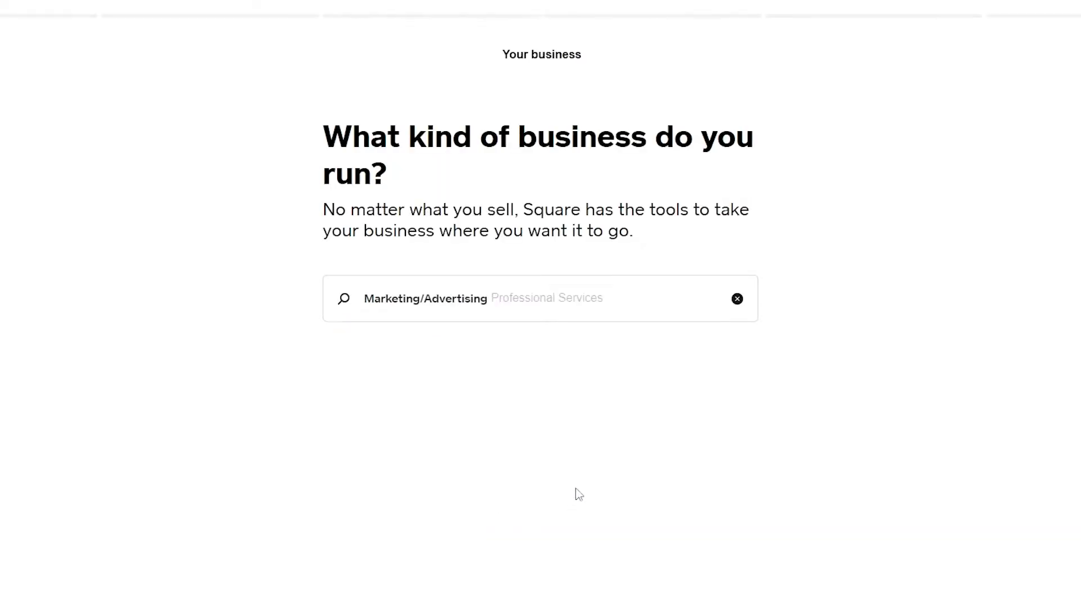
pyautogui.click(558, 289)
pyautogui.click(482, 504)
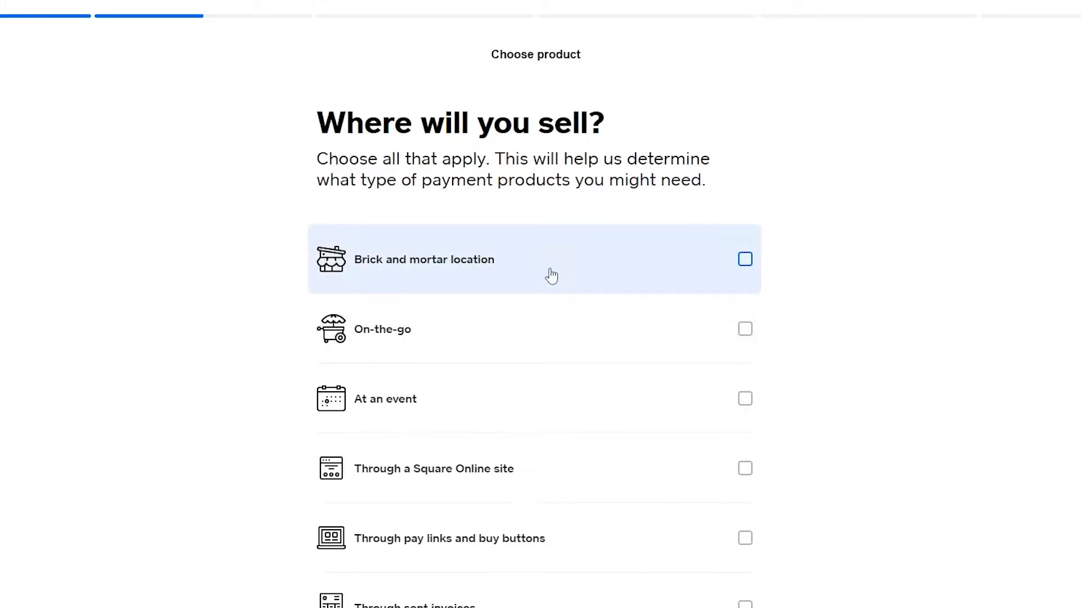
# - Continue past the question about where to sell without choosing any location
pyautogui.scroll(-1, 551, 276)
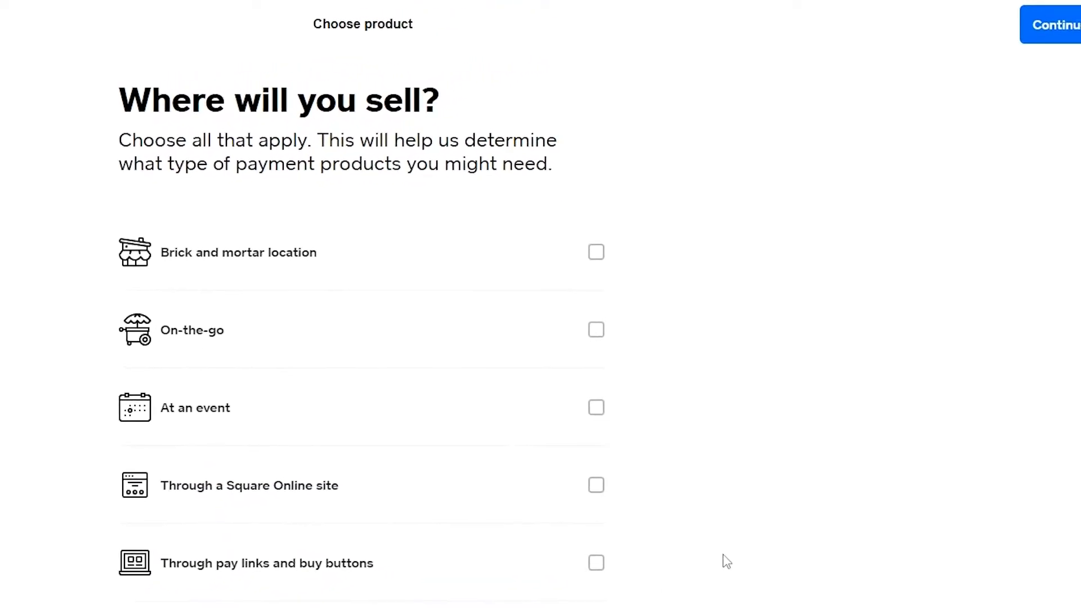
pyautogui.click(1008, 51)
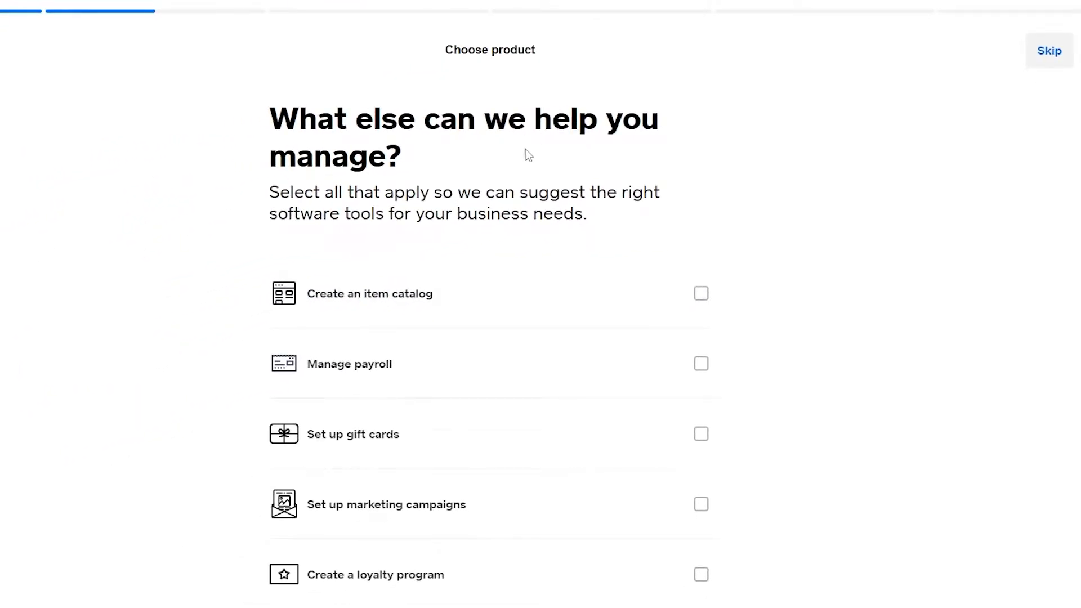
pyautogui.scroll(-1, 453, 219)
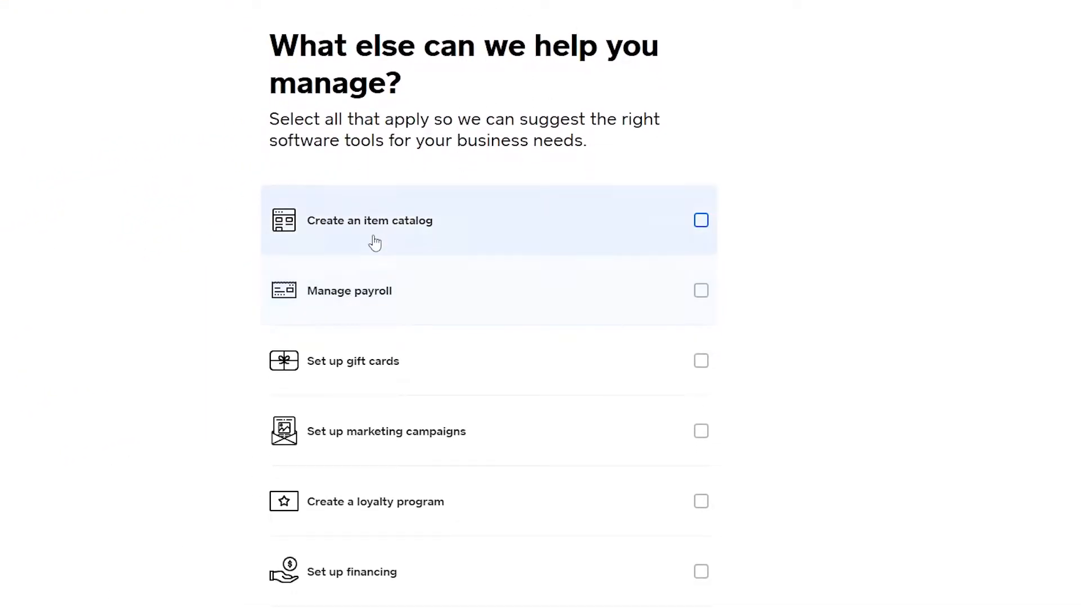
pyautogui.scroll(-1, 388, 311)
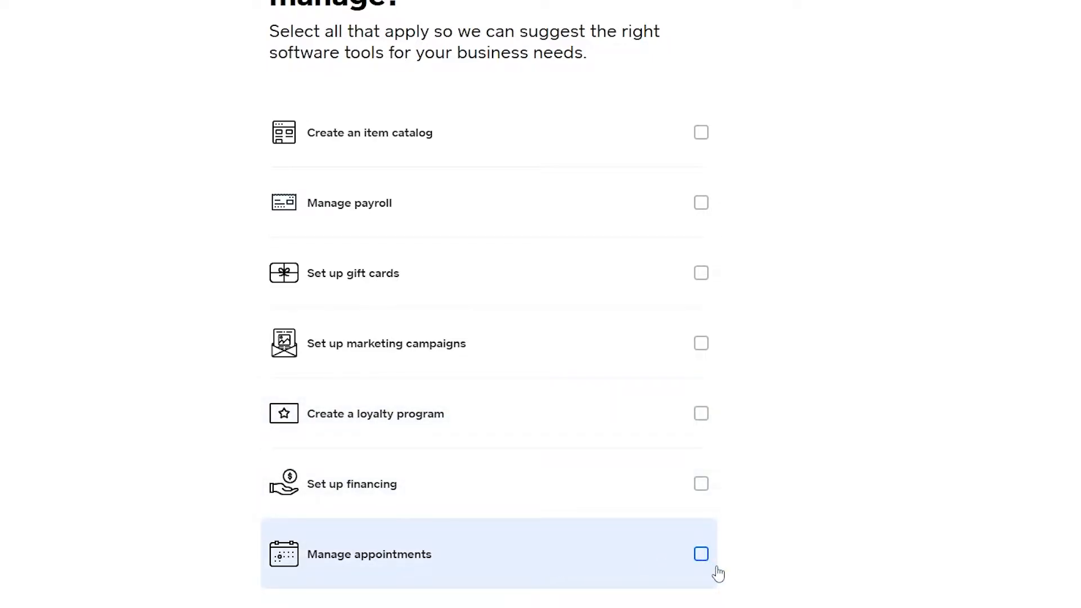
pyautogui.scroll(3, 717, 568)
pyautogui.click(701, 282)
pyautogui.click(703, 352)
pyautogui.click(702, 491)
pyautogui.click(702, 491)
pyautogui.click(705, 341)
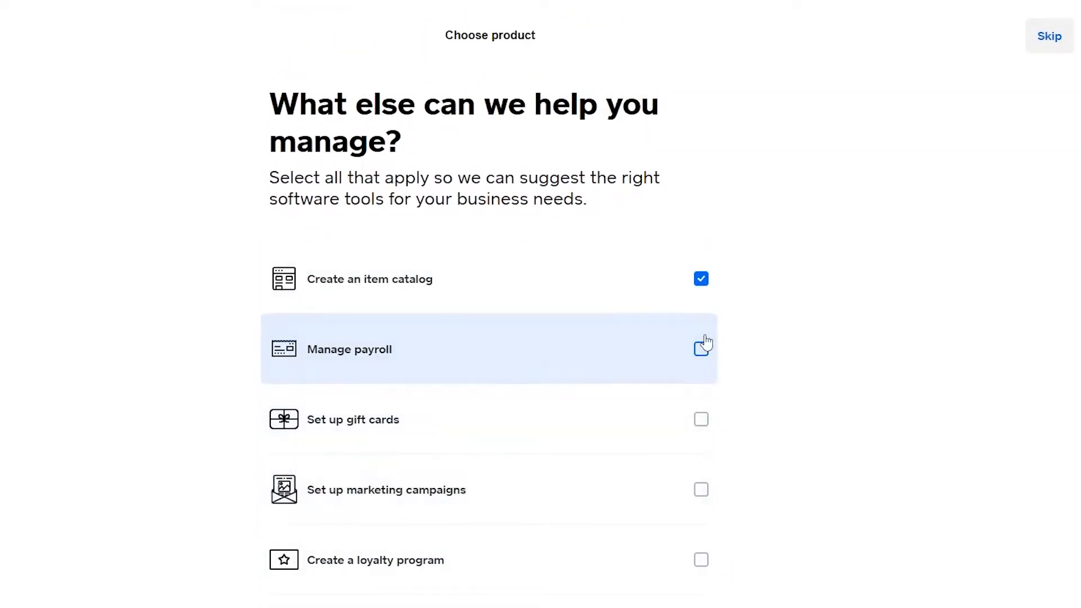
pyautogui.click(705, 344)
pyautogui.click(707, 298)
pyautogui.scroll(-3, 712, 394)
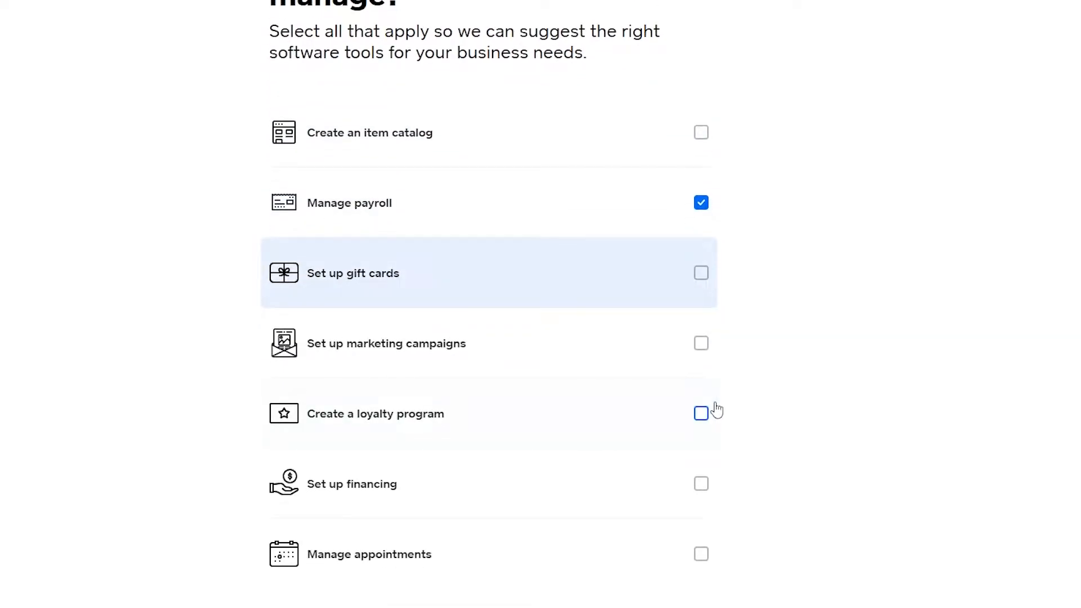
pyautogui.click(695, 234)
pyautogui.scroll(2, 763, 471)
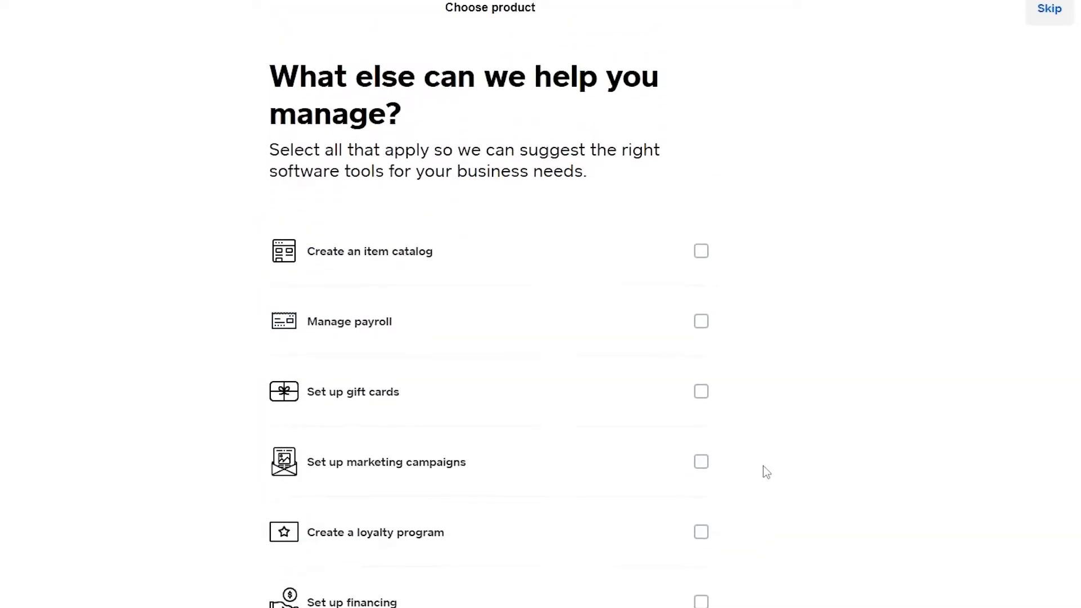
# - Skip the question about what else to manage and continue from the payments introduction to identity verification
pyautogui.click(1057, 59)
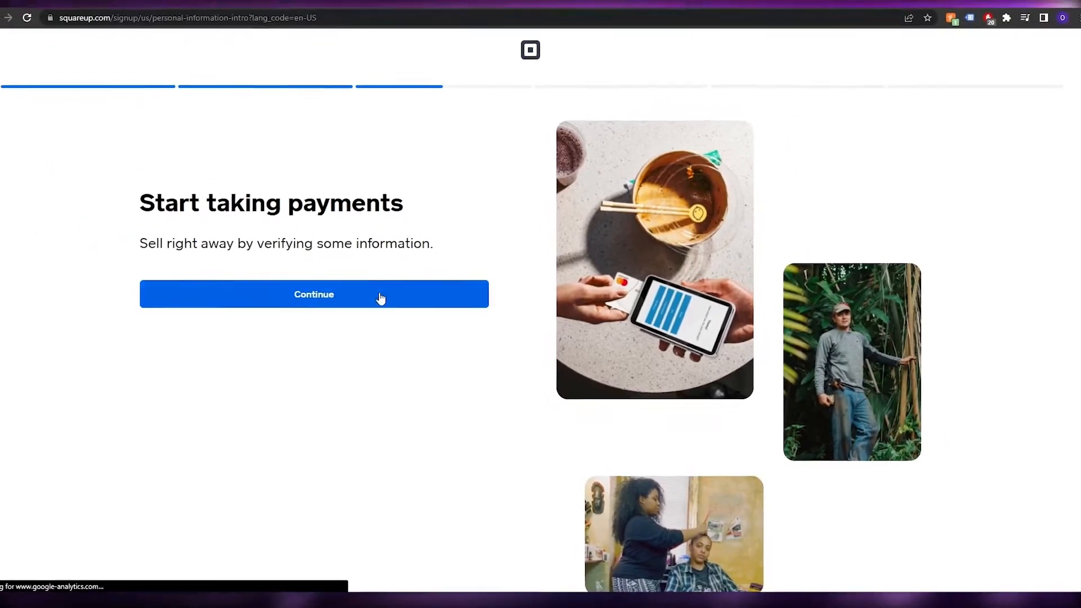
pyautogui.click(381, 298)
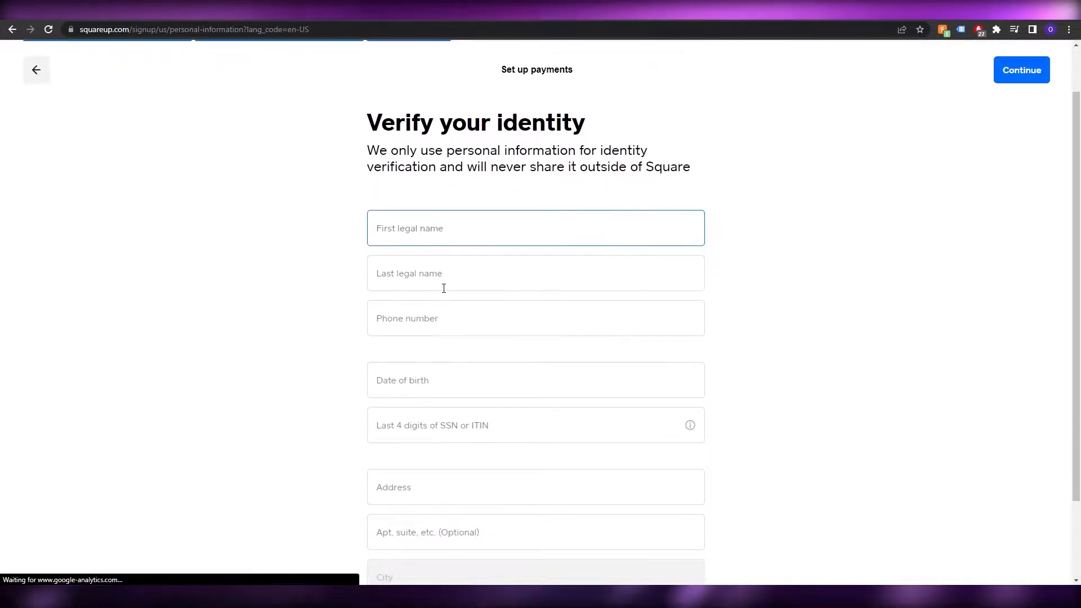
# - Examine the identity verification form's legal name, phone number, date of birth, SSN or ITIN, and address fields
pyautogui.scroll(-2, 466, 338)
pyautogui.scroll(3, 464, 357)
pyautogui.click(449, 241)
pyautogui.click(494, 329)
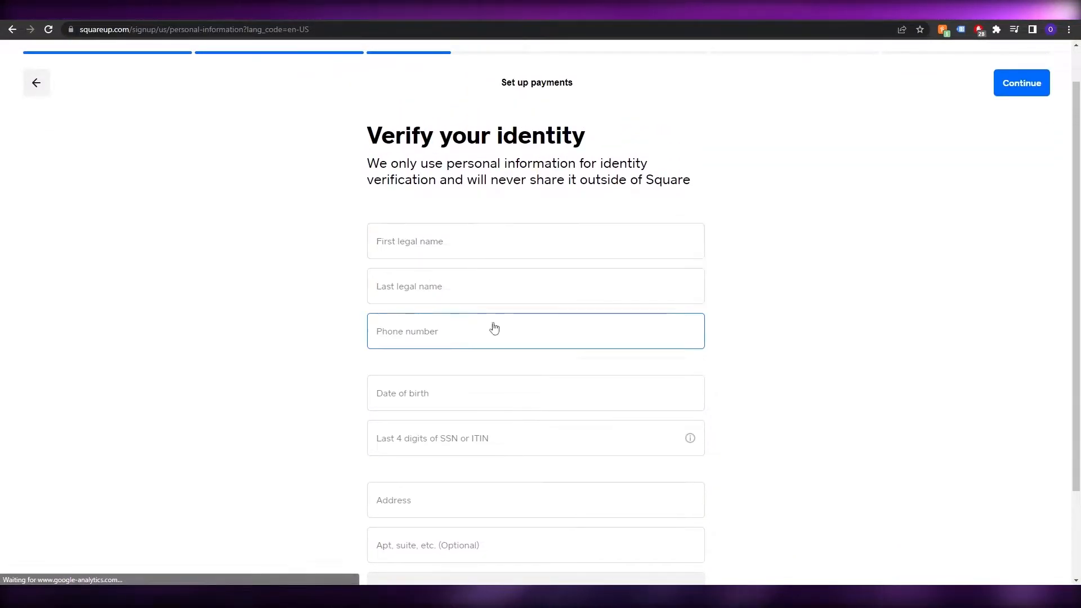
pyautogui.click(477, 287)
pyautogui.scroll(-1, 490, 282)
pyautogui.click(500, 278)
pyautogui.click(459, 351)
pyautogui.scroll(-1, 473, 338)
pyautogui.click(487, 326)
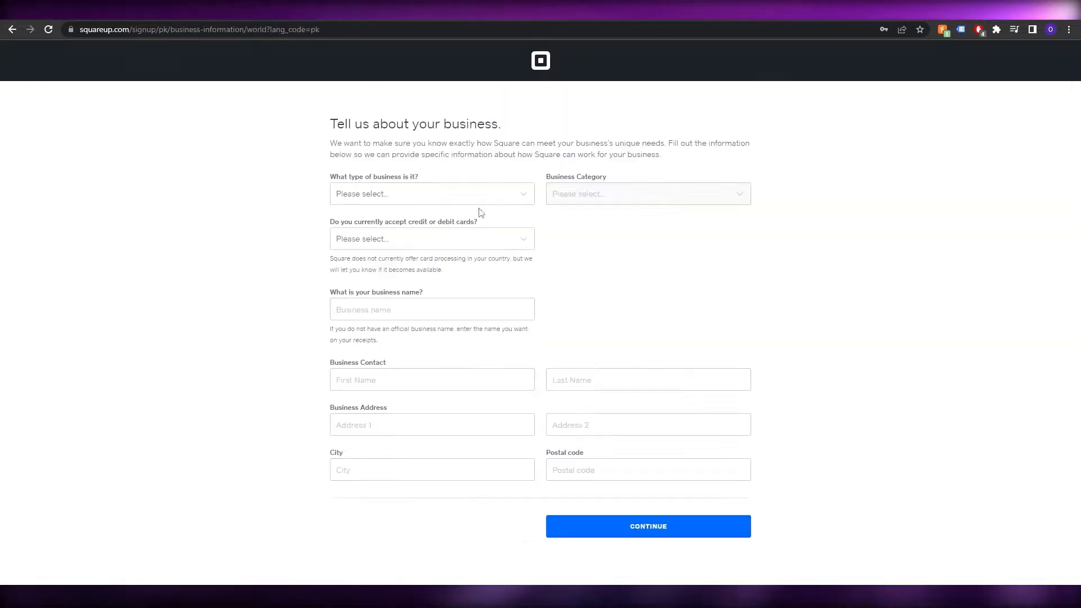
# - Set the business type to Professional Services and the business category to Software Development
pyautogui.click(431, 194)
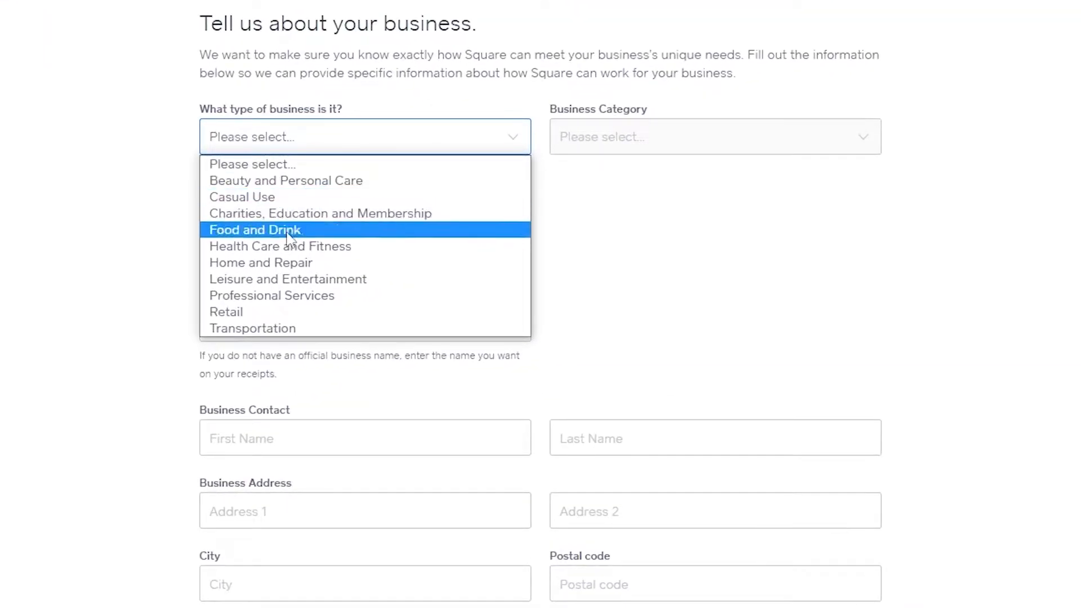
pyautogui.click(296, 339)
pyautogui.click(308, 144)
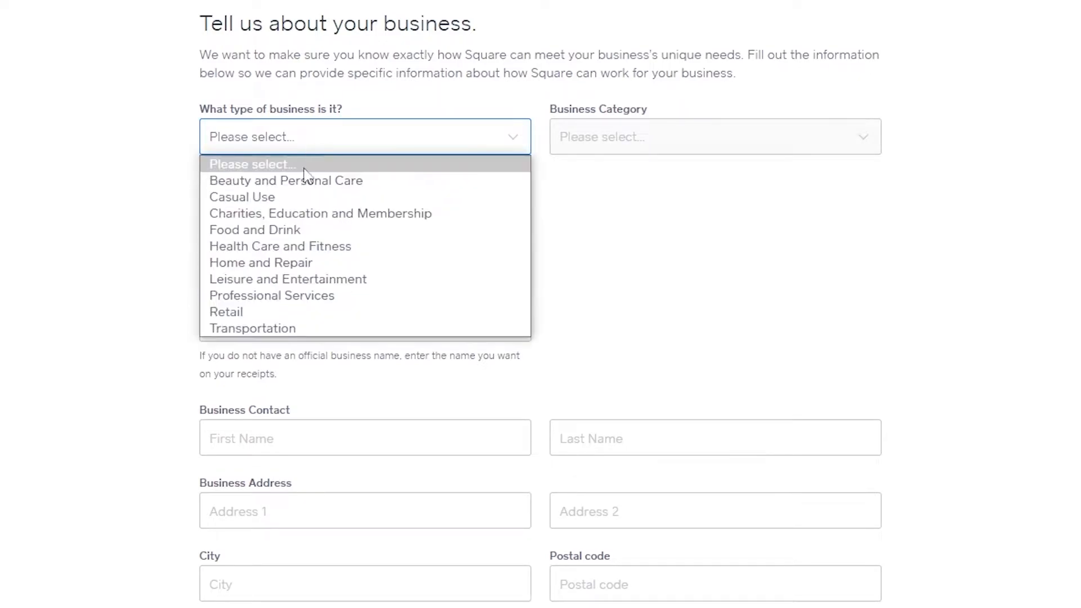
pyautogui.click(282, 297)
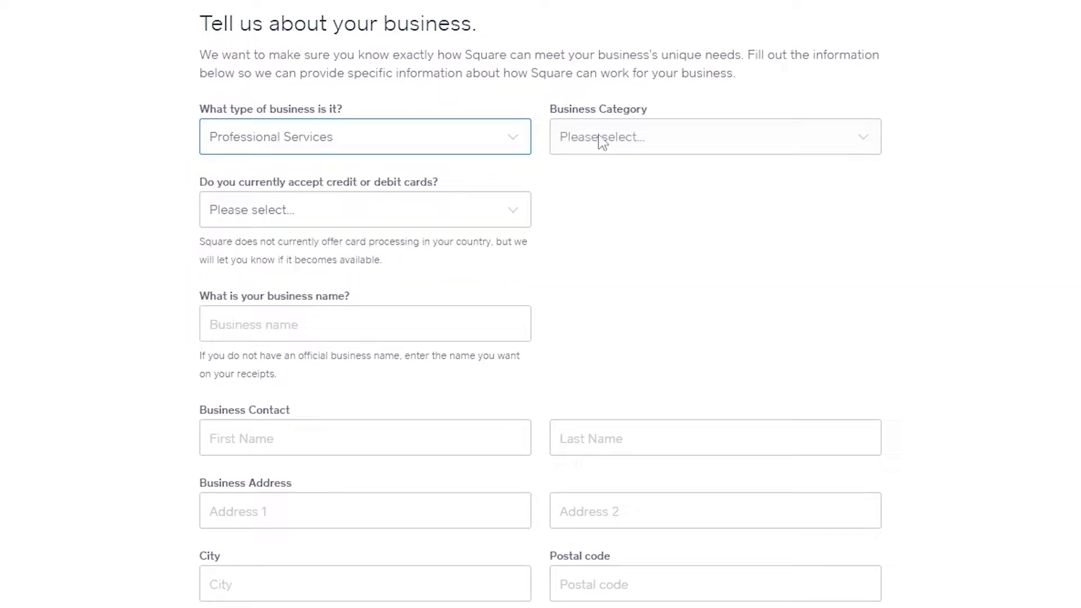
pyautogui.click(638, 138)
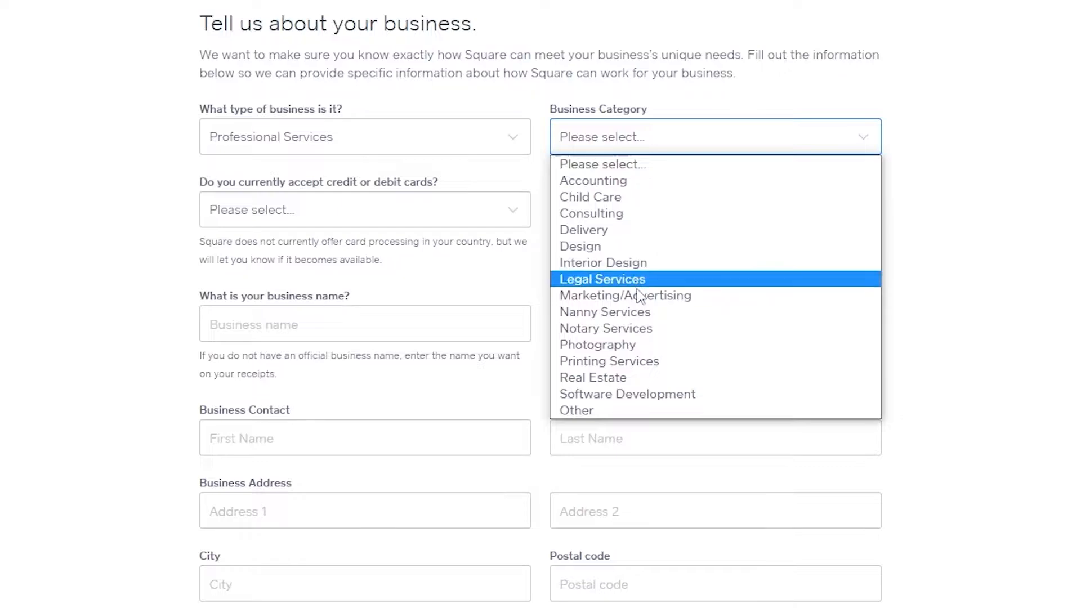
pyautogui.click(630, 394)
# - Complete the business details with credit cards accepted and Continuum as the business name, and submit the form
pyautogui.click(318, 217)
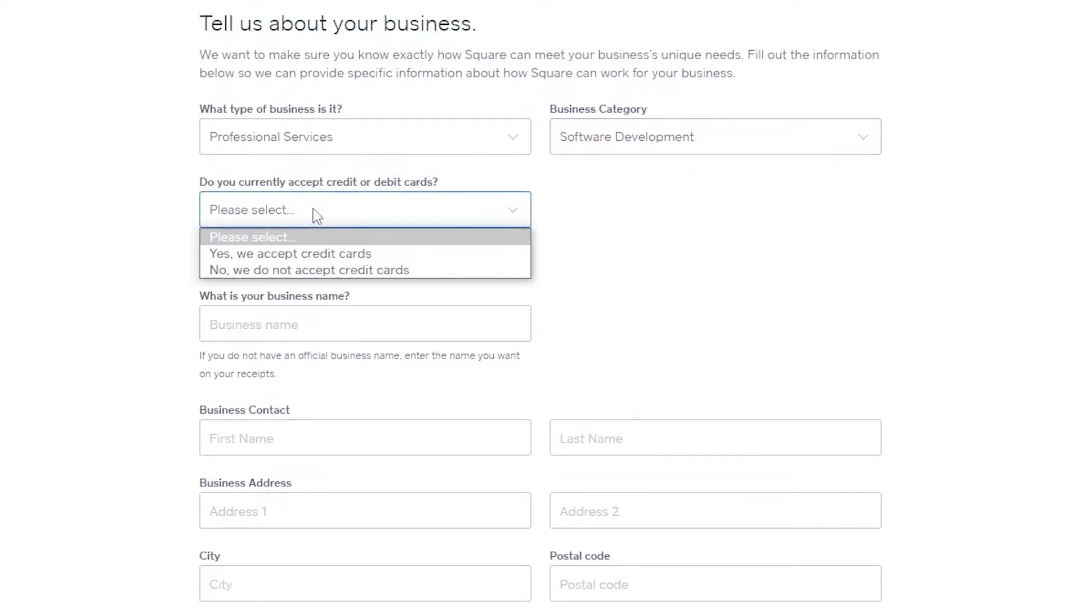
pyautogui.click(310, 259)
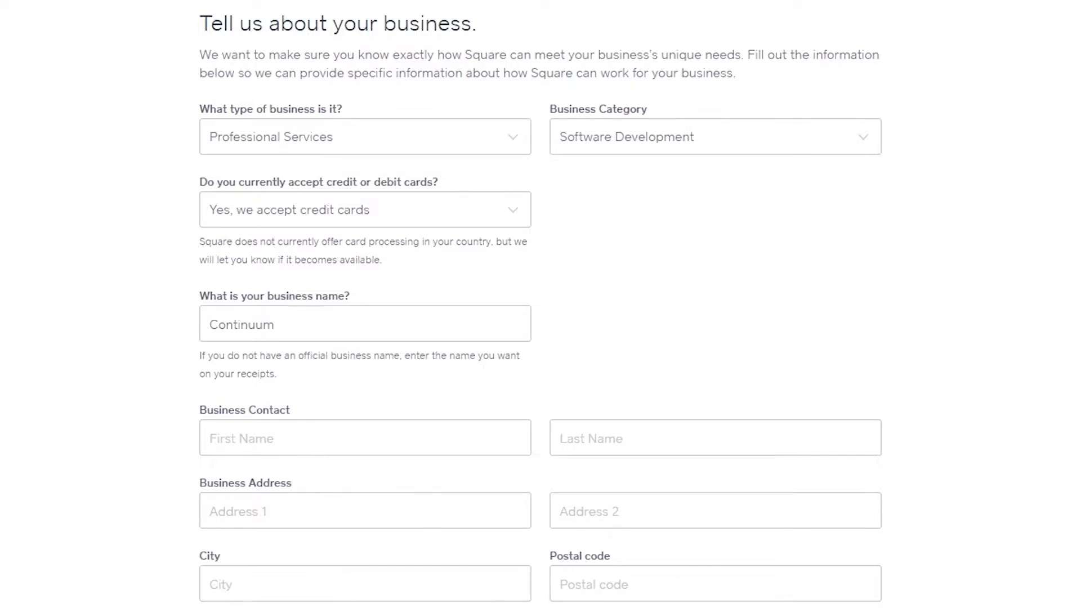
pyautogui.click(713, 607)
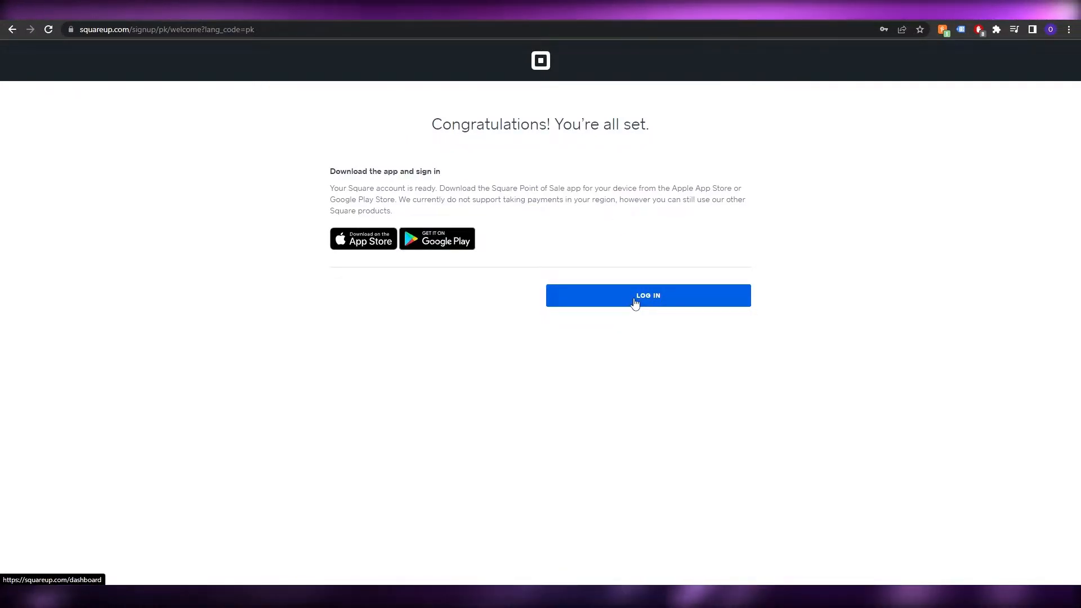
# - Log in to the Square dashboard from the sign-up confirmation and open the app integrations
pyautogui.click(635, 302)
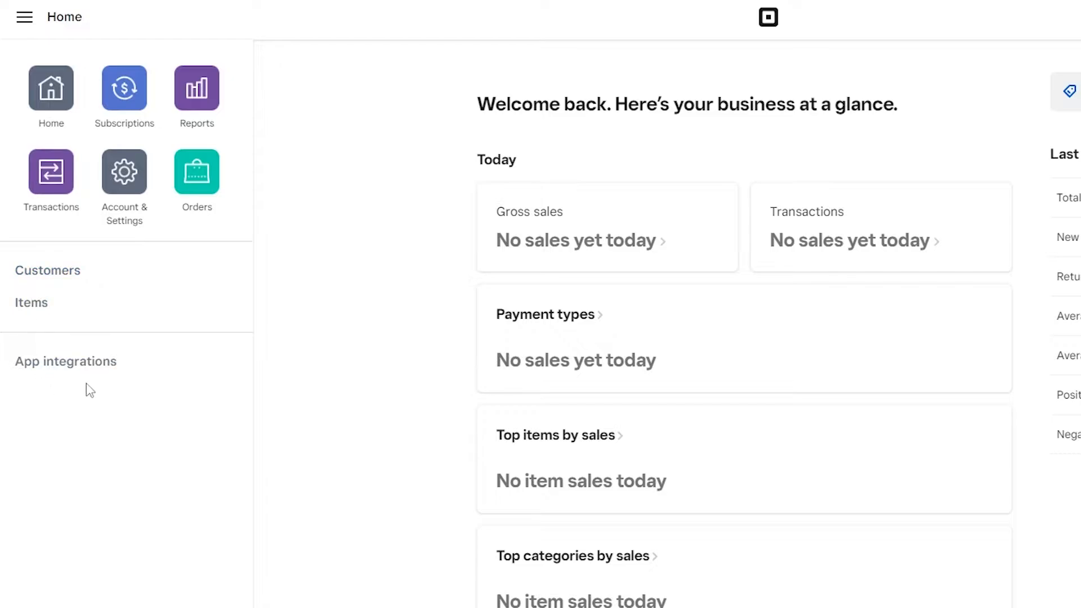
pyautogui.click(66, 363)
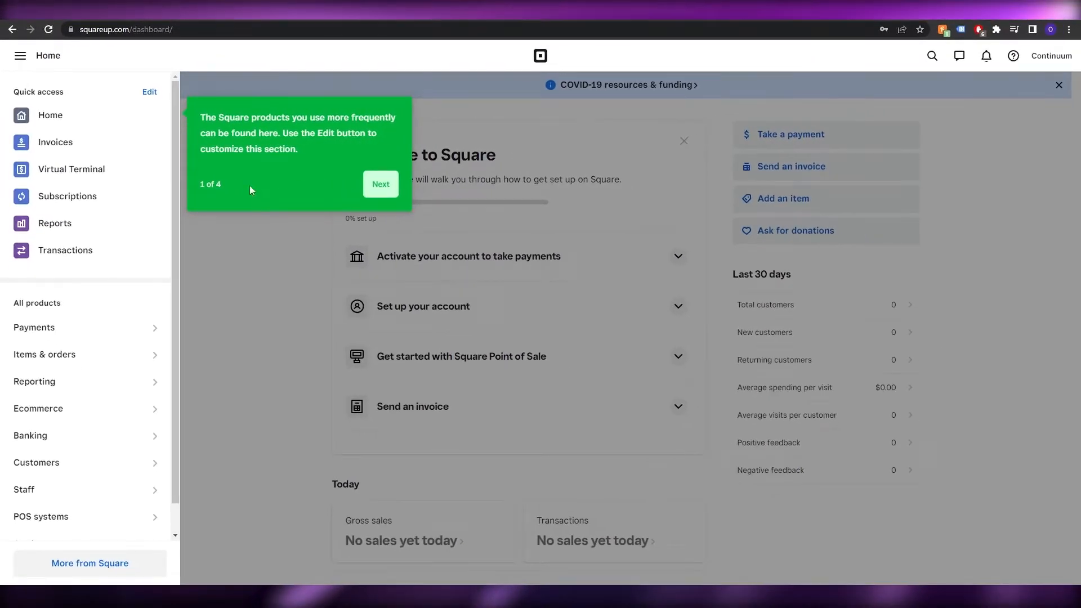
# - Dismiss the introductory dashboard tour
pyautogui.click(295, 271)
pyautogui.scroll(-3, 294, 271)
pyautogui.scroll(3, 333, 228)
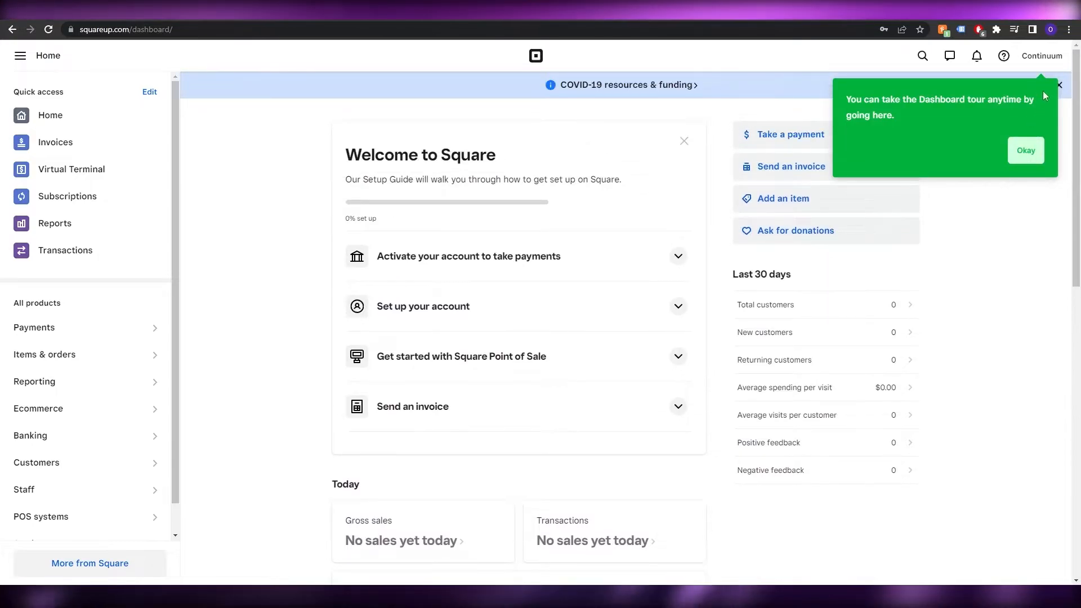
pyautogui.click(1026, 150)
# - Review the dashboard home page's setup guide, quick actions and today's sales overview
pyautogui.scroll(-2, 625, 233)
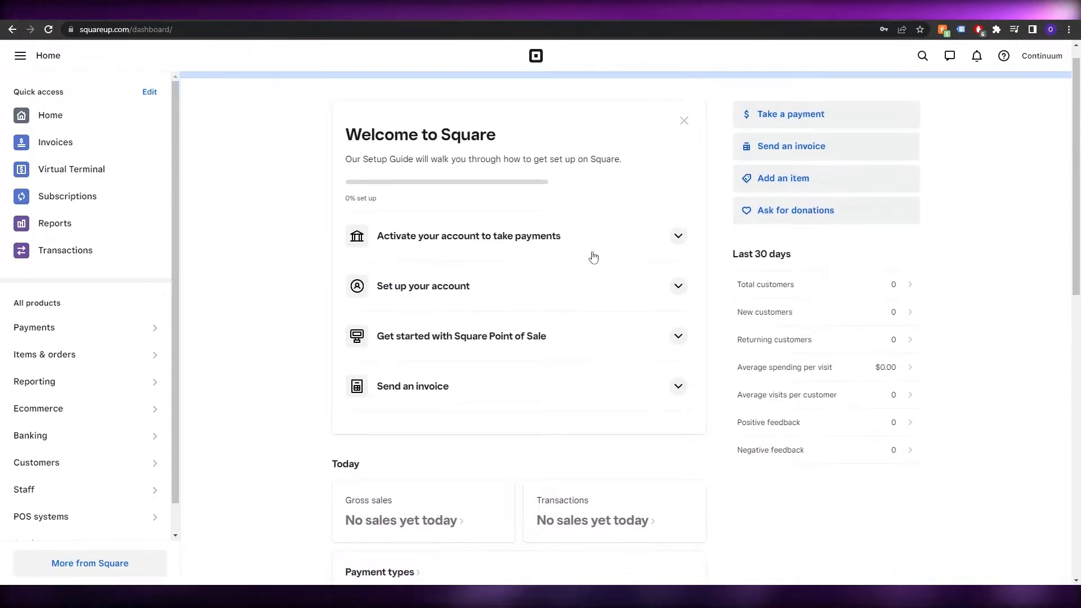
pyautogui.scroll(-3, 478, 357)
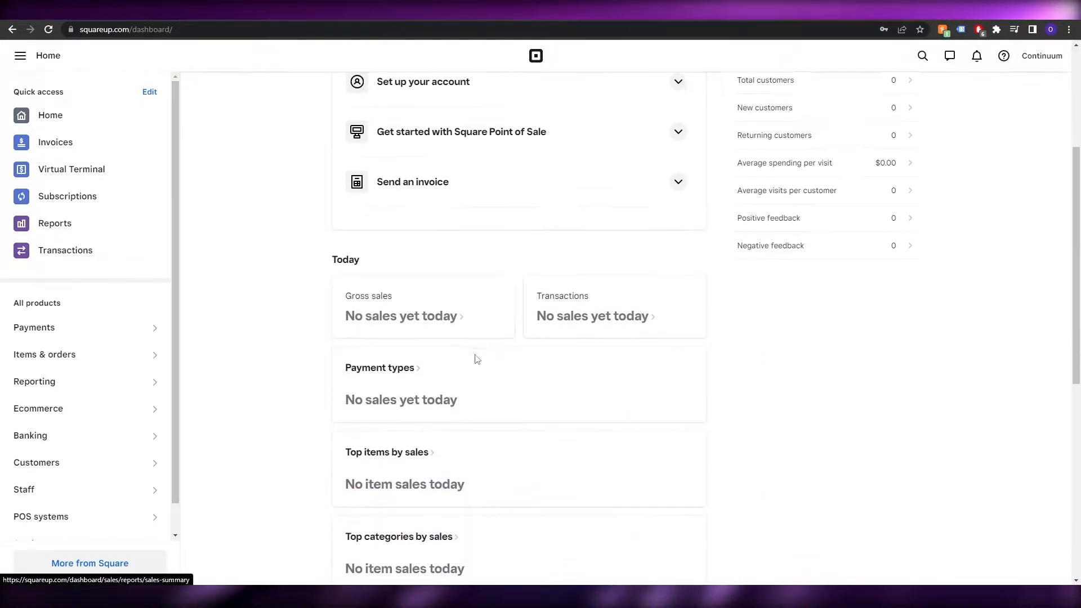
pyautogui.scroll(3, 360, 288)
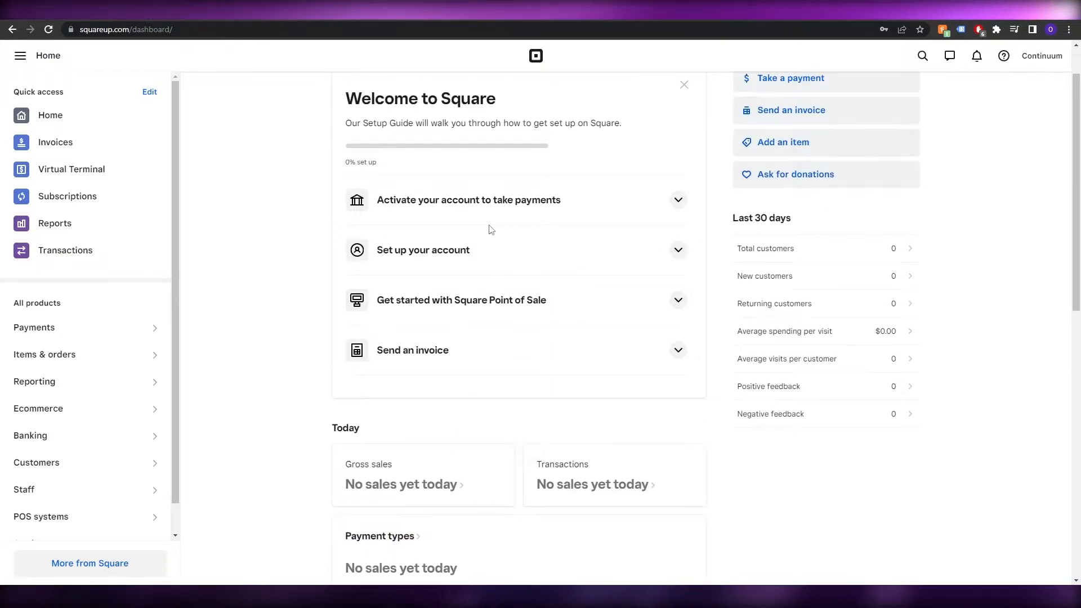
pyautogui.scroll(2, 552, 242)
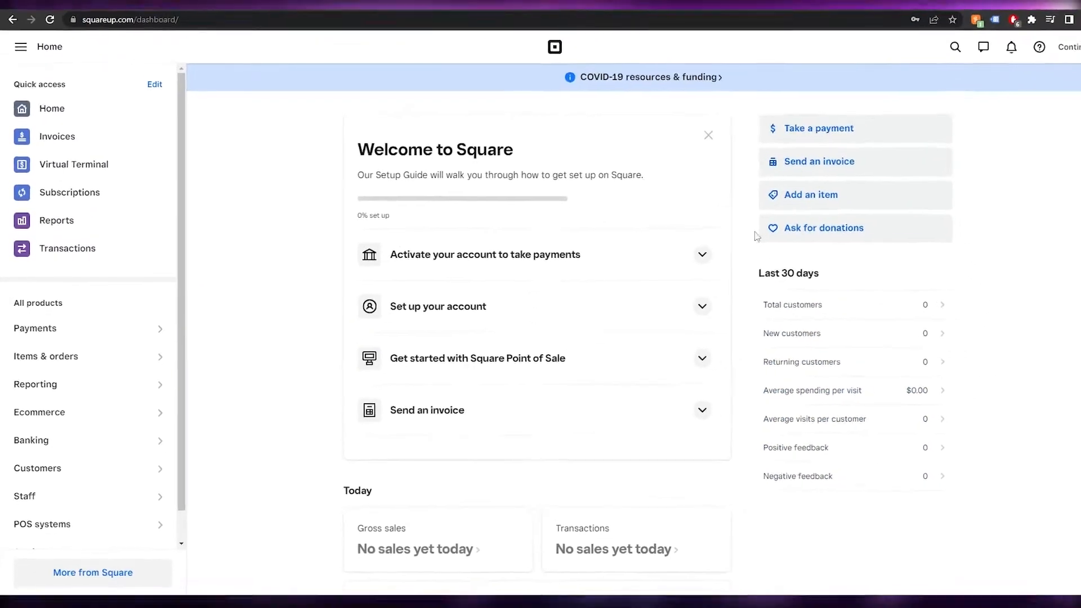
pyautogui.scroll(-2, 628, 251)
pyautogui.scroll(1, 685, 198)
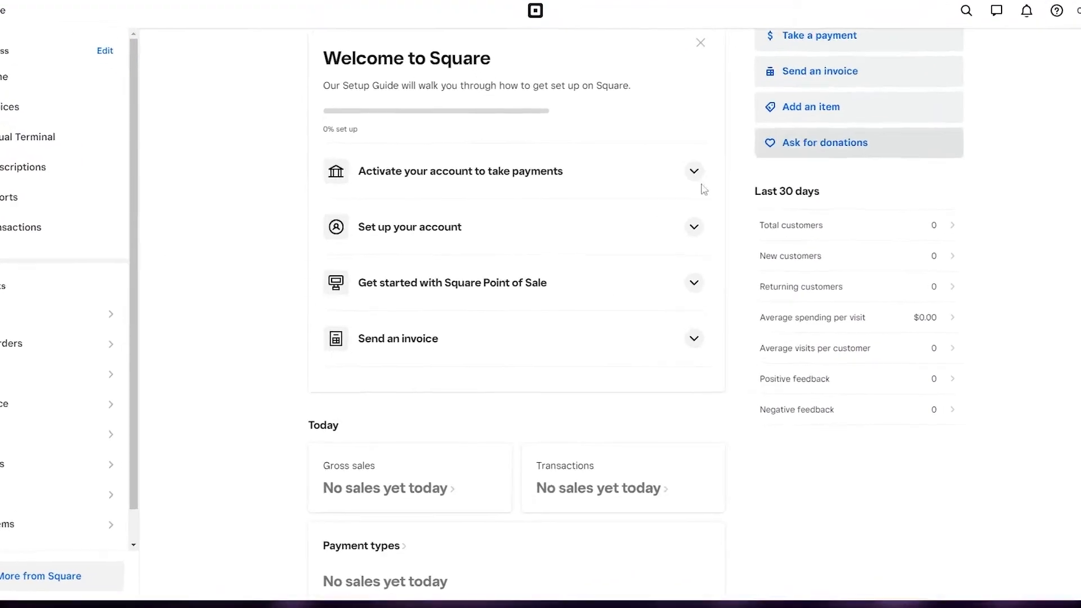
# - Check the setup guide's sections on activation, account setup, Square Point of Sale and sending an invoice, collapsing each again
pyautogui.click(725, 119)
pyautogui.click(741, 89)
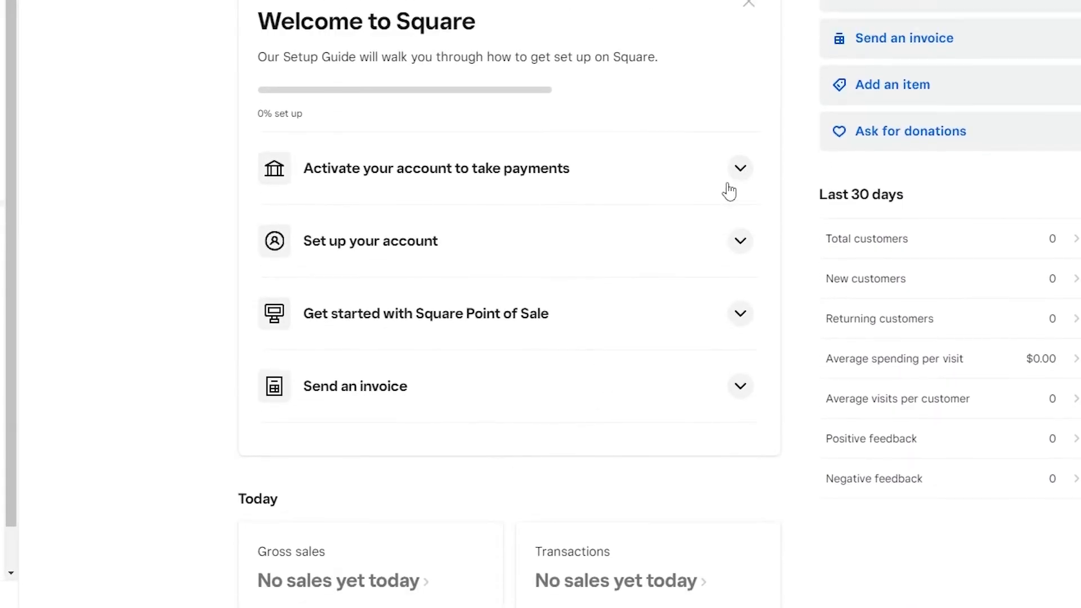
pyautogui.click(730, 245)
pyautogui.click(735, 243)
pyautogui.click(738, 319)
pyautogui.click(739, 319)
pyautogui.click(738, 386)
pyautogui.click(738, 390)
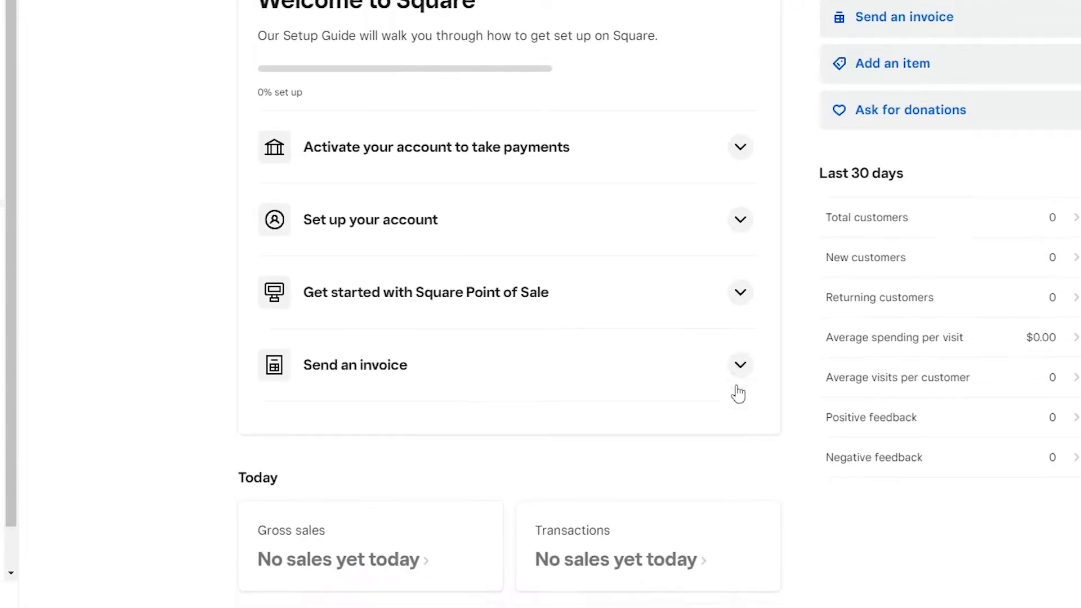
# - Examine the home page's sales summaries, recommended products and community topics, along with the list of all products
pyautogui.scroll(-10, 641, 298)
pyautogui.scroll(1, 461, 282)
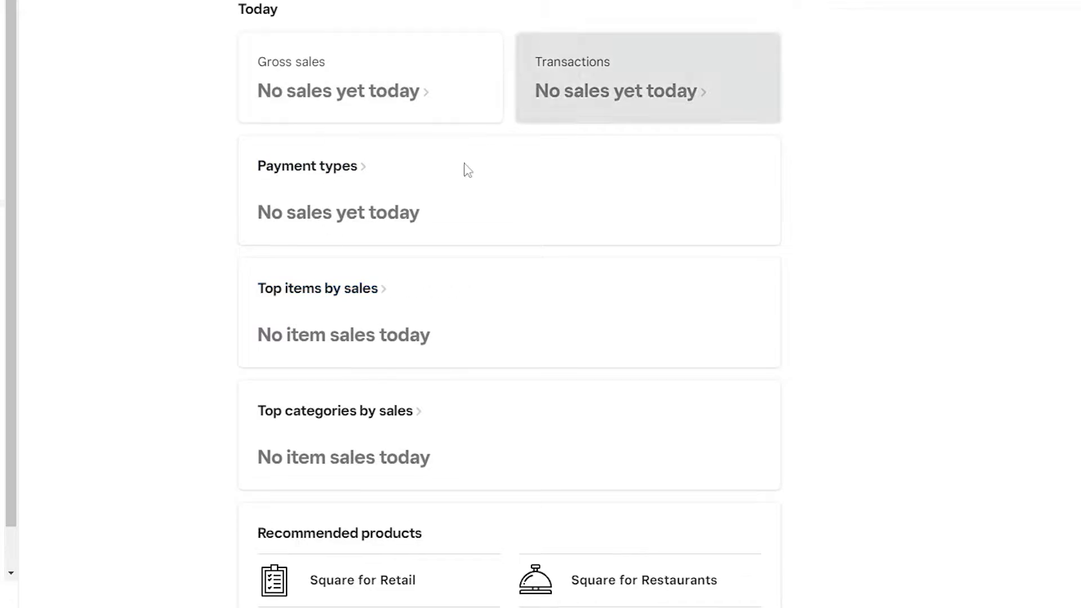
pyautogui.scroll(-8, 486, 296)
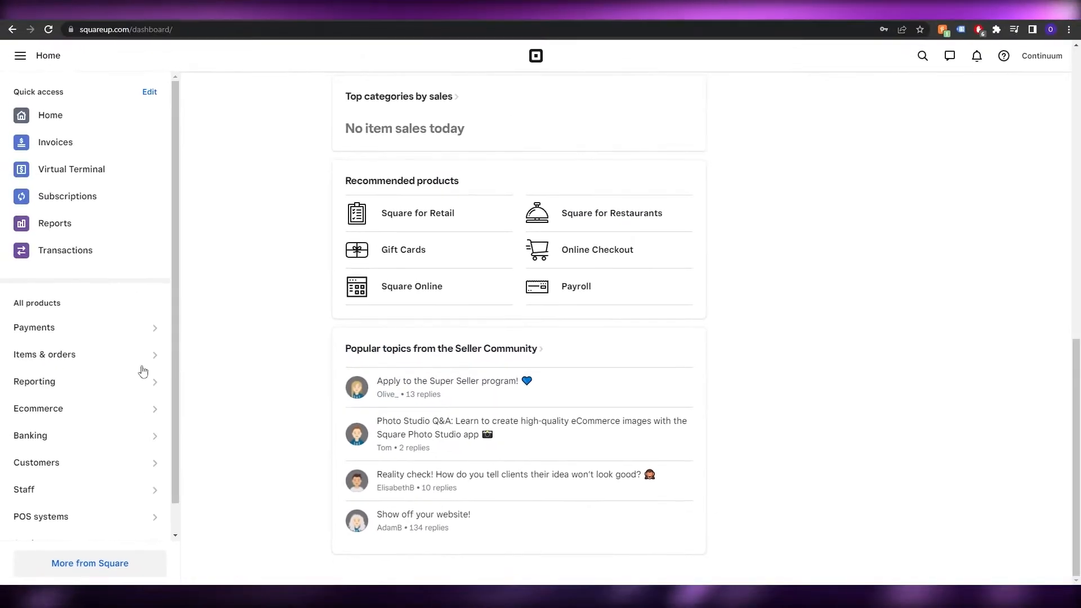
pyautogui.scroll(-1, 145, 401)
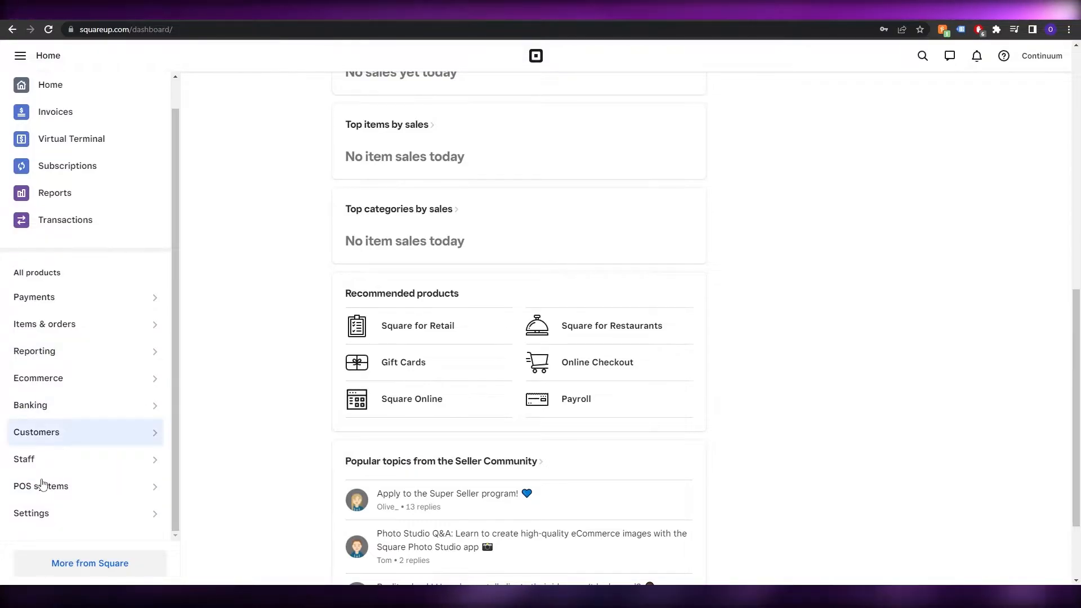
pyautogui.scroll(4, 786, 296)
pyautogui.scroll(6, 787, 296)
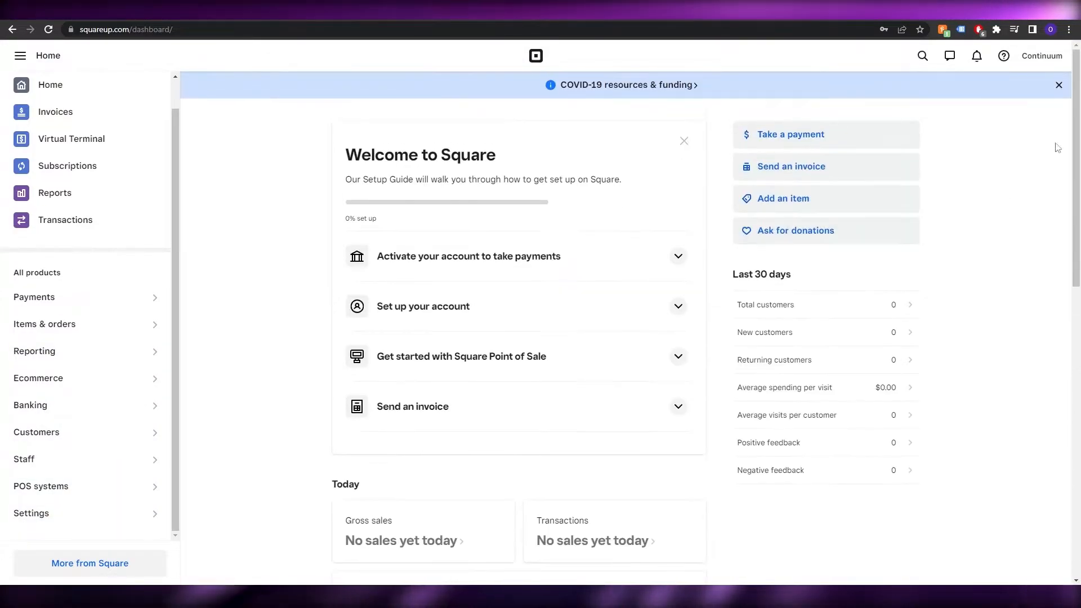
pyautogui.scroll(-12, 574, 169)
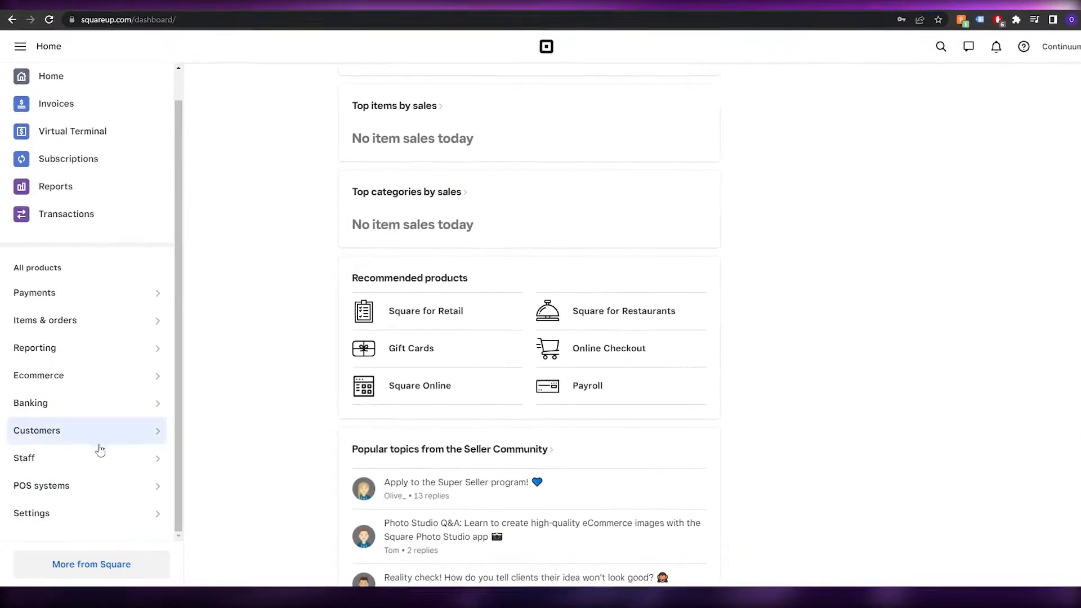
# - Open the app integrations in the account's settings and visit the Square App Marketplace
pyautogui.click(143, 519)
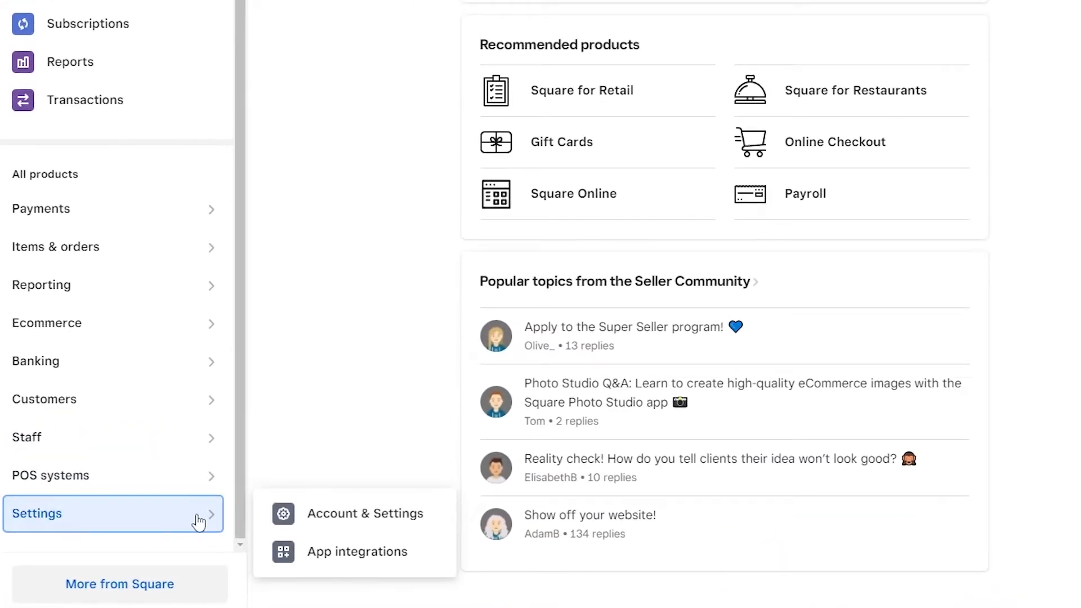
pyautogui.click(351, 560)
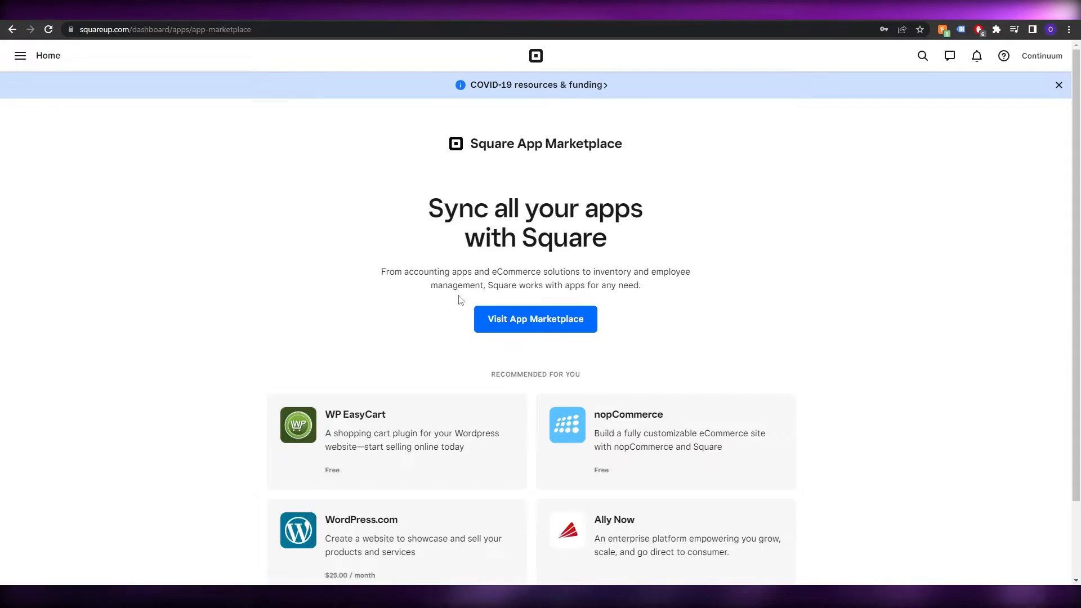
pyautogui.scroll(-2, 520, 339)
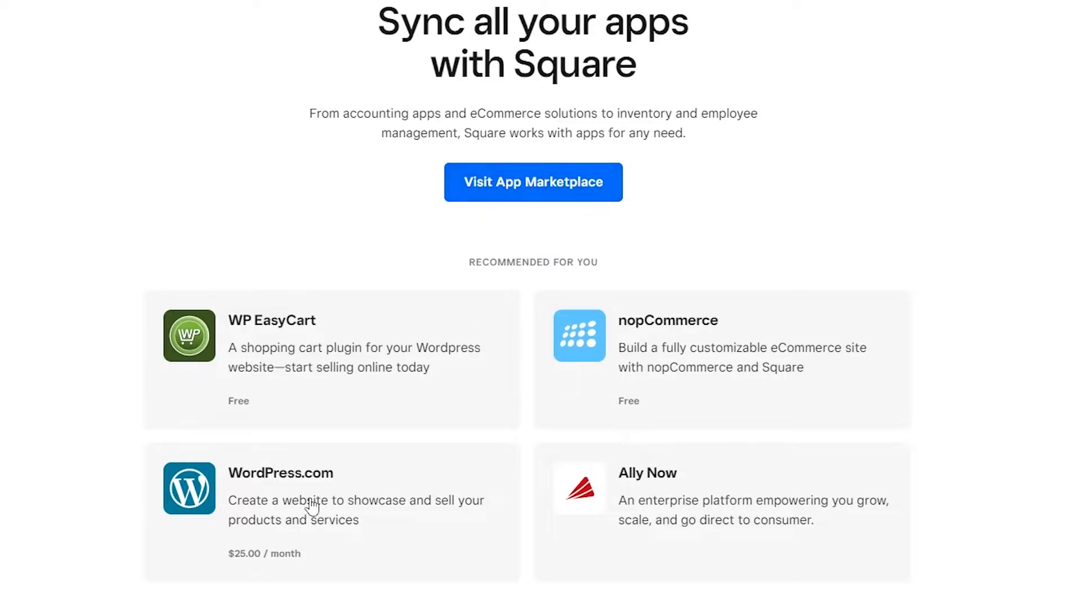
pyautogui.click(516, 194)
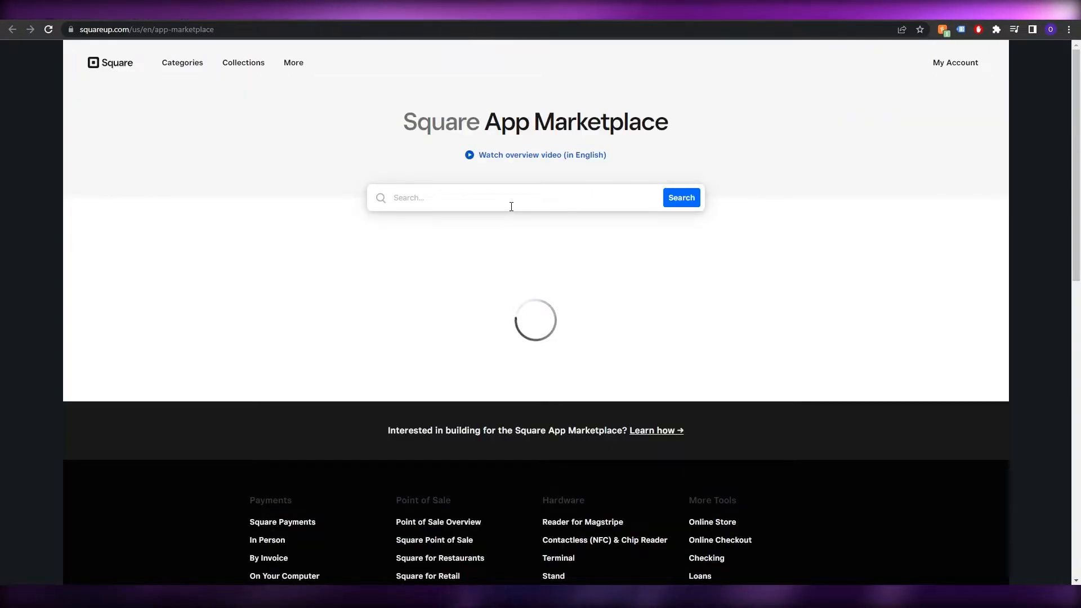
# - Search the App Marketplace for "wix"
pyautogui.scroll(-2, 510, 210)
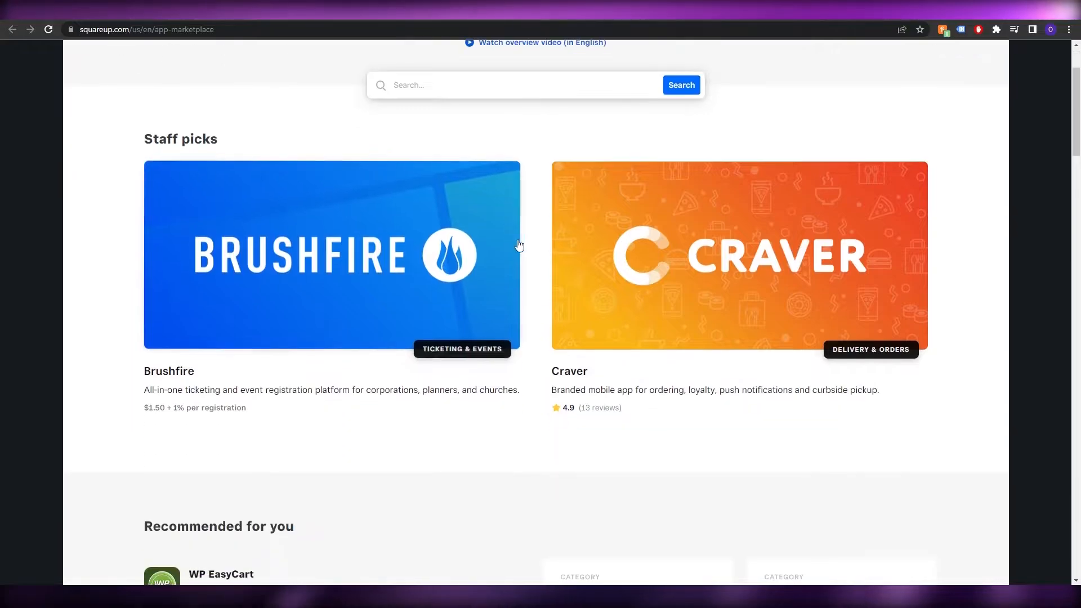
pyautogui.scroll(2, 501, 214)
pyautogui.click(476, 148)
pyautogui.write('wix')
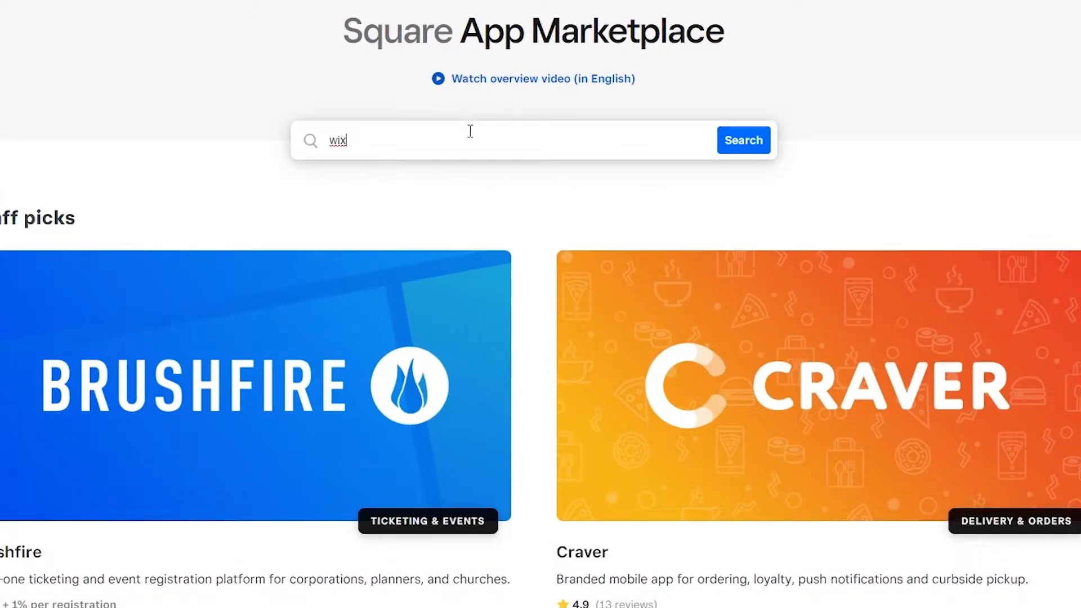
pyautogui.click(764, 142)
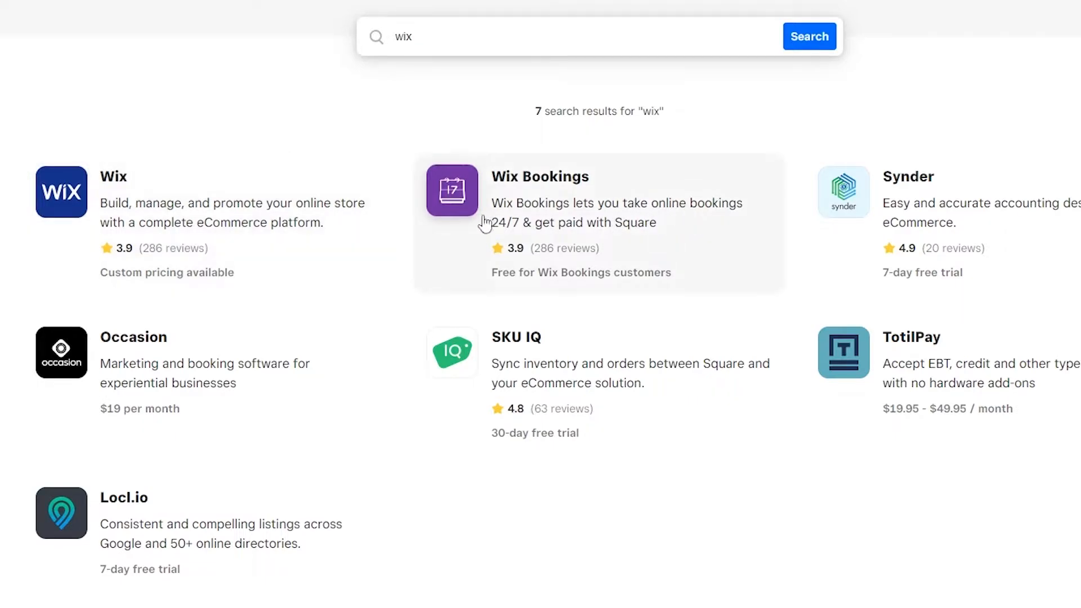
# - Get started with the Wix app from its marketplace listing and log in to the existing Wix account
pyautogui.click(201, 225)
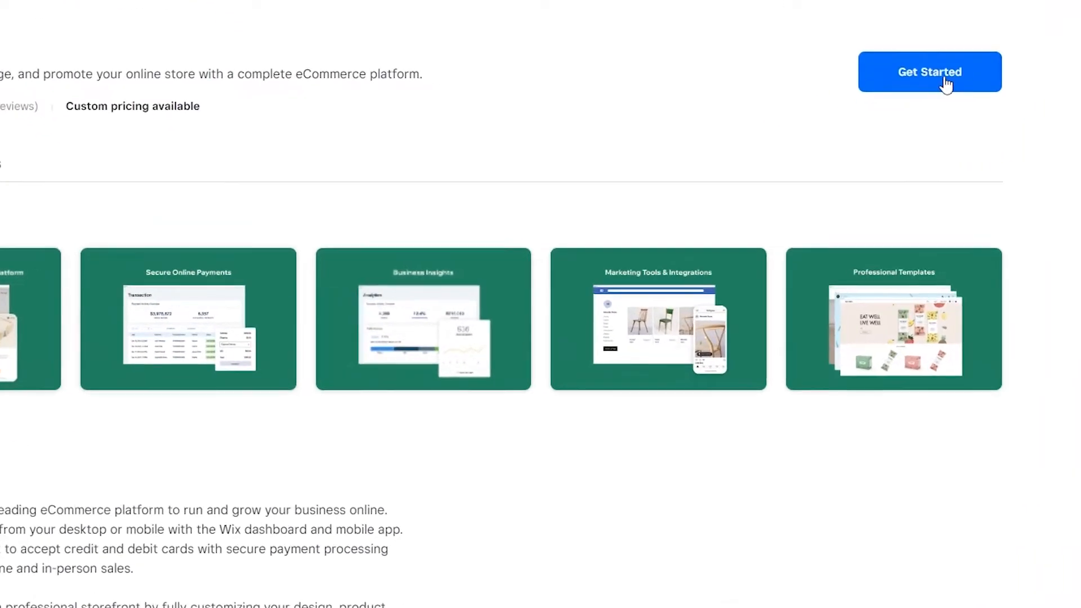
pyautogui.click(946, 84)
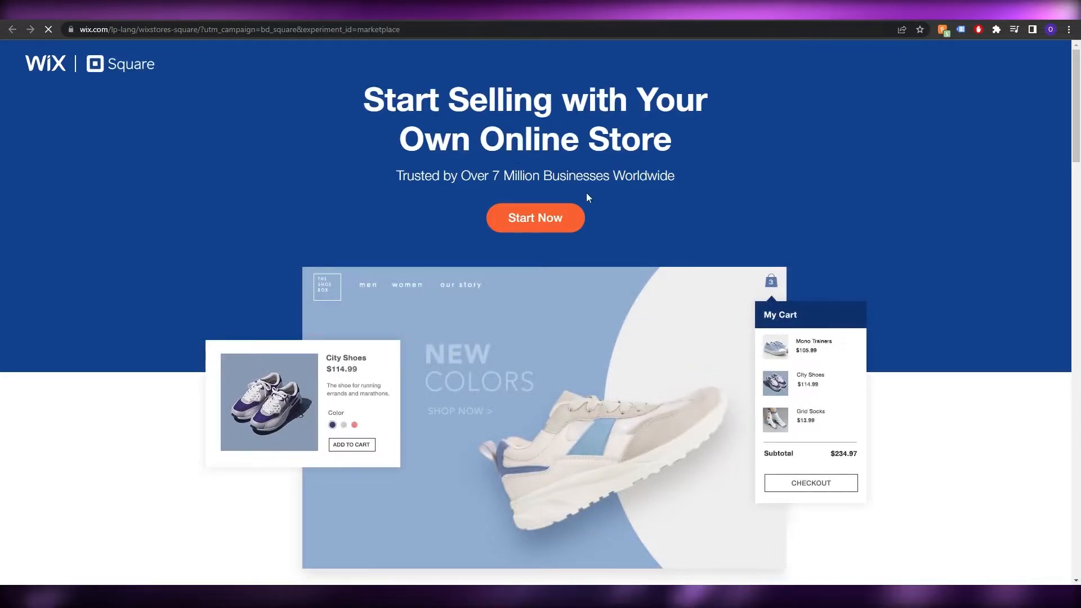
pyautogui.click(553, 223)
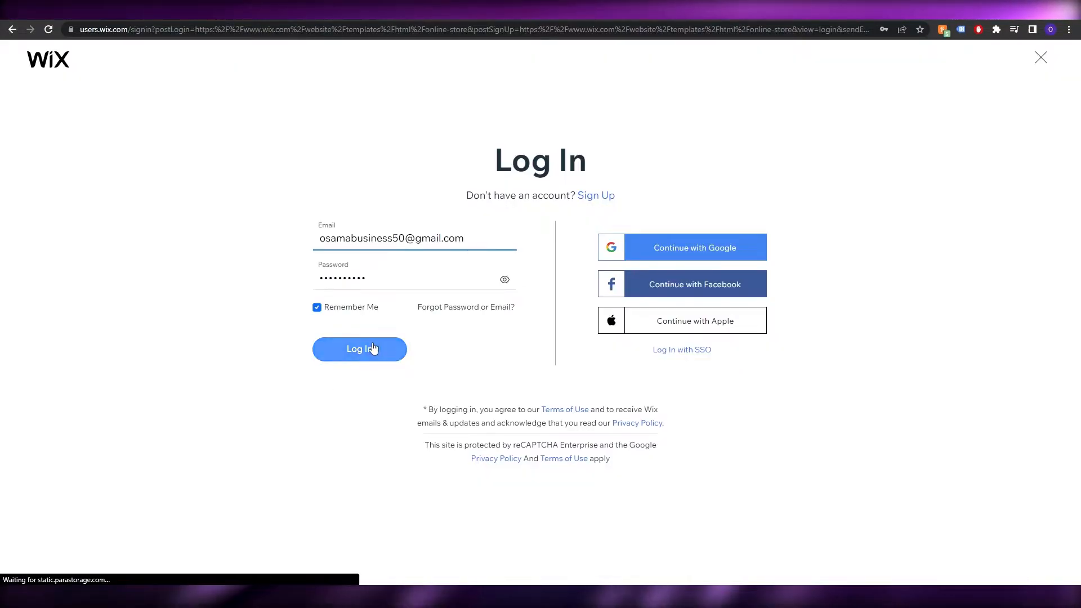
pyautogui.click(374, 349)
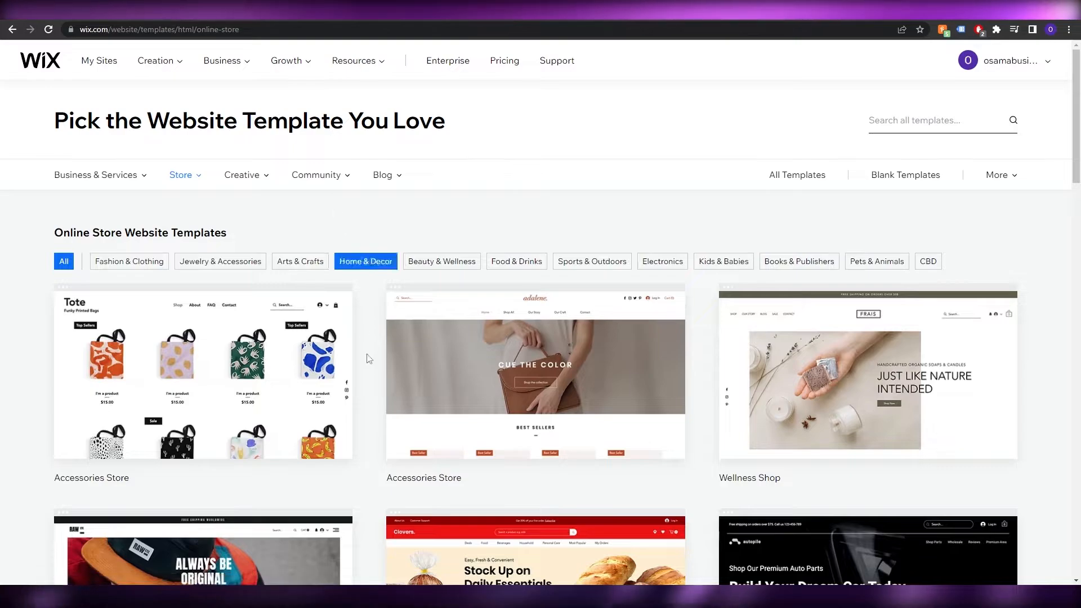
# - Browse the Wix online store templates and view the Tote accessories store template
pyautogui.scroll(-2, 372, 383)
pyautogui.scroll(-1, 373, 383)
pyautogui.scroll(-7, 372, 370)
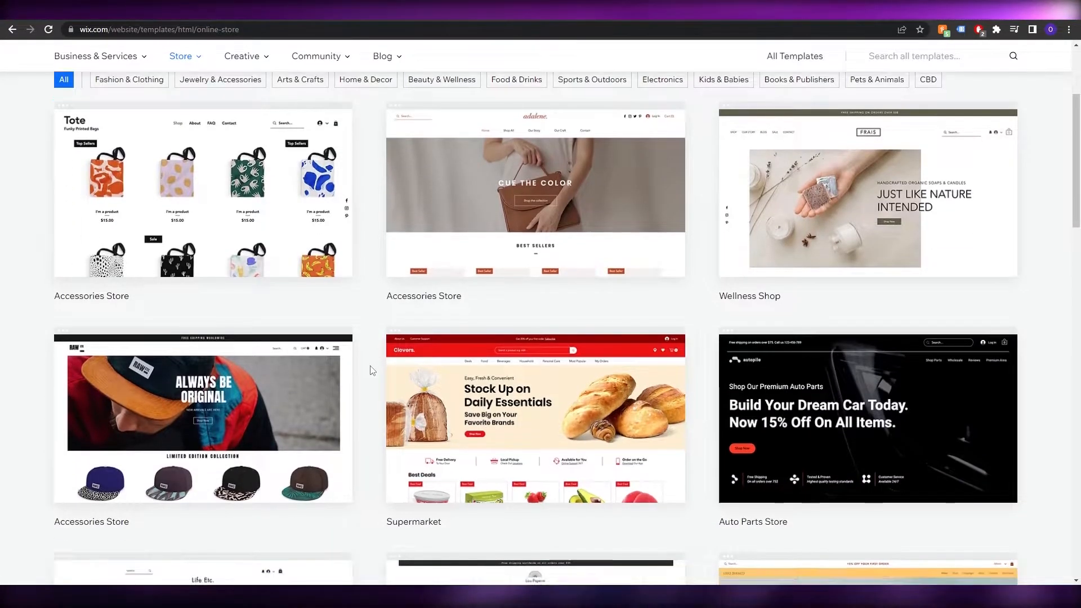
pyautogui.scroll(-2, 371, 370)
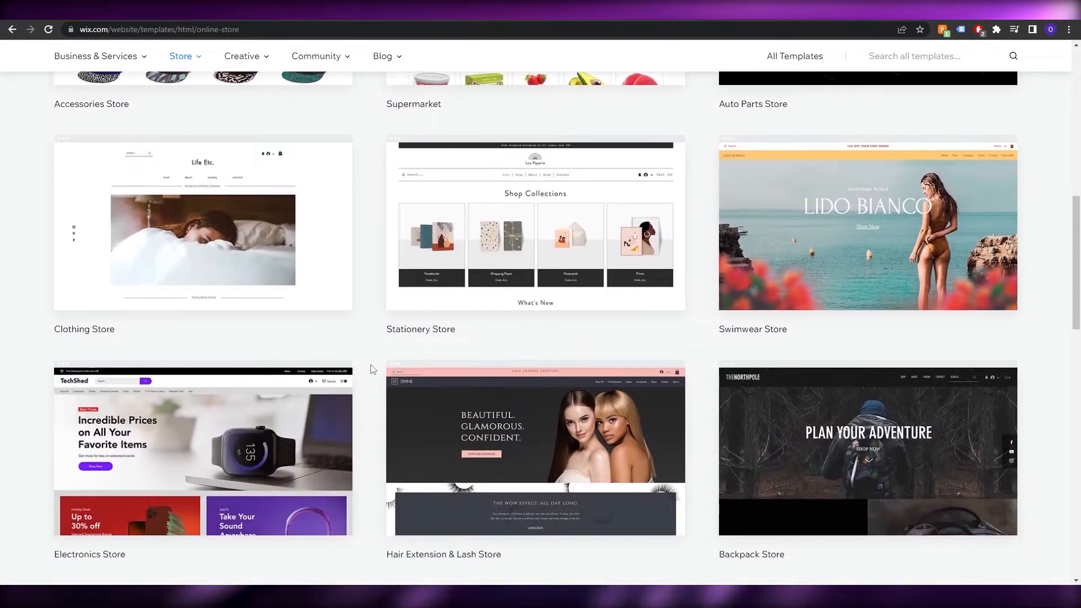
pyautogui.scroll(10, 369, 403)
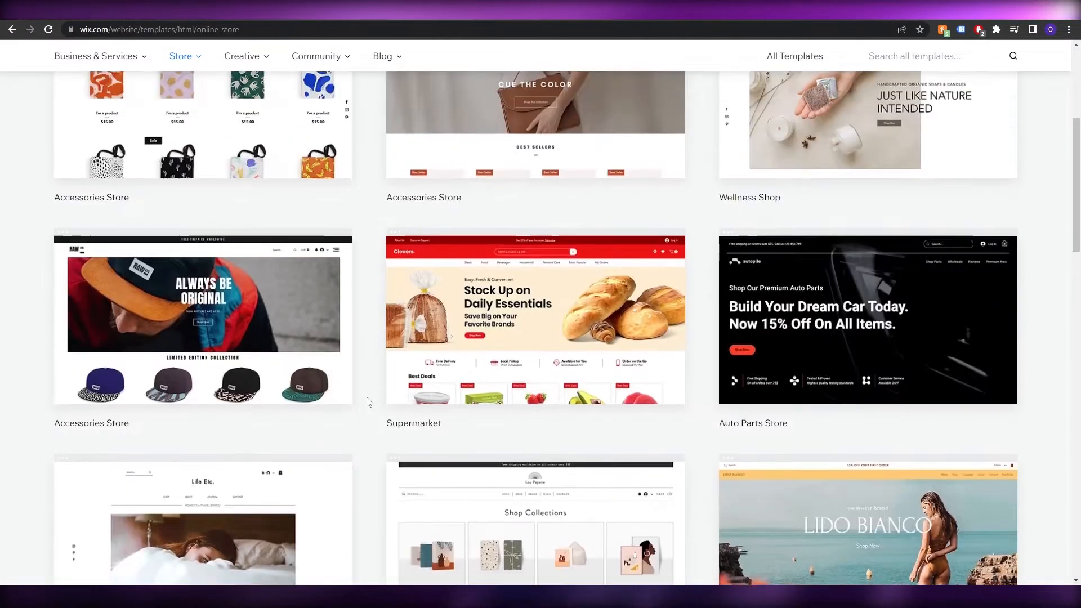
pyautogui.moveTo(237, 284)
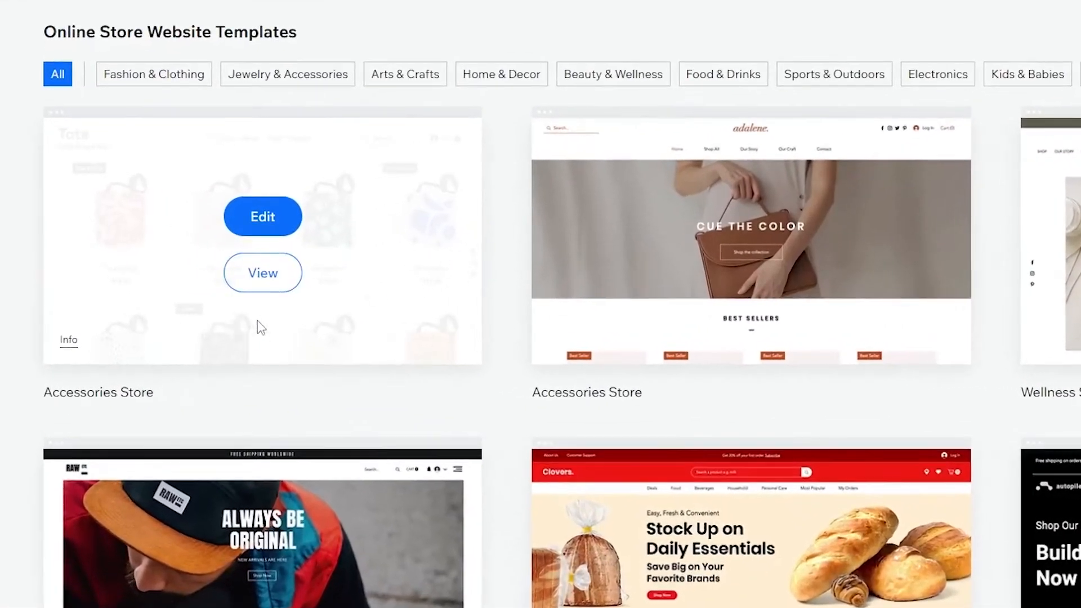
pyautogui.moveTo(325, 321)
pyautogui.click(270, 263)
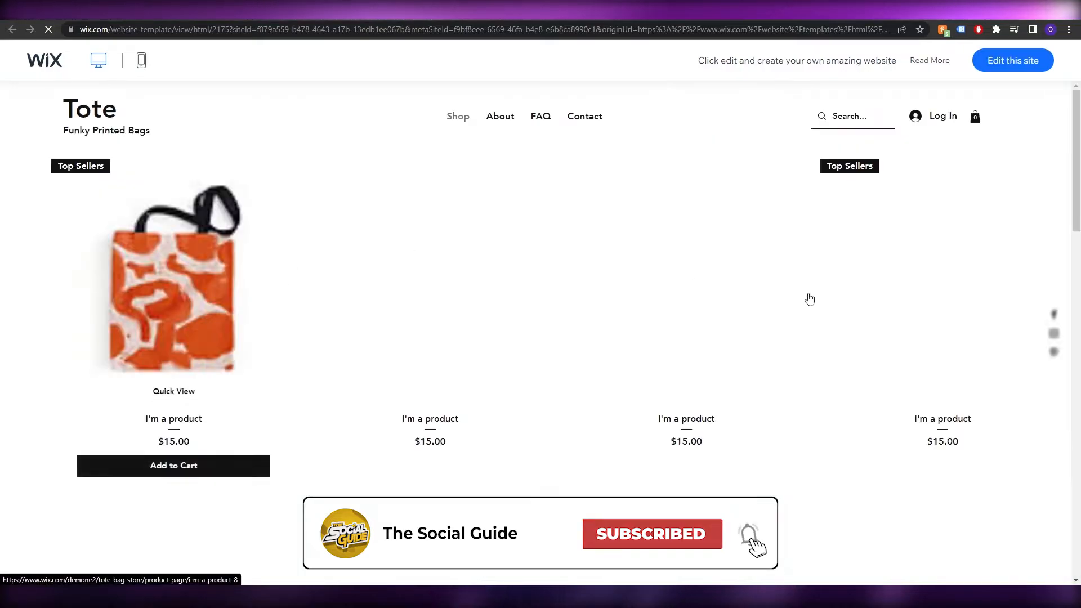
pyautogui.scroll(-1, 517, 337)
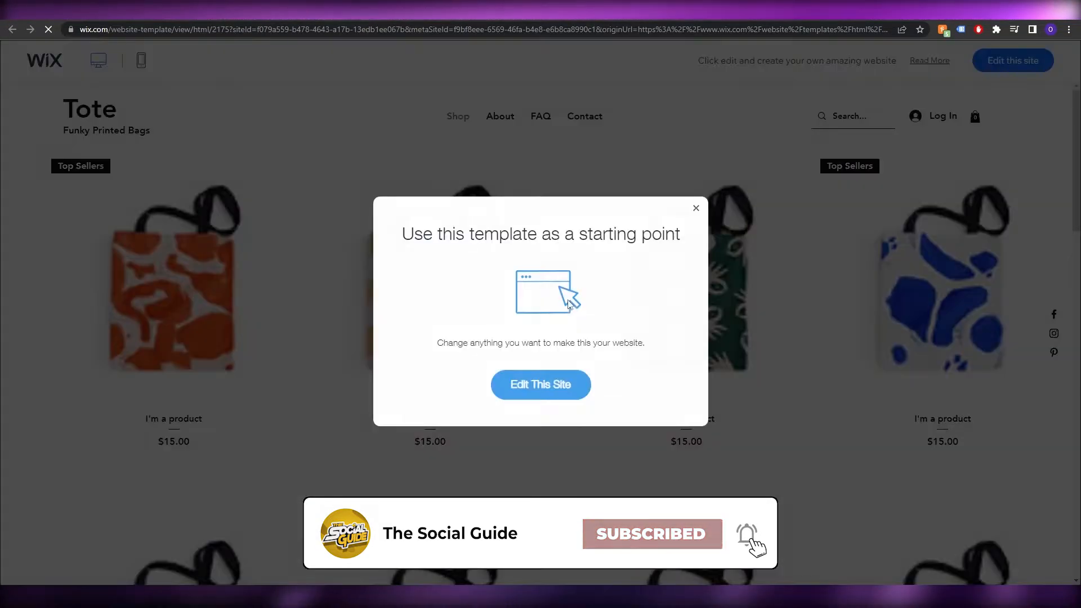
# - Look through the Tote template's shop page and open the template for editing
pyautogui.click(732, 220)
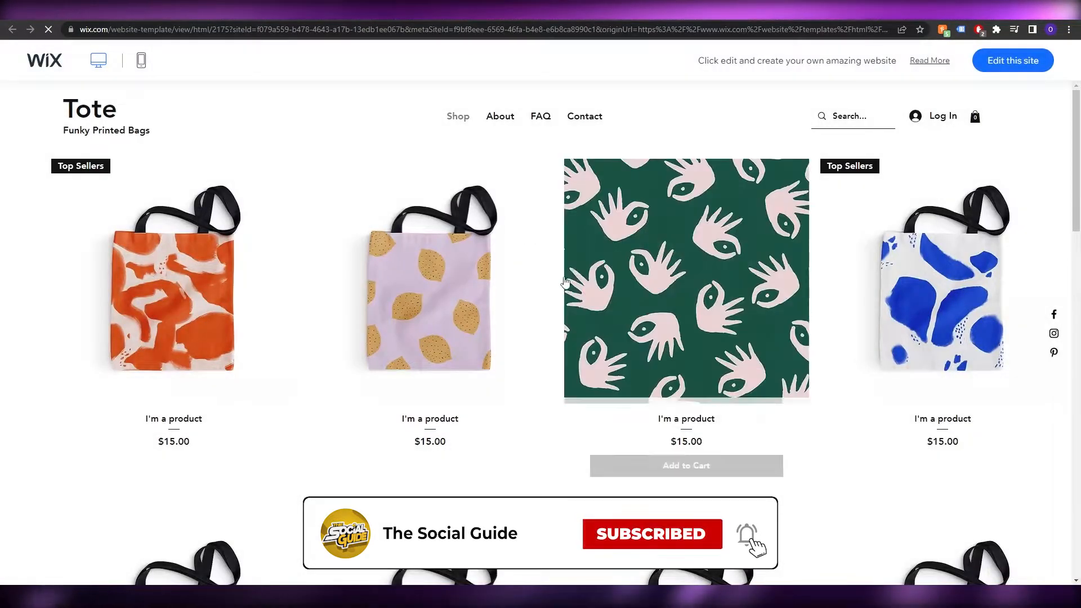
pyautogui.scroll(-6, 46, 355)
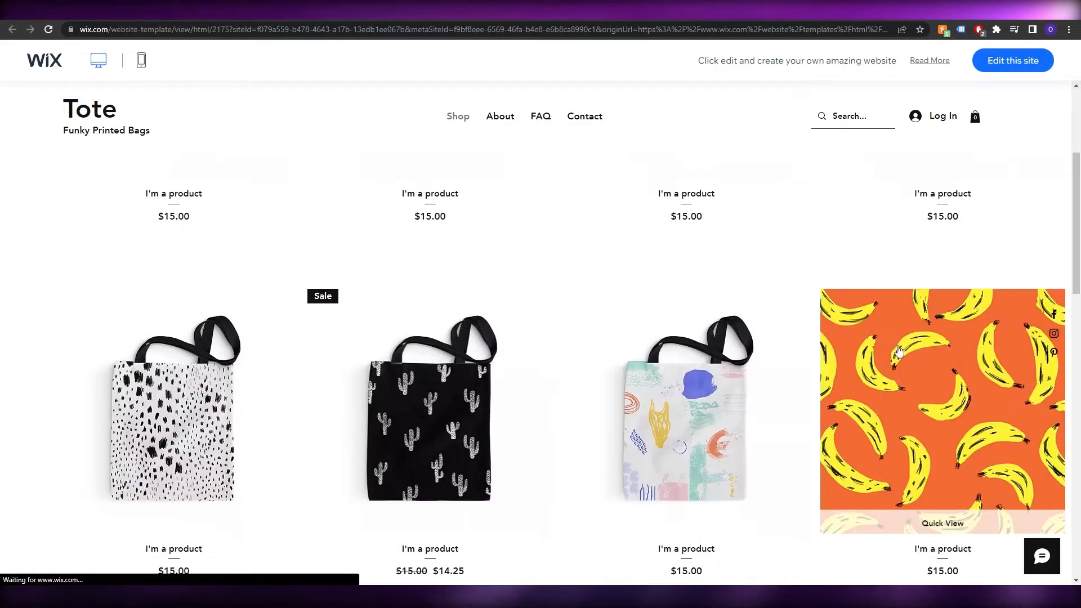
pyautogui.scroll(-8, 805, 376)
pyautogui.scroll(7, 813, 374)
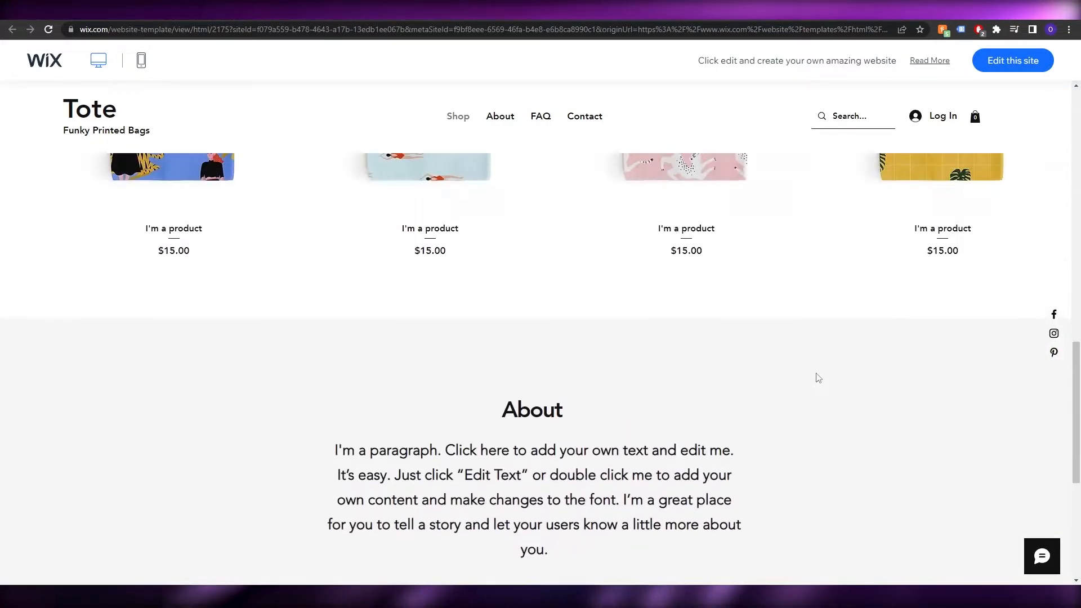
pyautogui.scroll(-6, 818, 378)
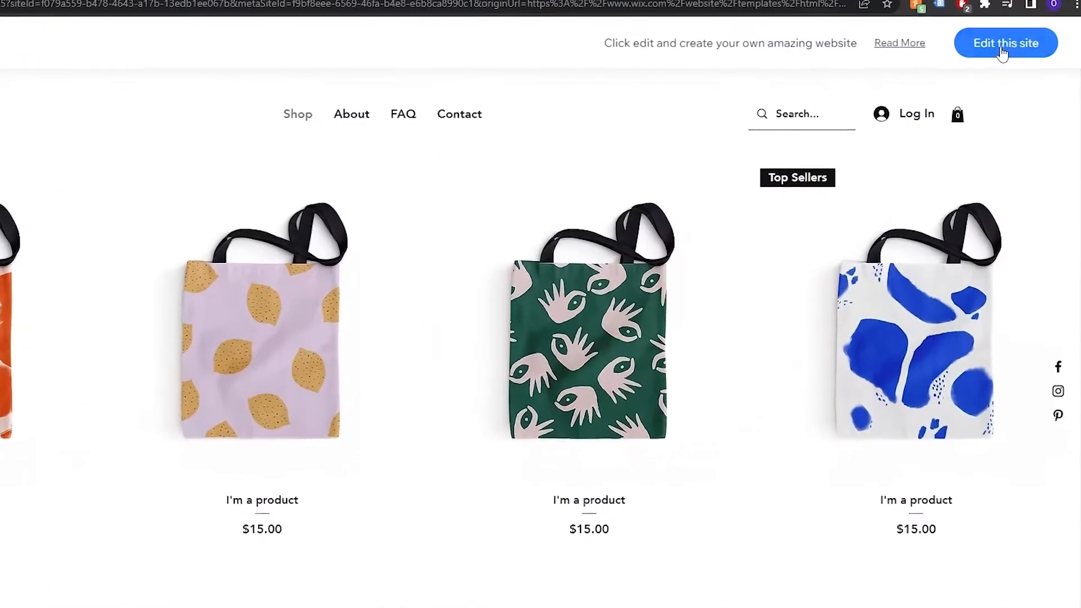
pyautogui.click(996, 39)
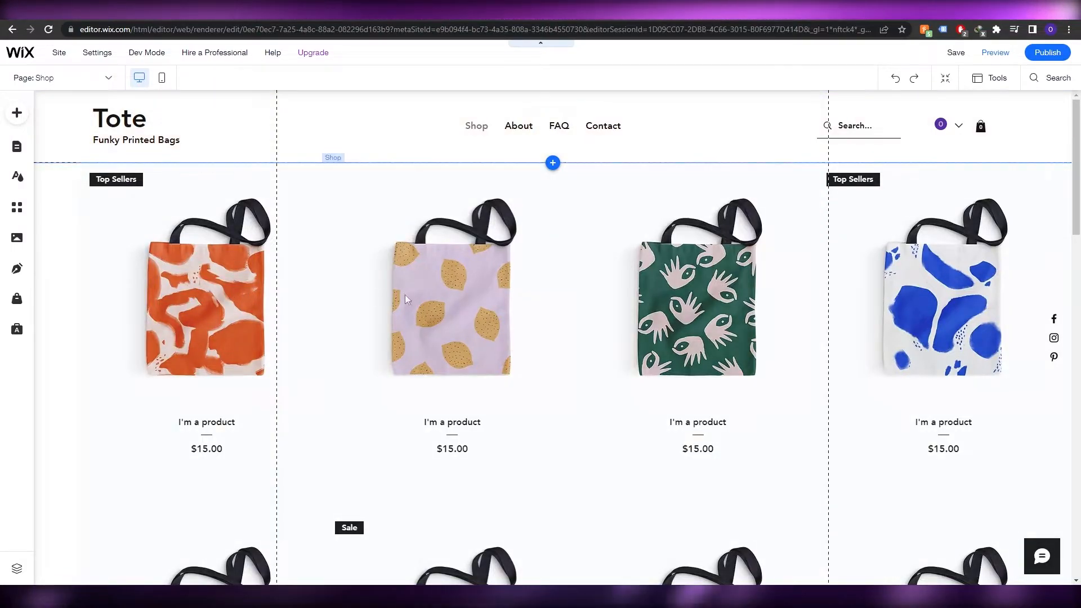
# - Select the shop page's product gallery and open its product management
pyautogui.scroll(-4, 514, 179)
pyautogui.scroll(-10, 514, 179)
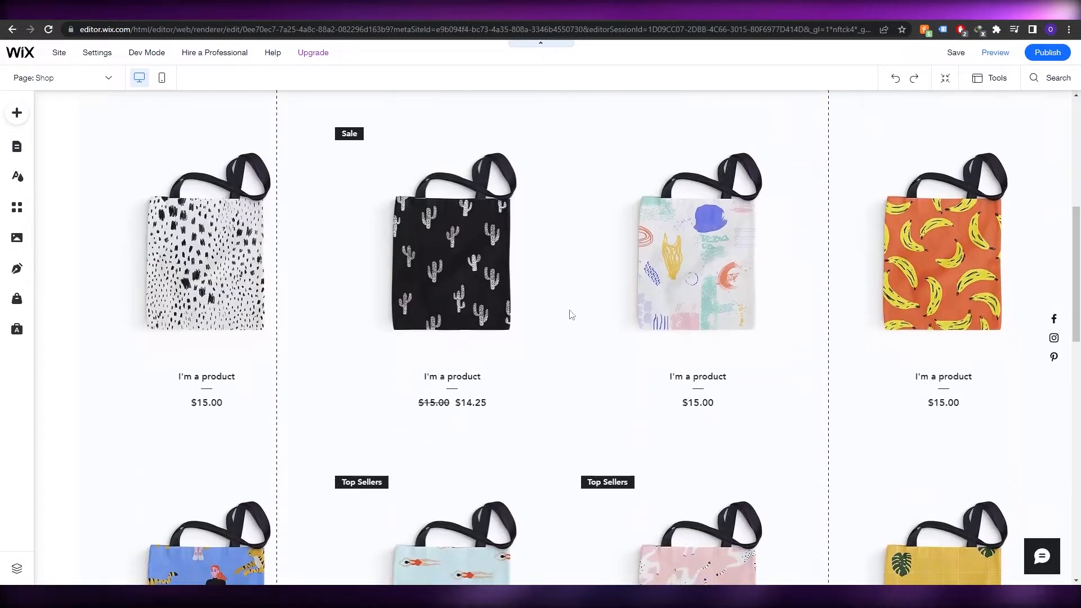
pyautogui.scroll(15, 603, 398)
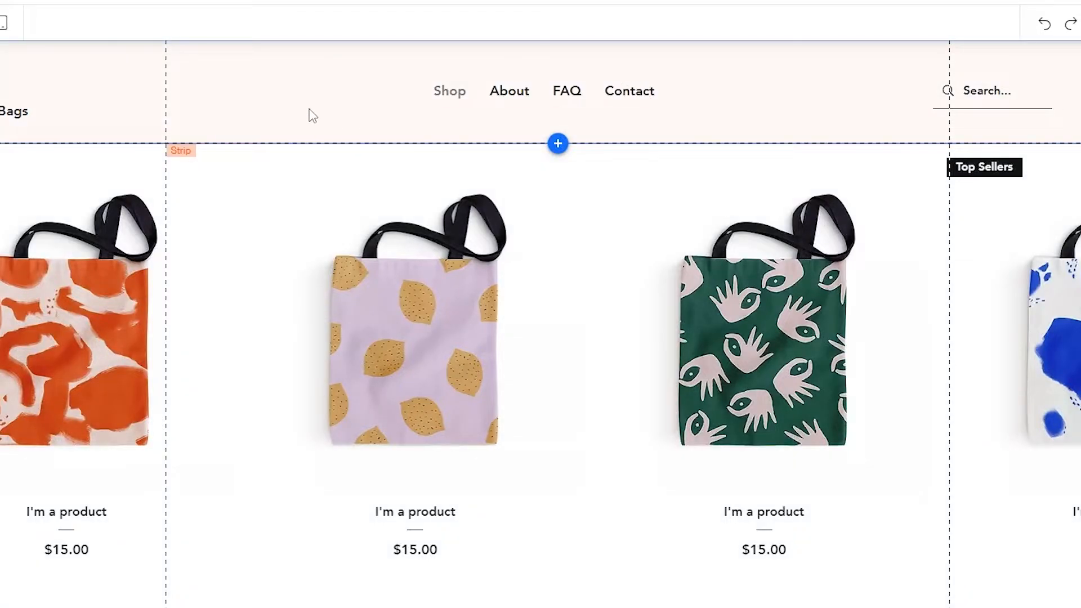
pyautogui.click(276, 250)
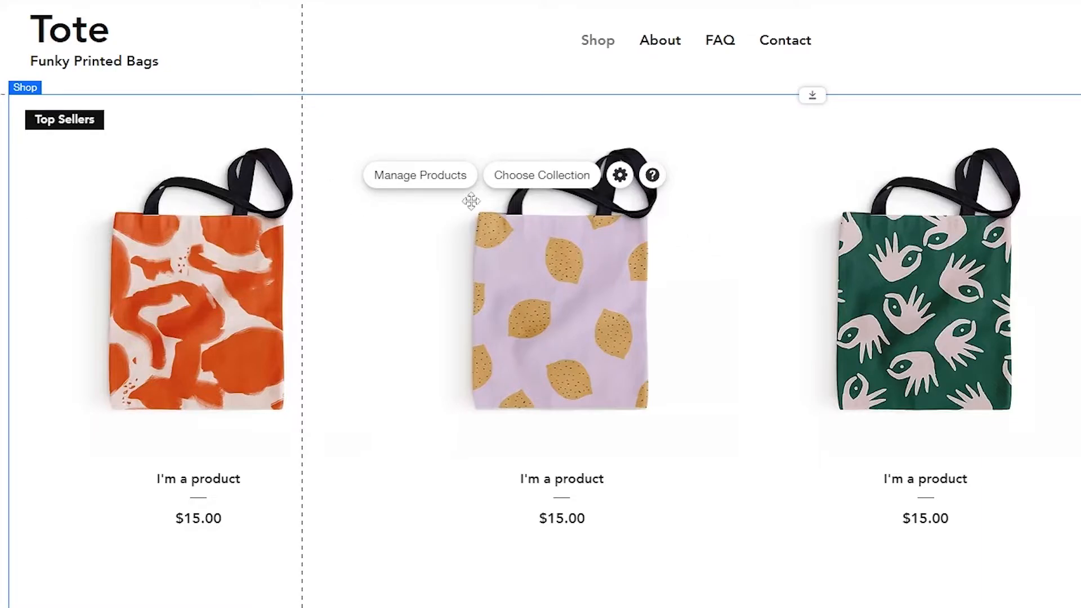
pyautogui.click(422, 176)
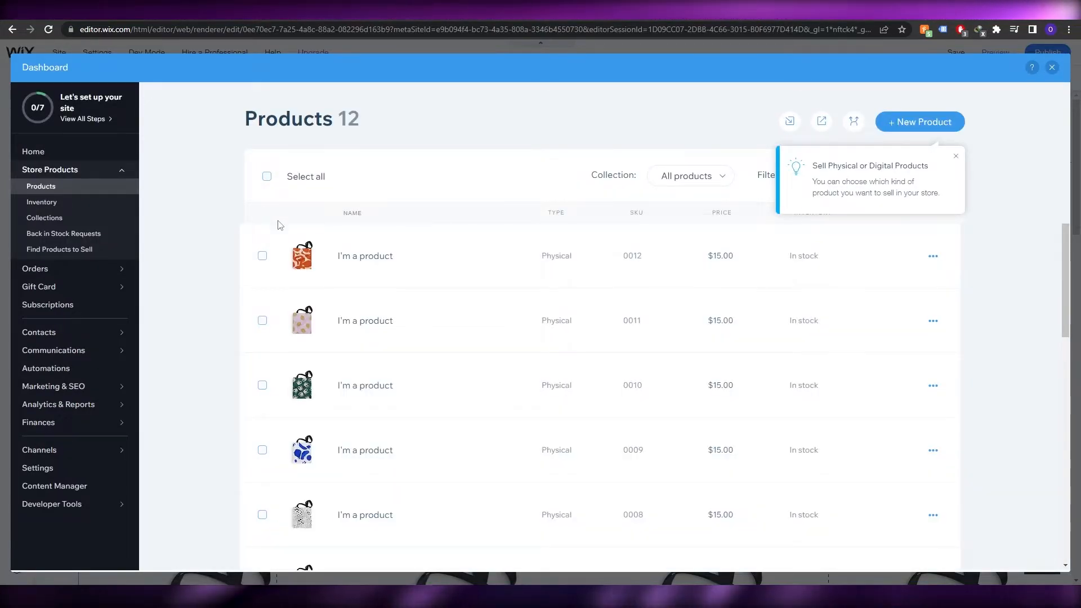
# - Review the store's product list, dismiss the product type tip, and start a new physical product
pyautogui.scroll(-1, 339, 308)
pyautogui.scroll(-7, 415, 391)
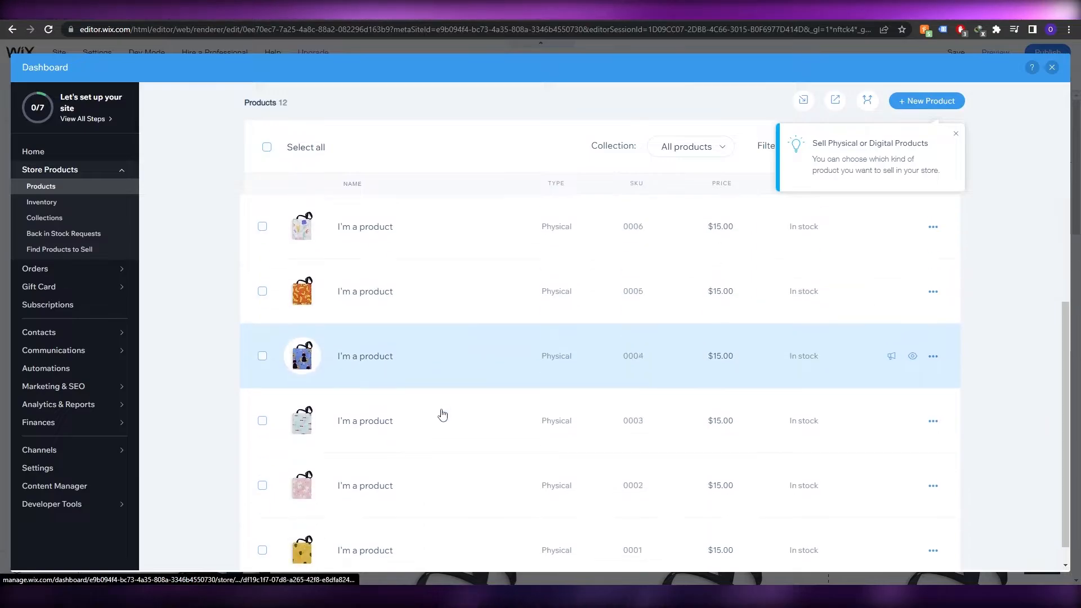
pyautogui.scroll(8, 428, 434)
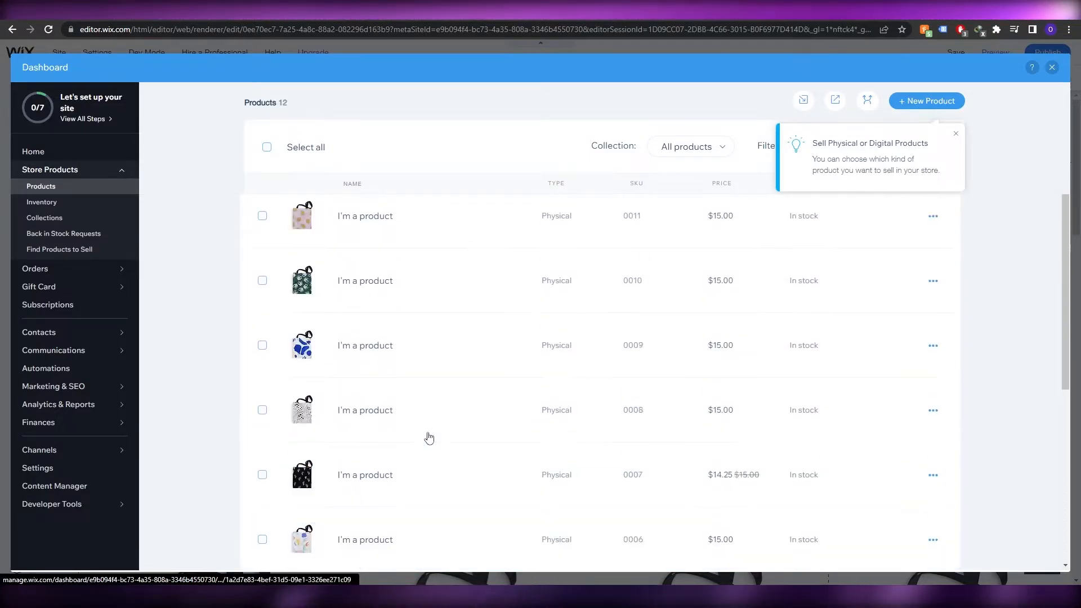
pyautogui.click(956, 157)
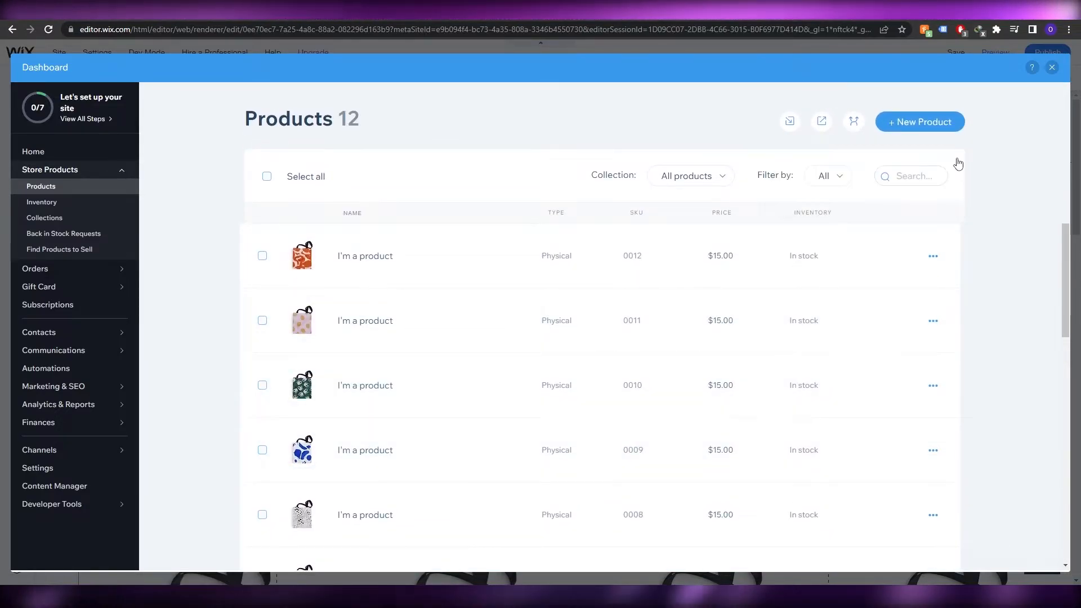
pyautogui.scroll(-3, 453, 273)
pyautogui.scroll(-5, 455, 275)
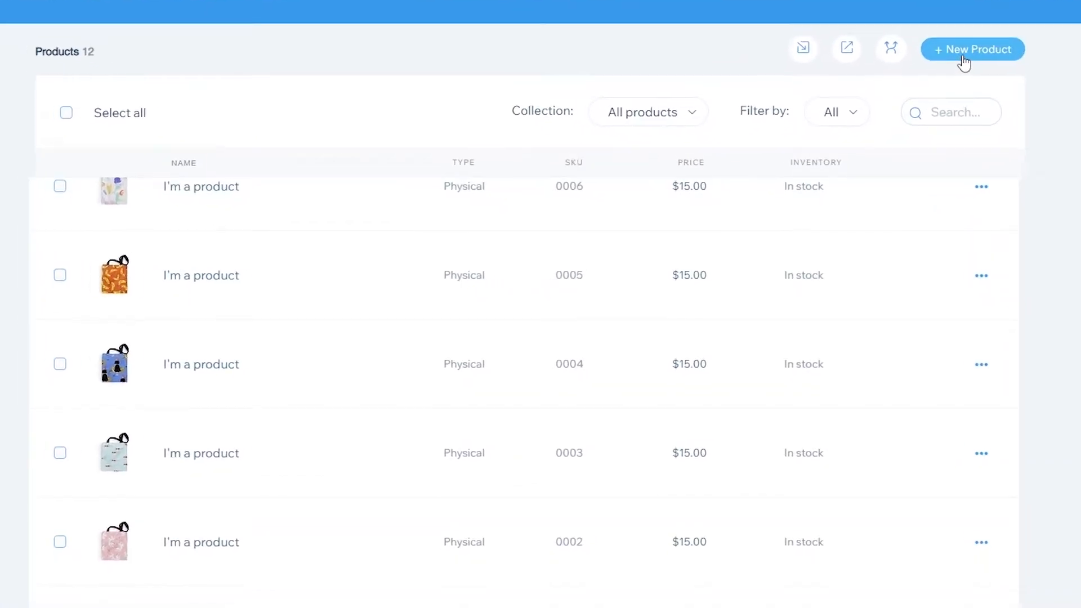
pyautogui.click(963, 56)
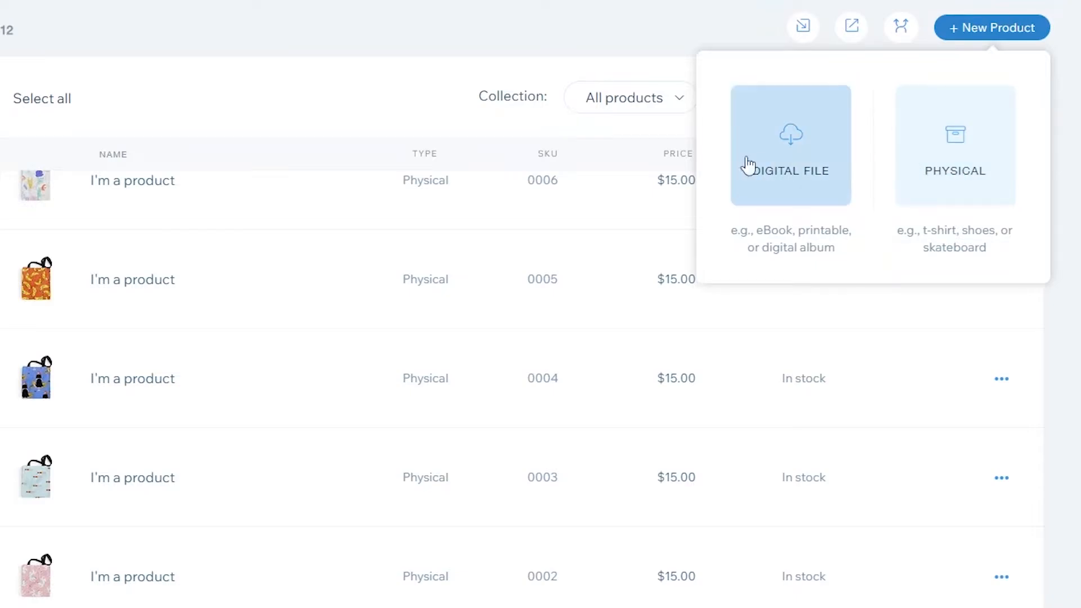
pyautogui.click(953, 176)
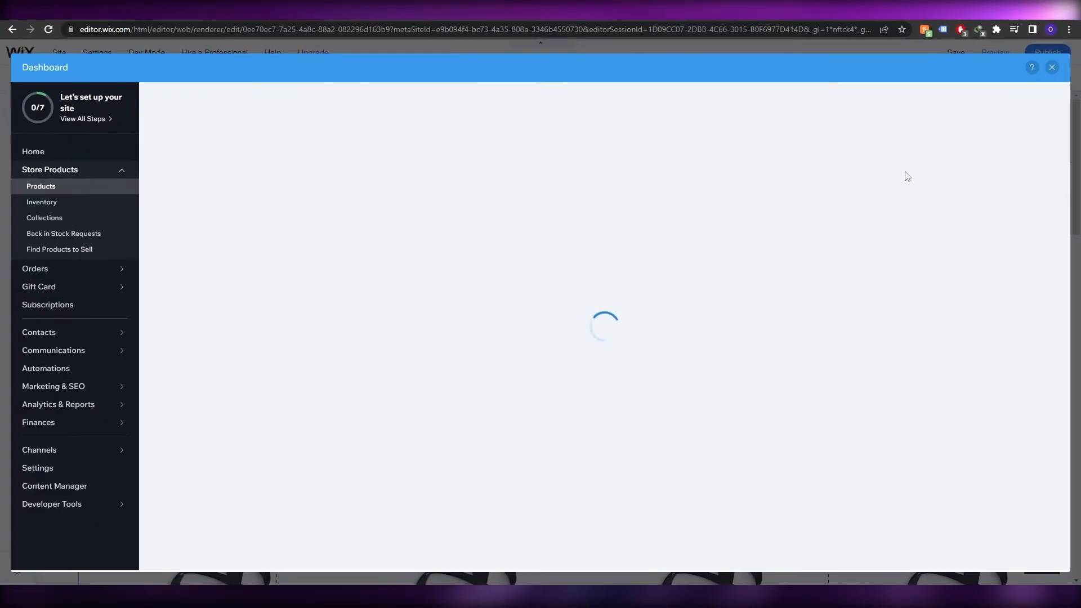
# - Examine the new product form's sections, from images and product info through pricing, options, inventory, shipping and subscriptions
pyautogui.scroll(-1, 347, 293)
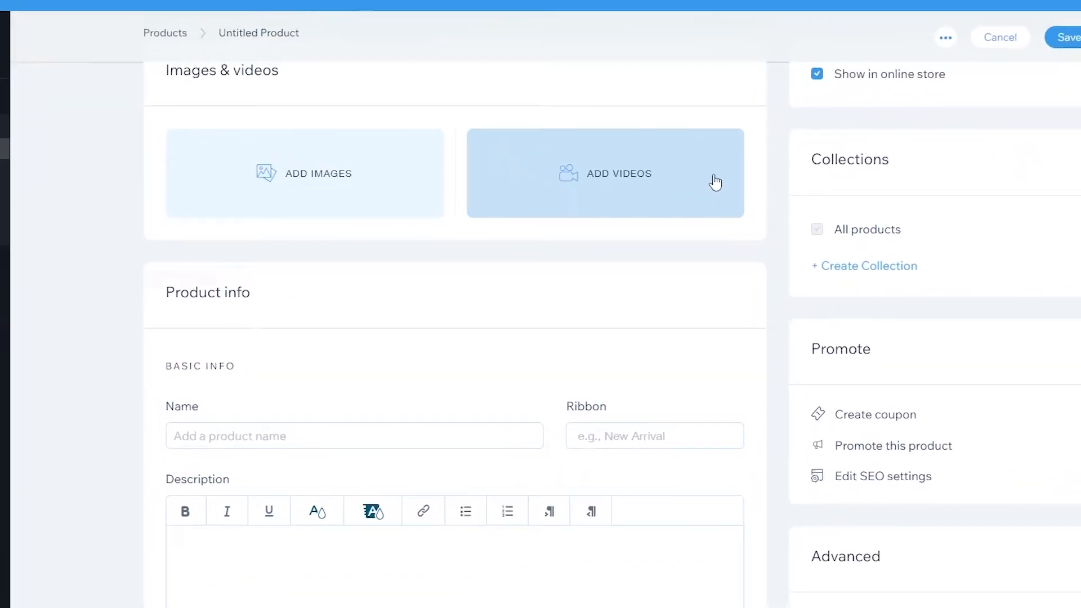
pyautogui.scroll(-1, 486, 277)
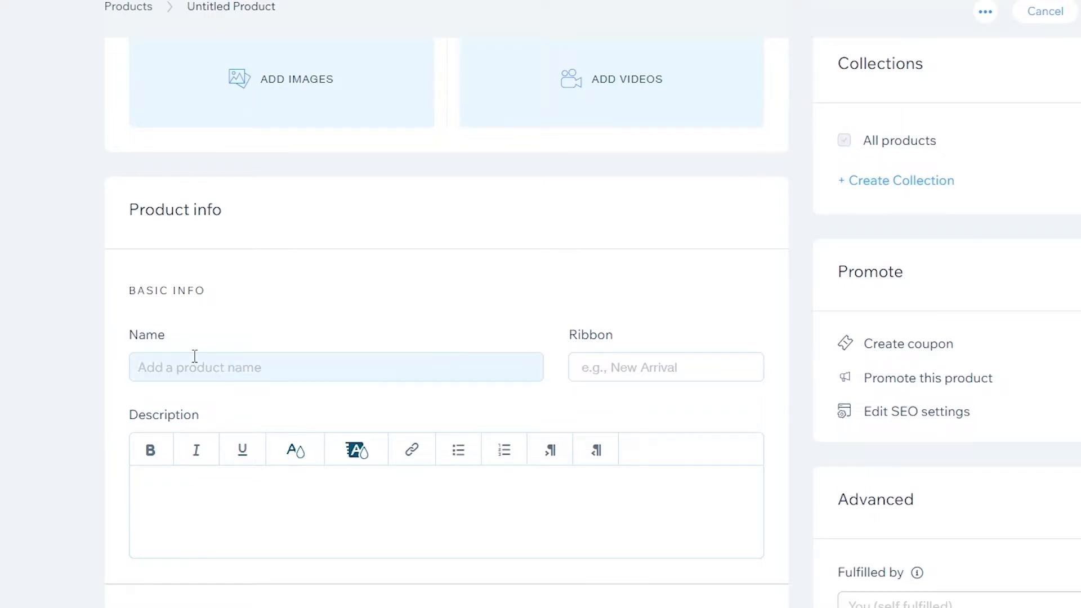
pyautogui.scroll(-6, 619, 368)
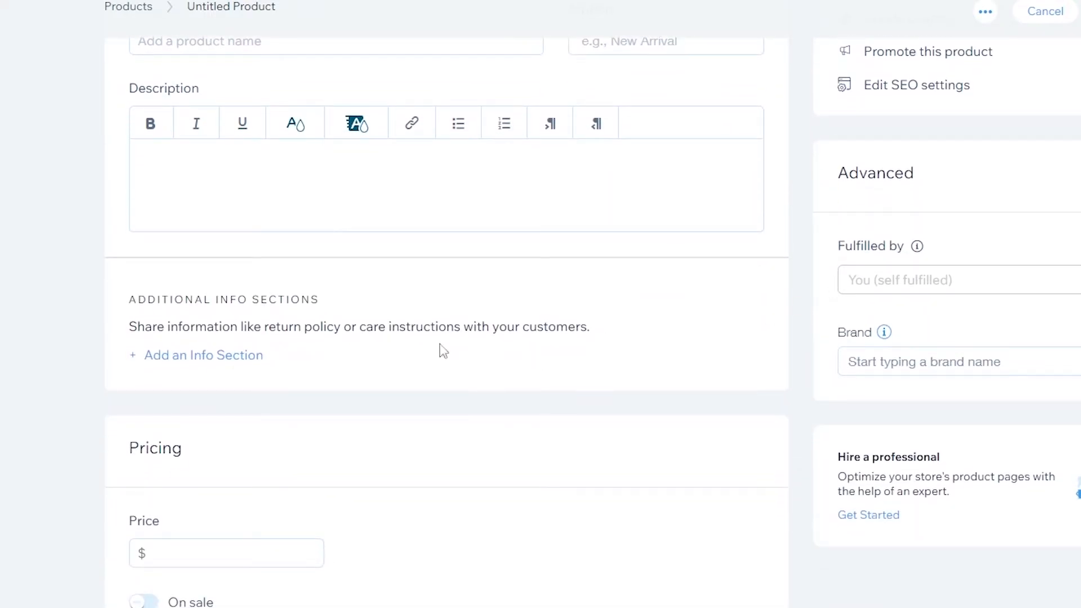
pyautogui.scroll(-4, 231, 357)
pyautogui.scroll(-3, 266, 309)
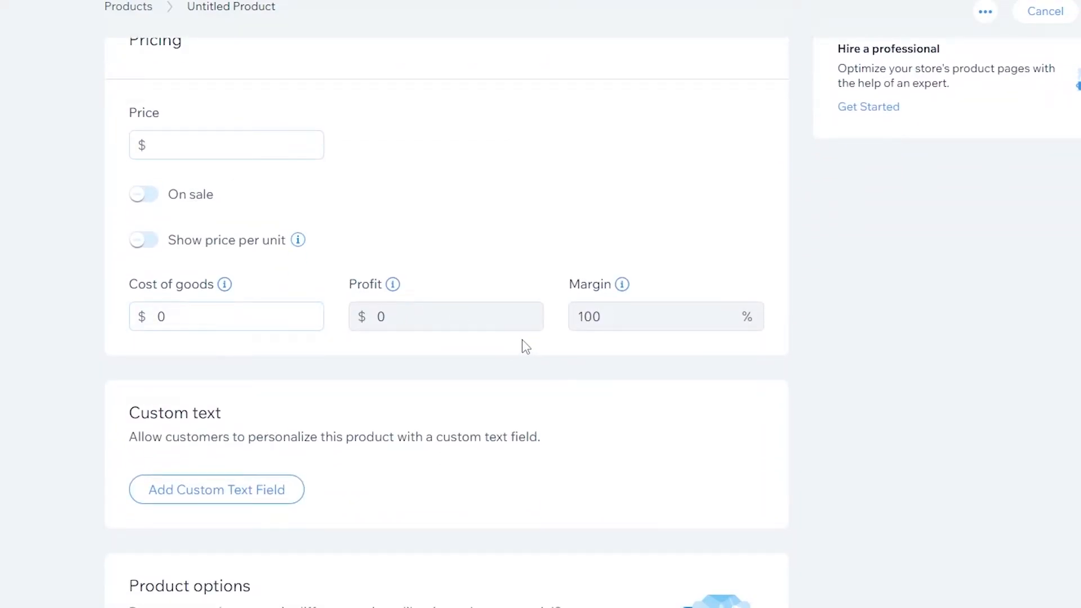
pyautogui.scroll(-3, 619, 309)
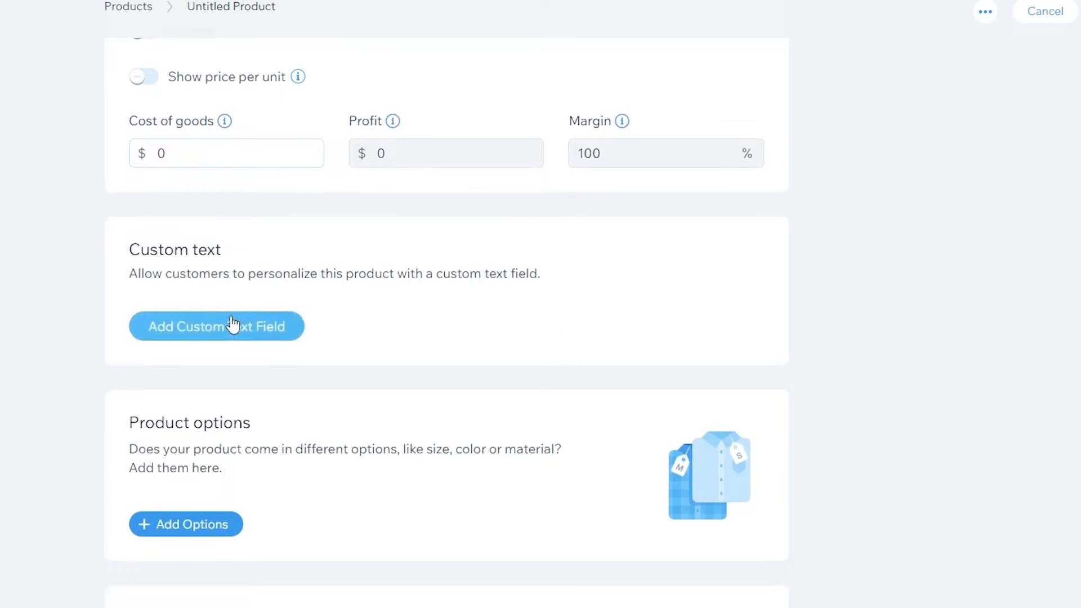
pyautogui.scroll(-1, 265, 322)
pyautogui.scroll(-3, 269, 270)
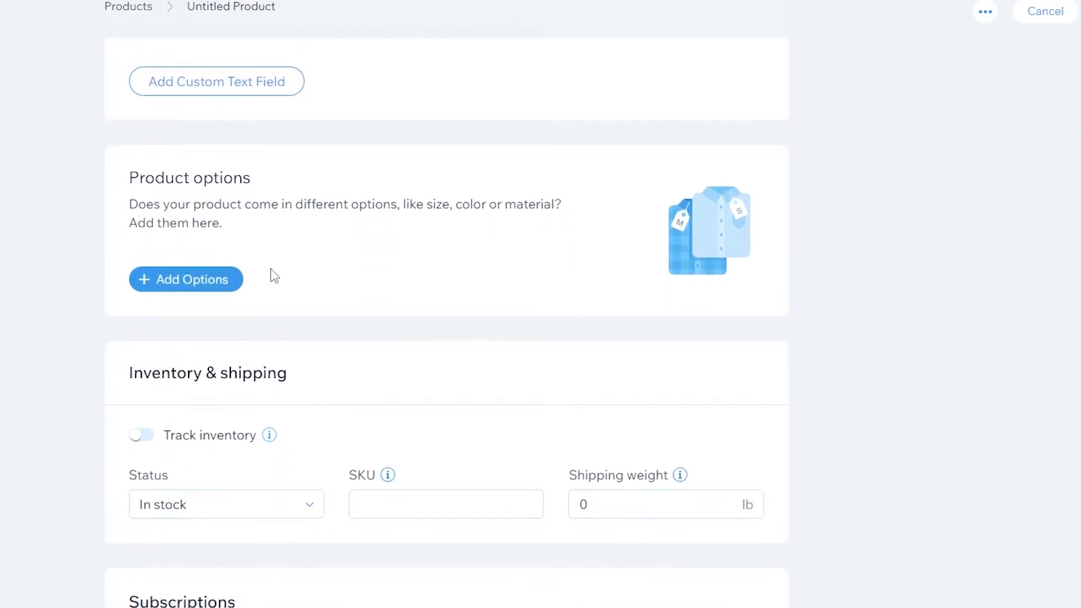
pyautogui.scroll(-1, 272, 273)
pyautogui.scroll(1, 221, 233)
pyautogui.scroll(-3, 237, 244)
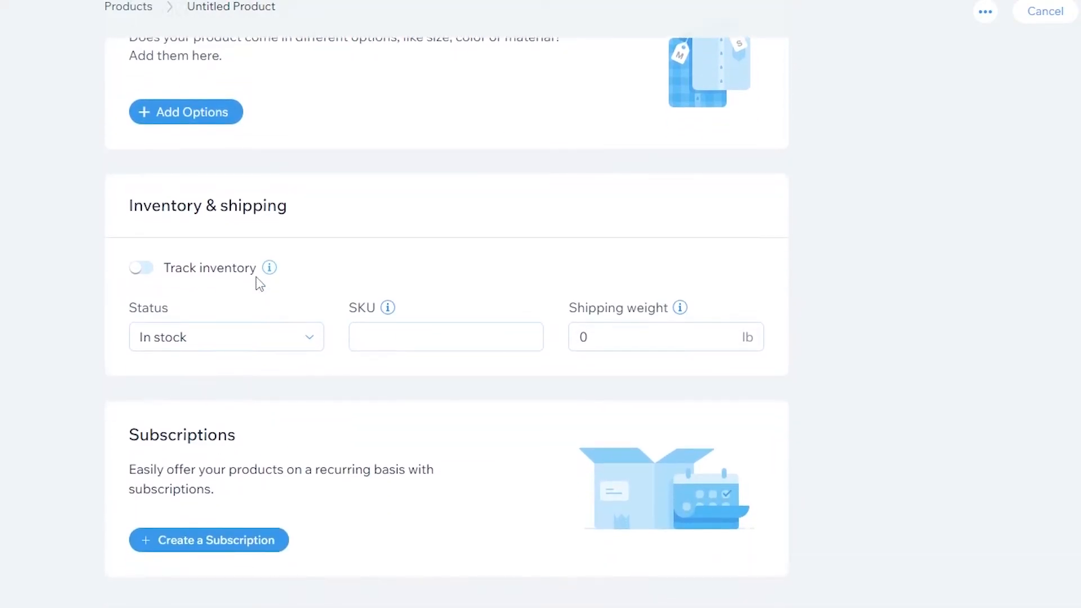
pyautogui.scroll(6, 378, 435)
pyautogui.scroll(10, 251, 254)
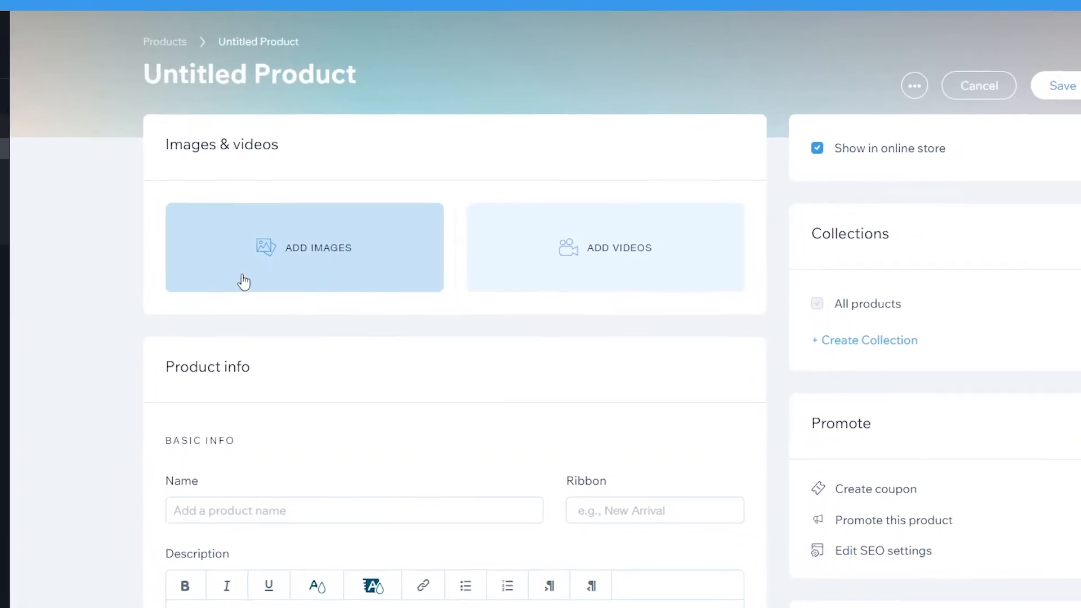
# - Upload the tote bag image 81SaNTjOI1L_2048x2048.jpg from the computer and add it to the new product
pyautogui.click(266, 275)
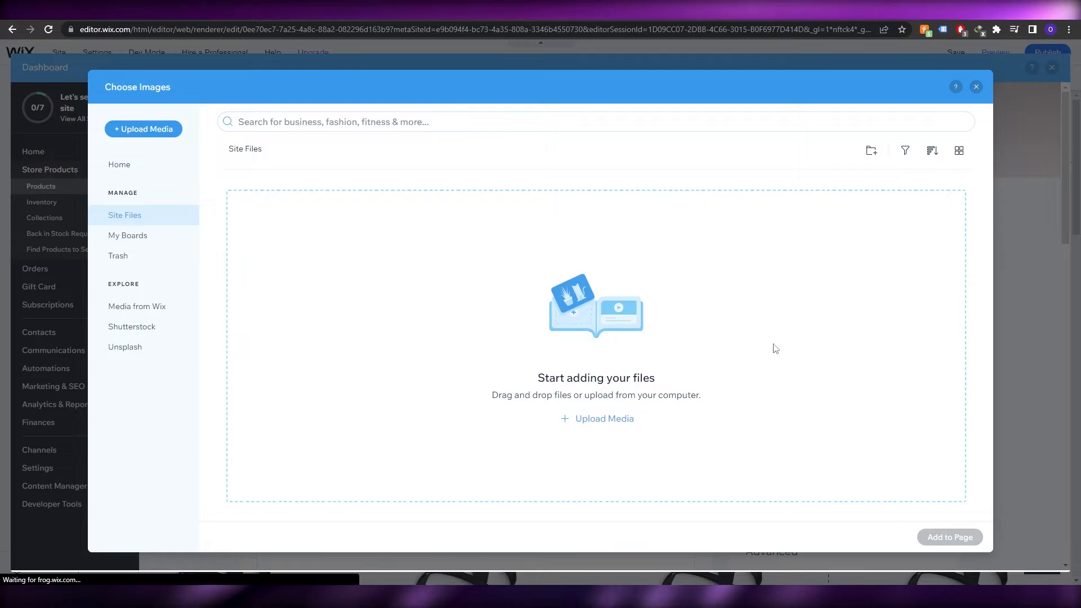
pyautogui.click(603, 420)
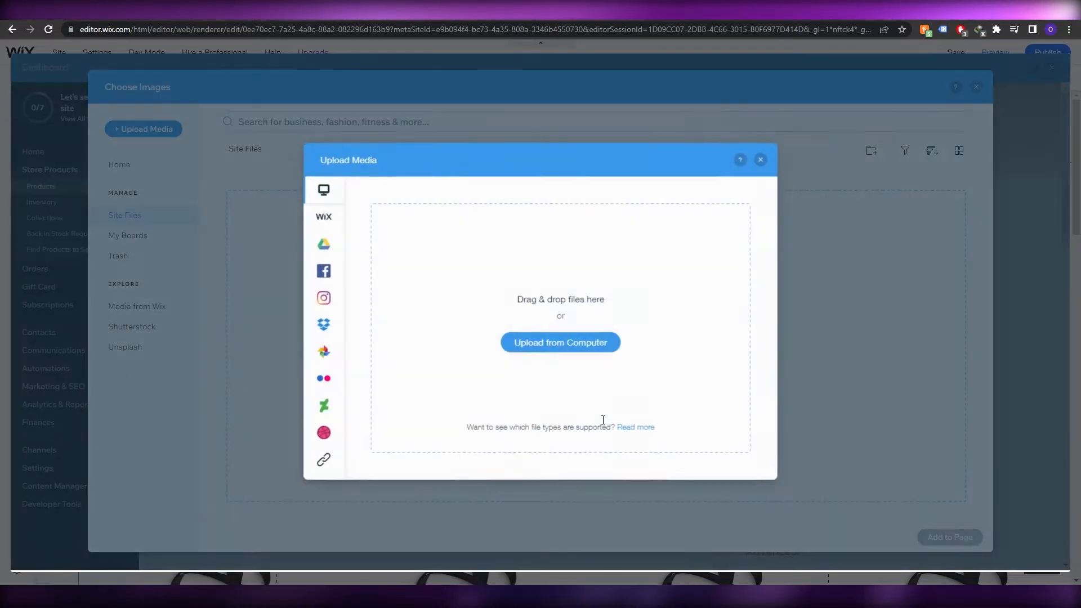
pyautogui.click(508, 341)
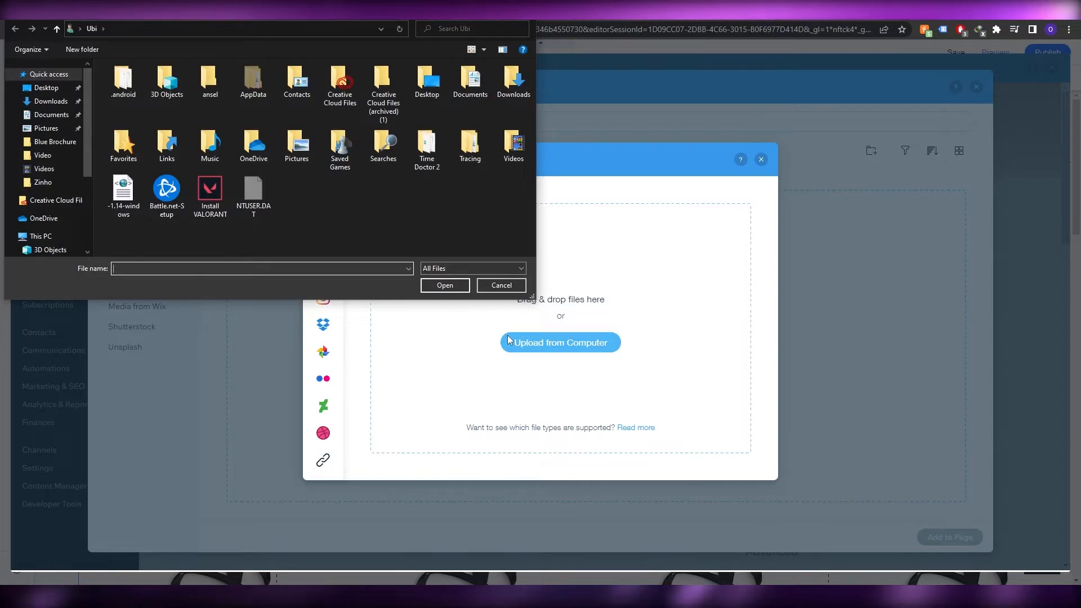
pyautogui.click(47, 128)
pyautogui.doubleClick(454, 122)
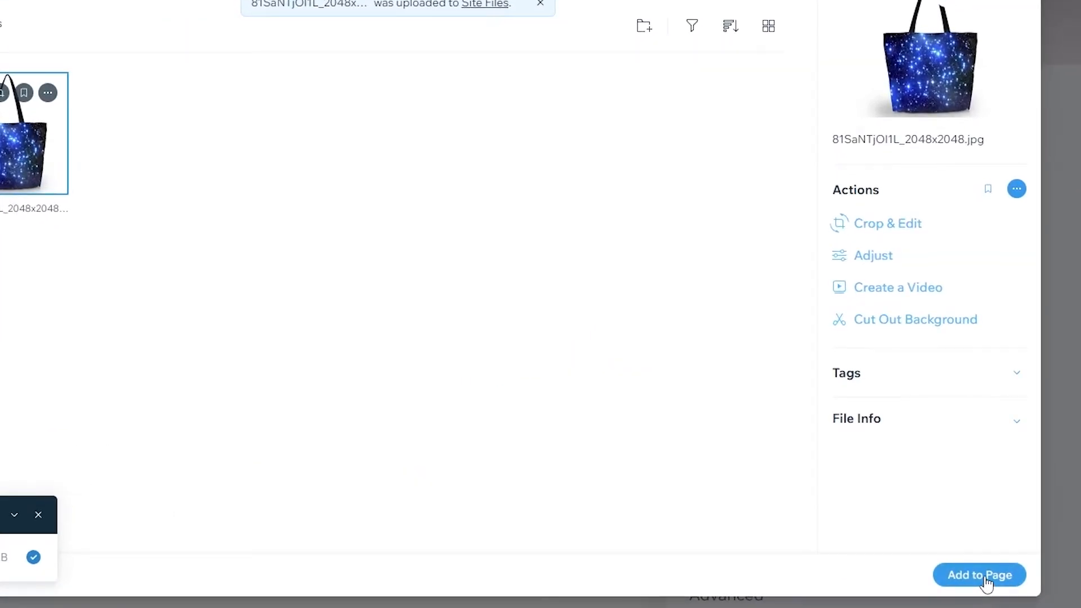
pyautogui.click(985, 577)
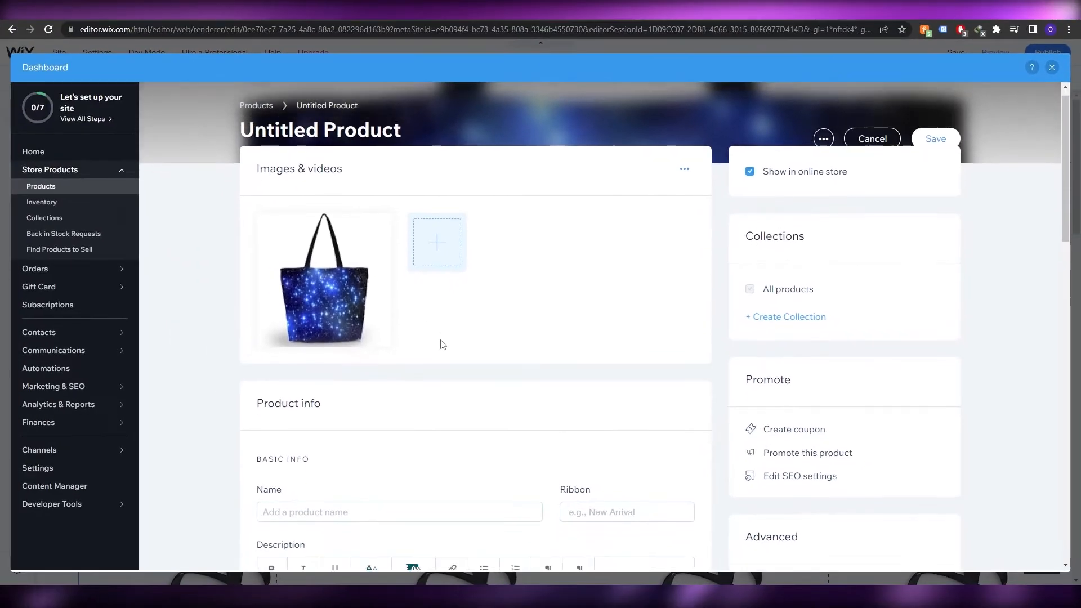
# - Name the product "Galaxy tote" and give it the ribbon "New Arrival"
pyautogui.scroll(-2, 443, 345)
pyautogui.click(340, 416)
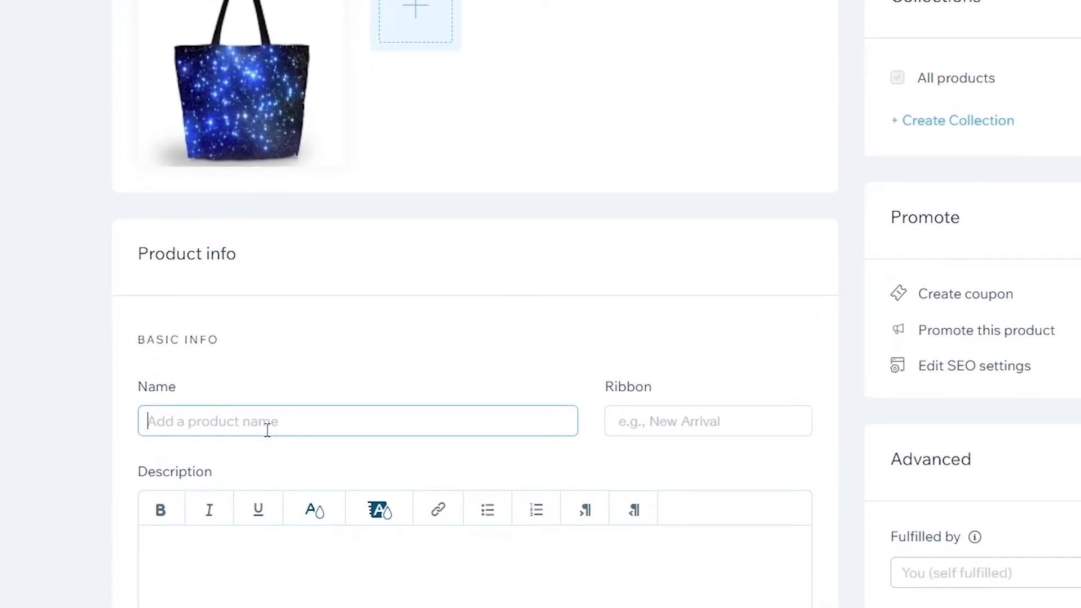
pyautogui.write('Galaxy tote')
pyautogui.click(623, 422)
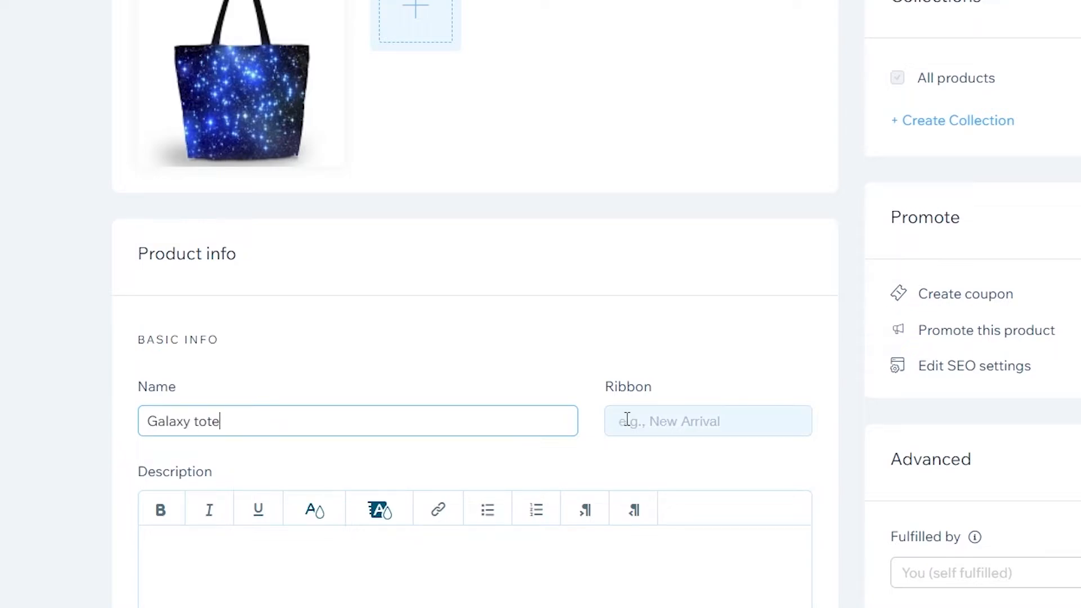
pyautogui.write('New Arrival')
pyautogui.click(718, 457)
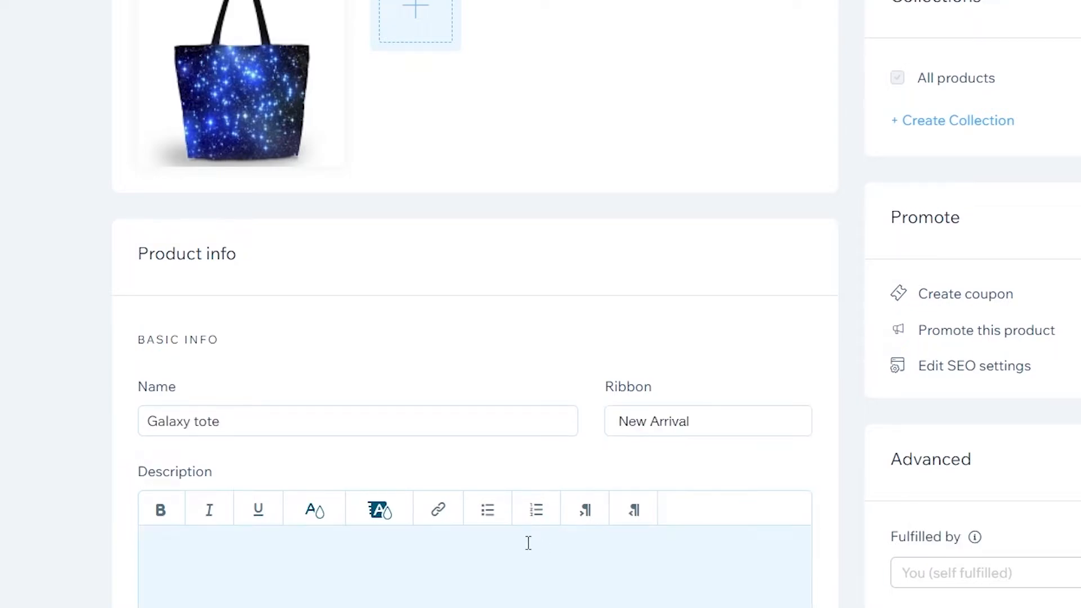
# - Enter "It's a bag" as the product description
pyautogui.scroll(-3, 549, 524)
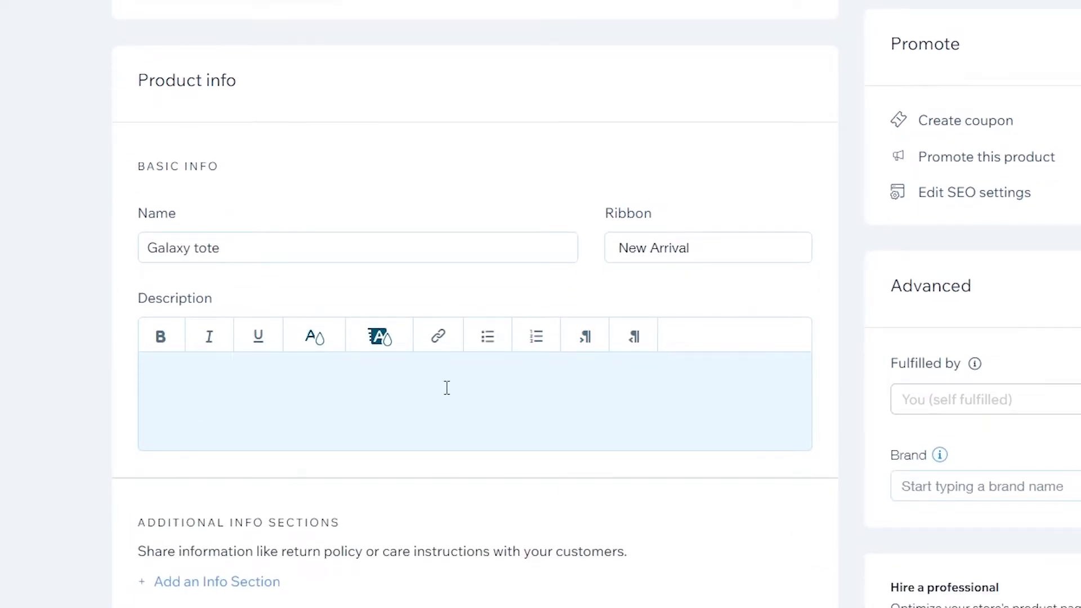
pyautogui.click(447, 388)
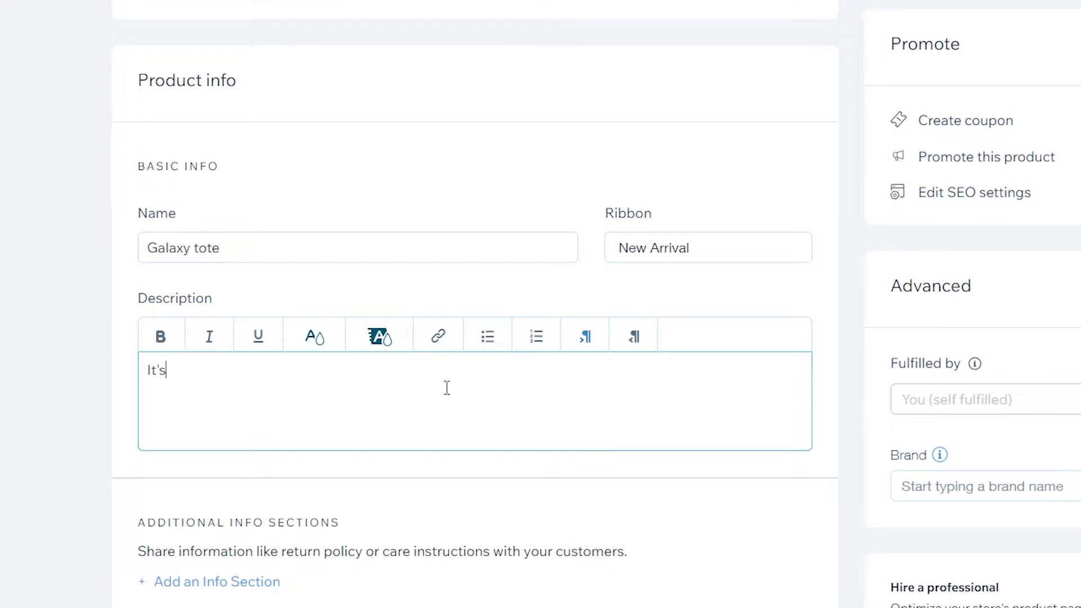
pyautogui.scroll(-3, 165, 415)
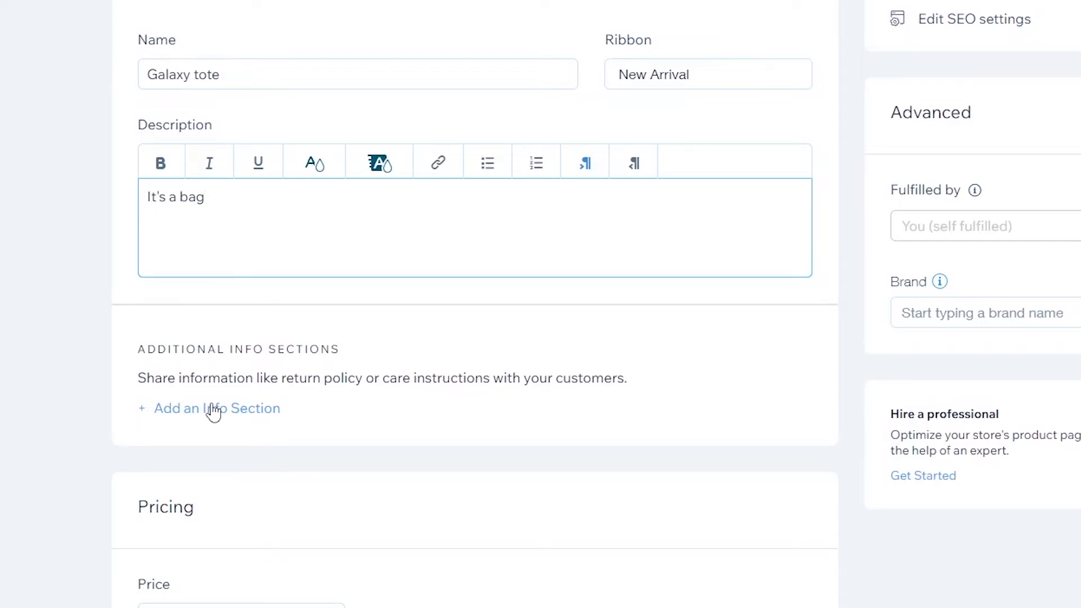
pyautogui.scroll(-3, 213, 411)
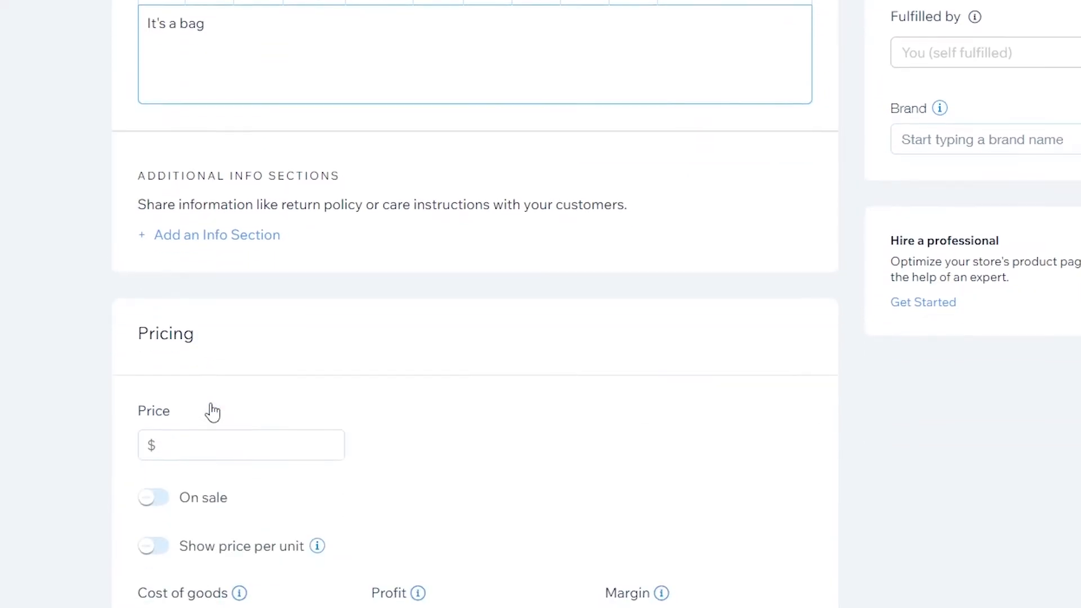
# - Set the product's price to $20 and its cost of goods to $10
pyautogui.scroll(-3, 212, 434)
pyautogui.click(209, 279)
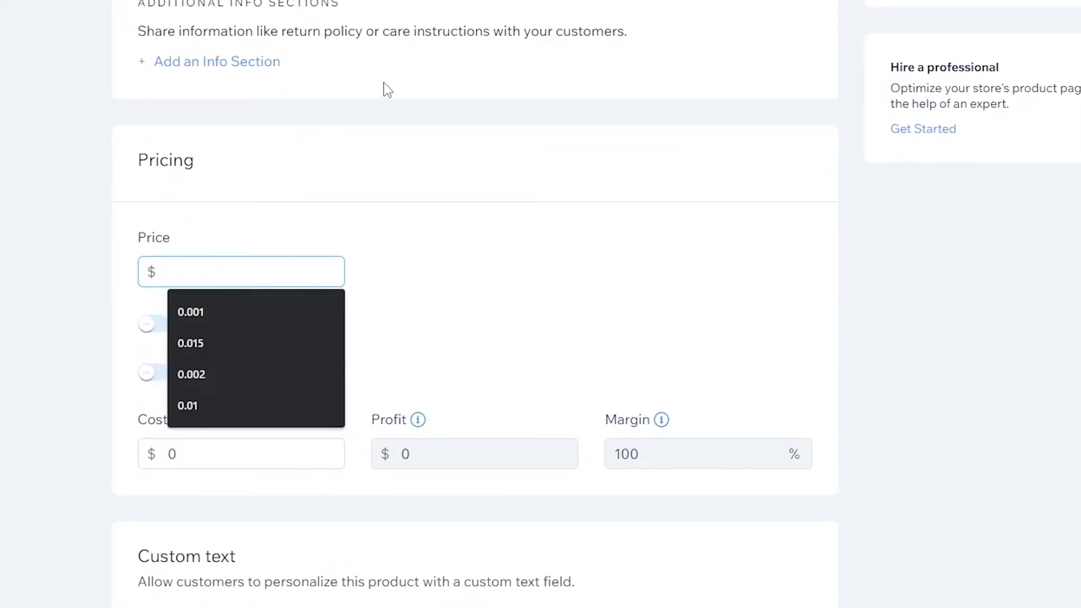
pyautogui.write('20')
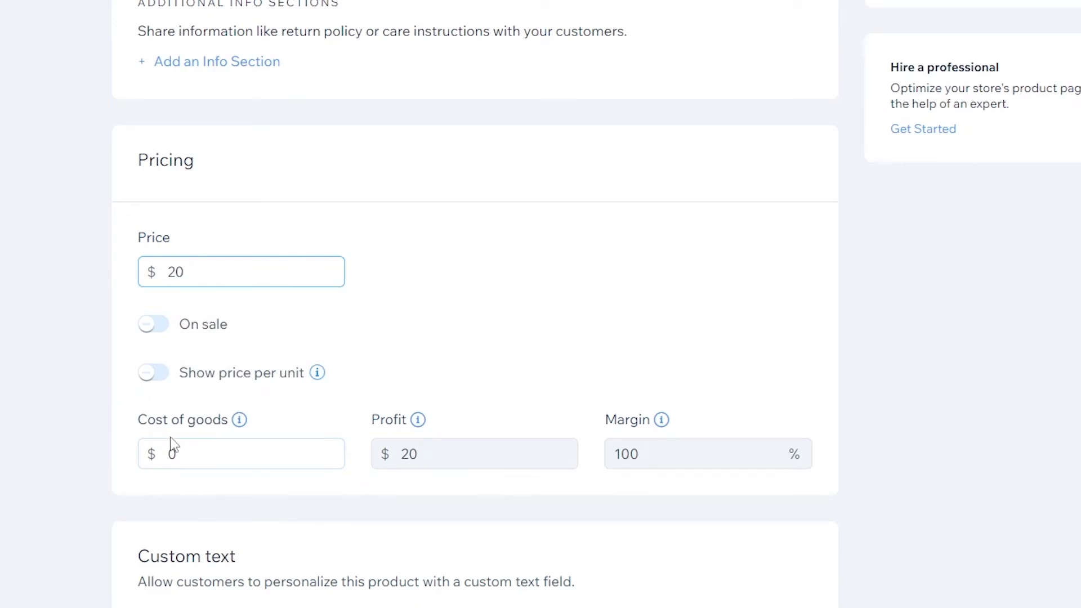
pyautogui.click(201, 459)
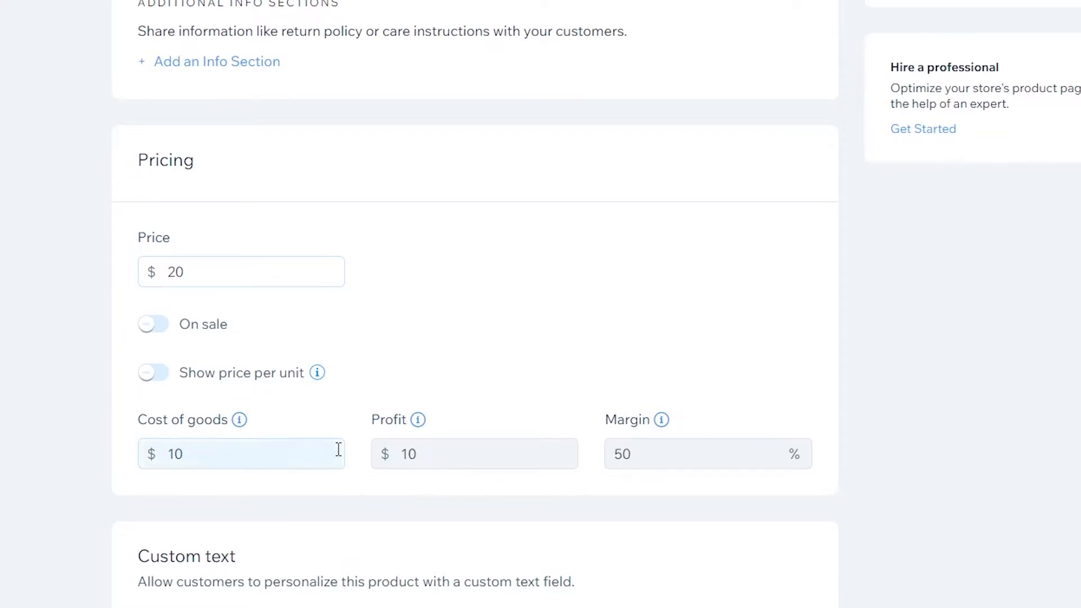
# - Add a custom text field to the product and delete it again
pyautogui.scroll(-6, 285, 502)
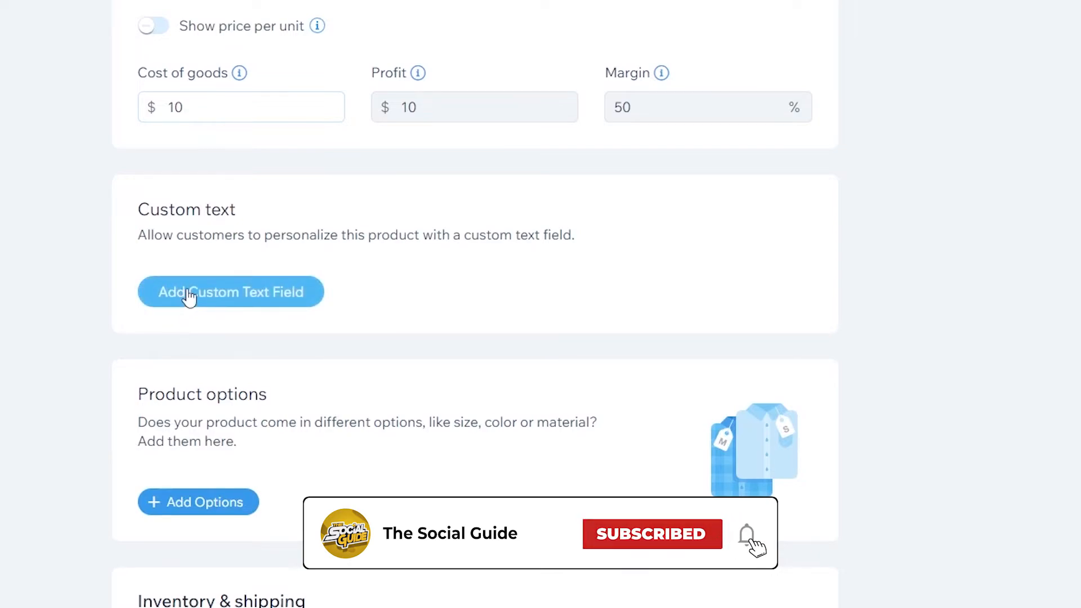
pyautogui.click(189, 297)
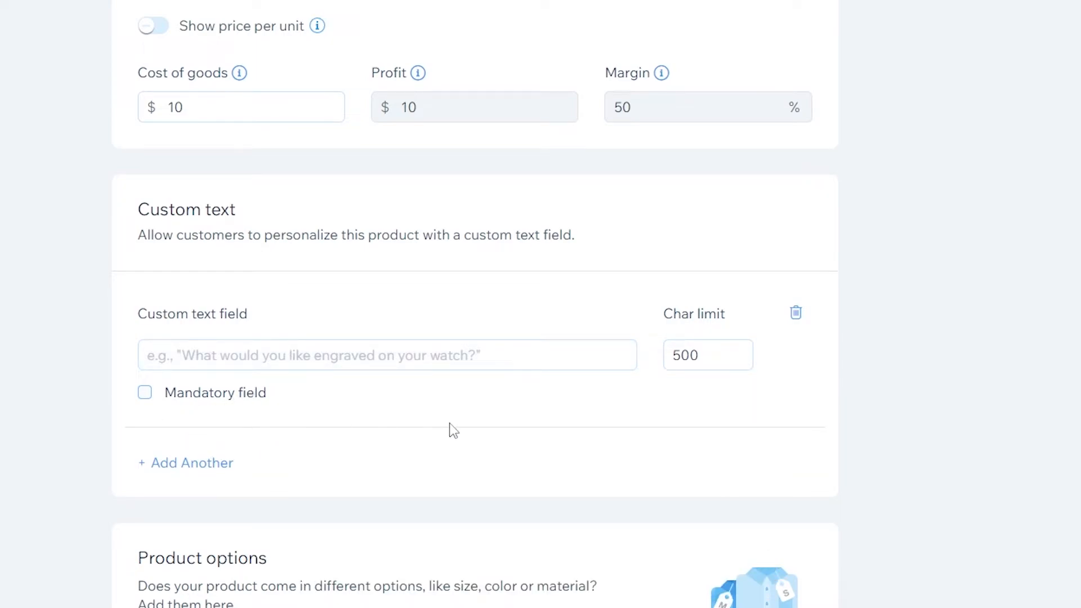
pyautogui.click(796, 313)
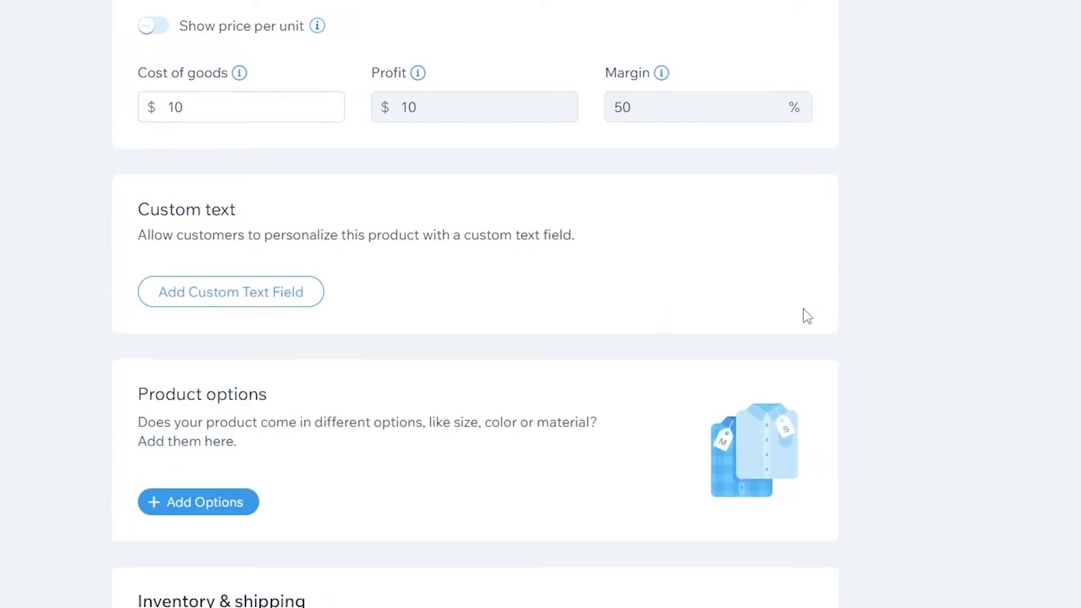
# - Add a Color product option with the choices Black, Purple, Yellow and Light Purple
pyautogui.scroll(-3, 265, 445)
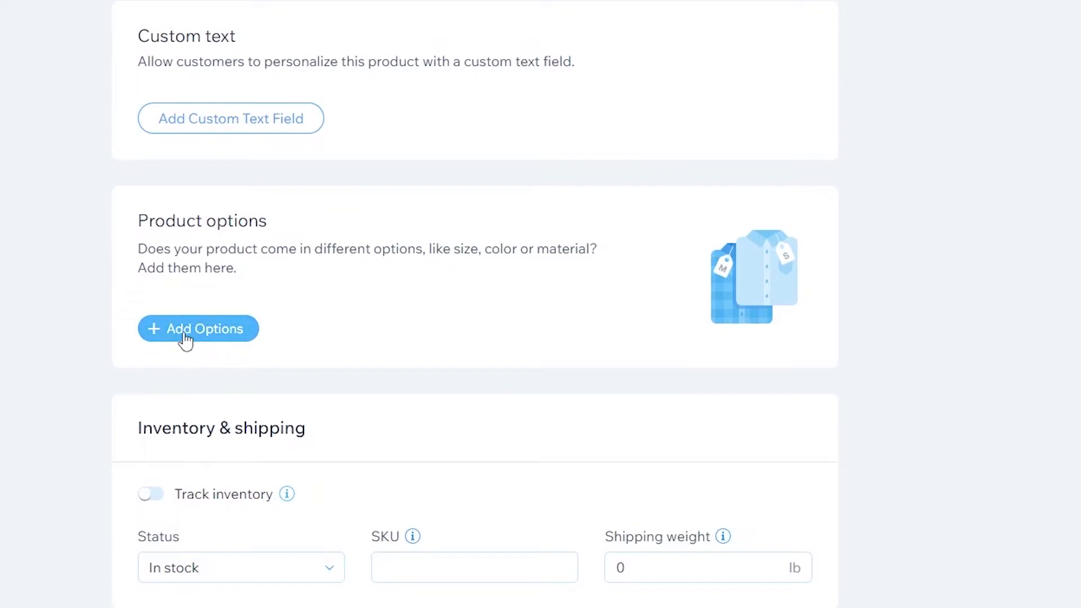
pyautogui.click(185, 337)
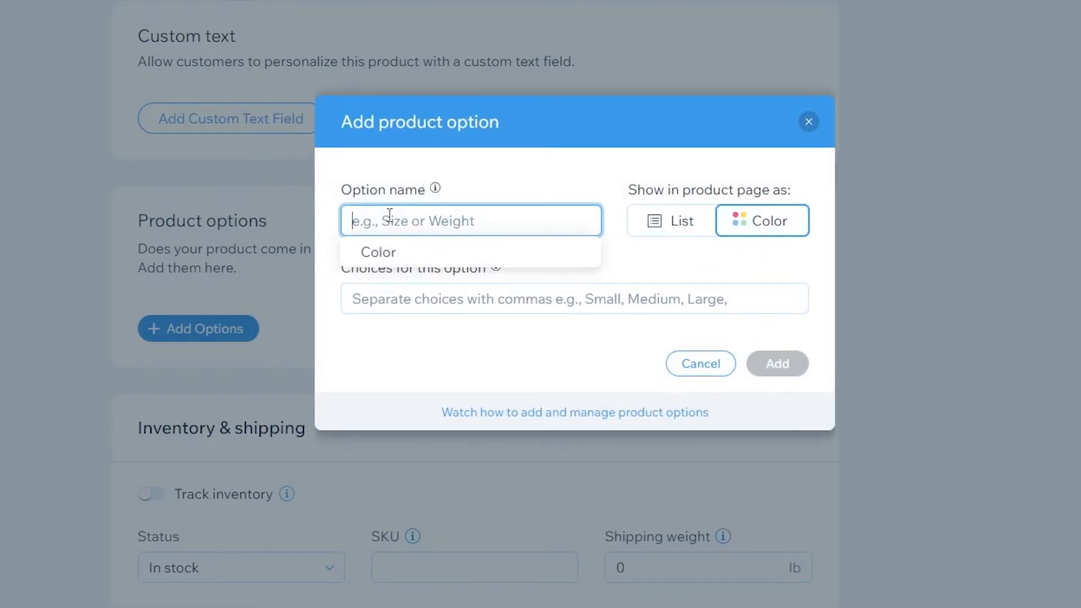
pyautogui.click(385, 251)
pyautogui.click(384, 298)
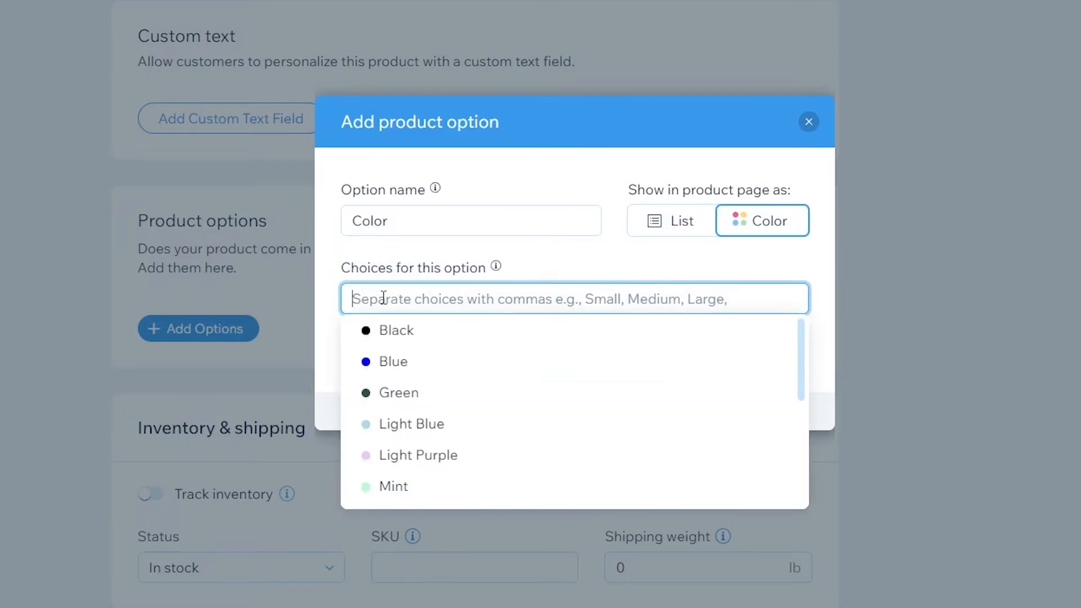
pyautogui.click(398, 337)
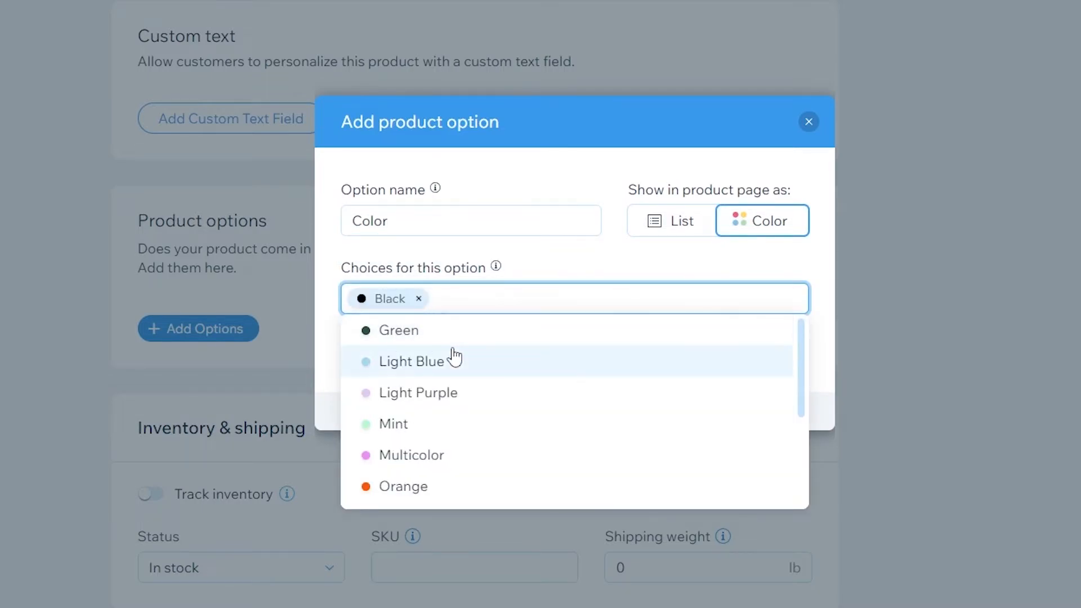
pyautogui.scroll(-3, 410, 492)
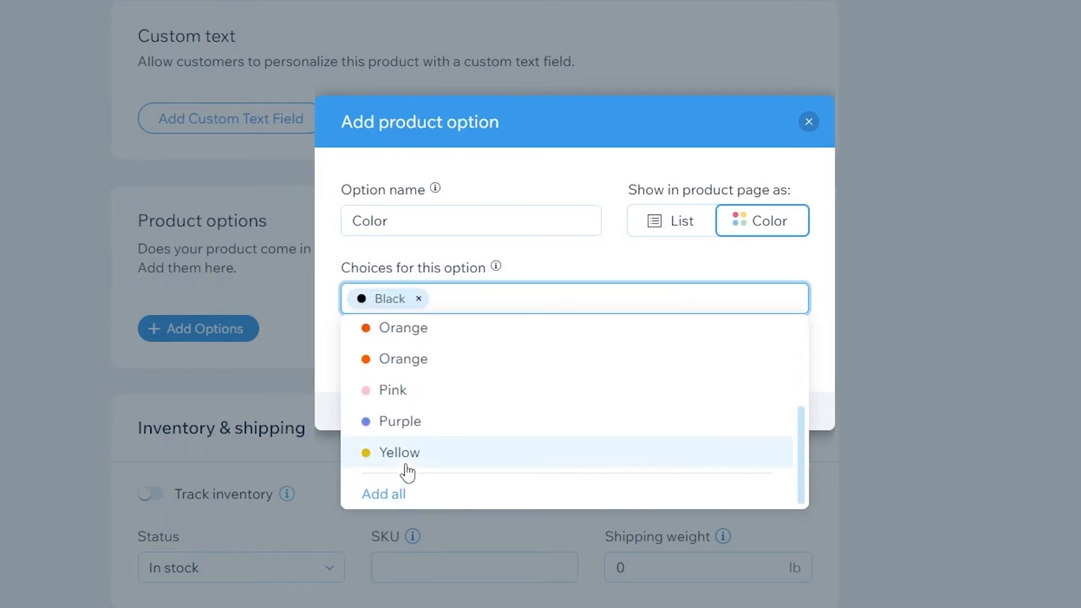
pyautogui.click(406, 430)
pyautogui.click(407, 452)
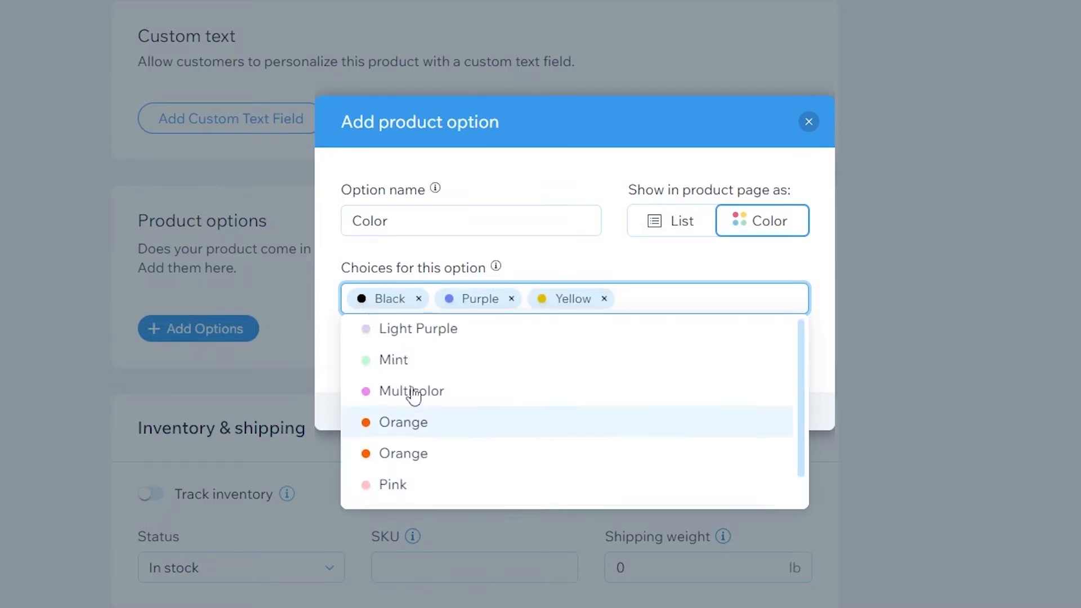
pyautogui.click(425, 340)
pyautogui.click(642, 262)
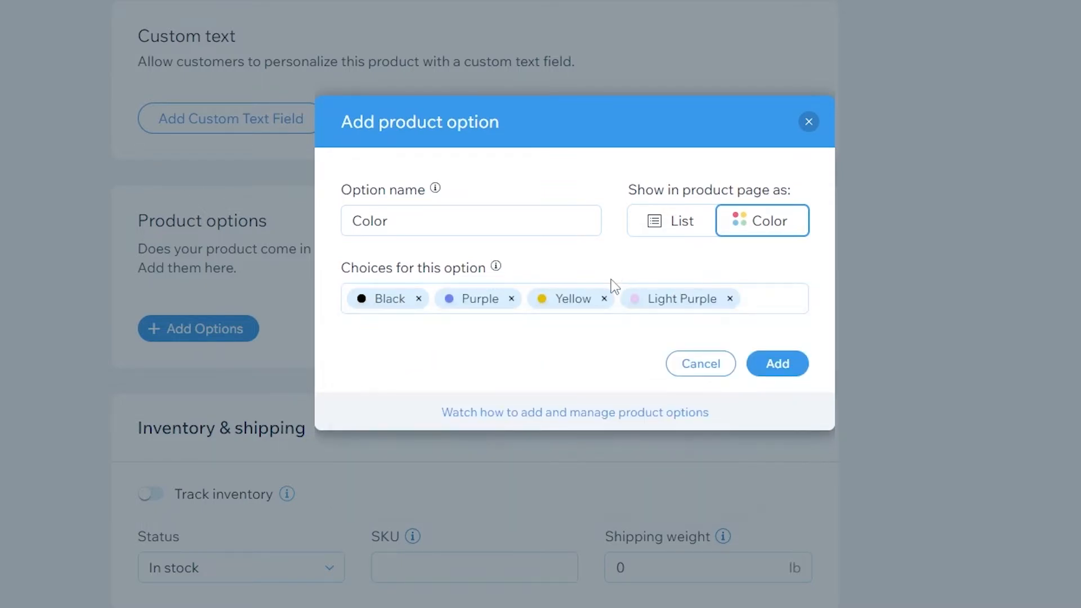
pyautogui.click(789, 374)
# - Dismiss the tip about customizing variants and save the new product
pyautogui.scroll(-5, 768, 337)
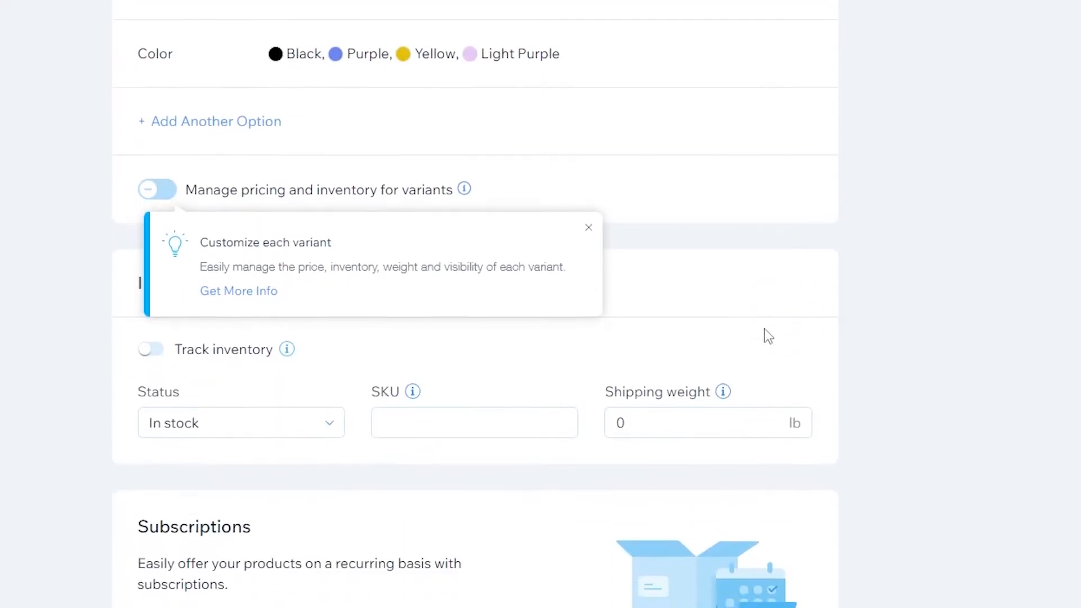
pyautogui.click(589, 227)
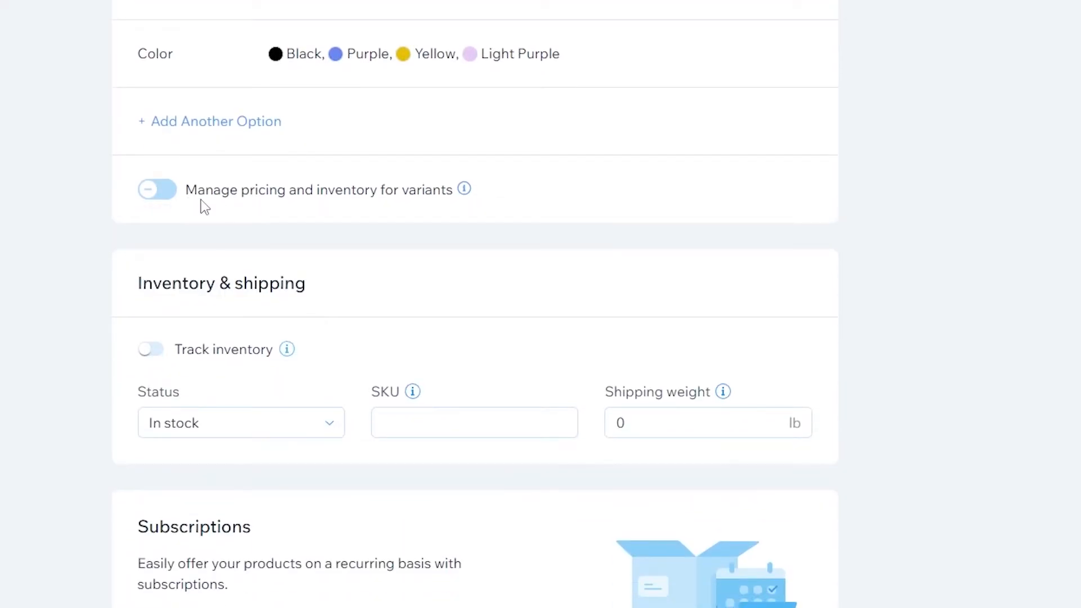
pyautogui.scroll(-3, 251, 228)
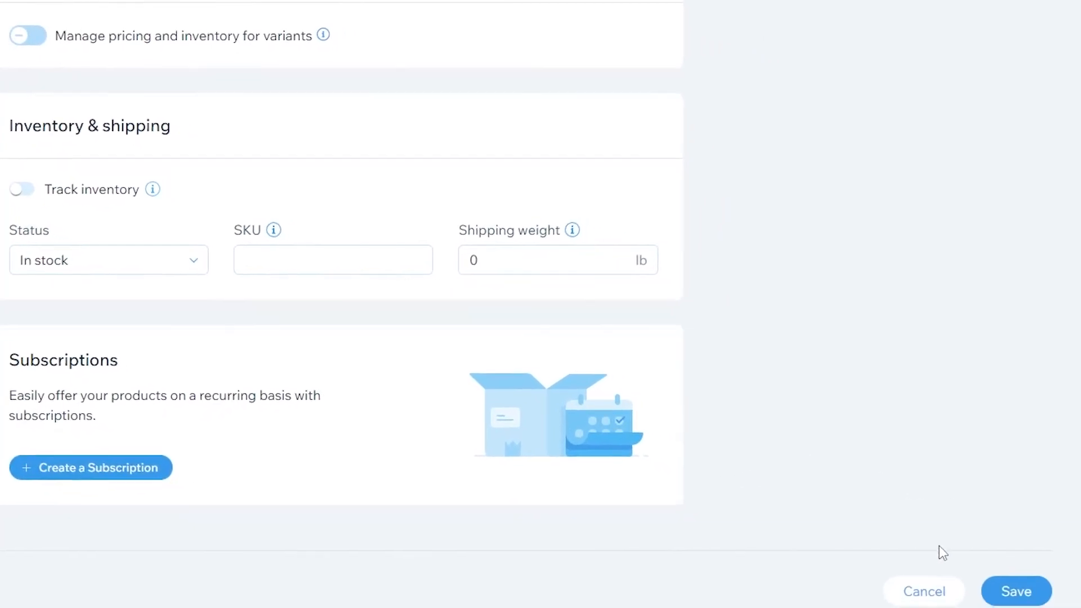
pyautogui.click(980, 585)
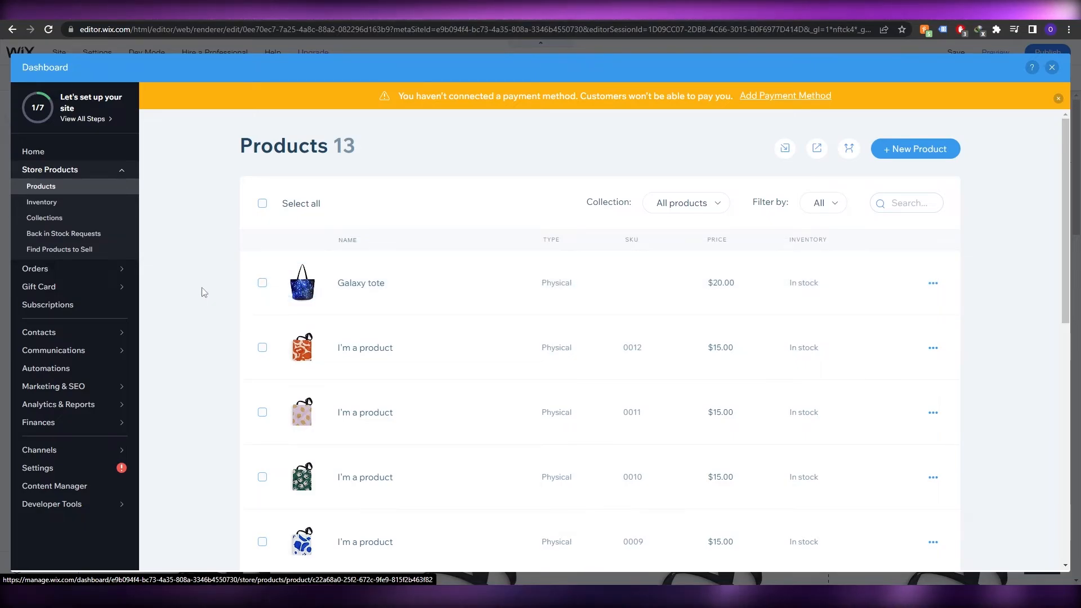
# - Close the dashboard and look over the product gallery on the Shop page in the editor
pyautogui.click(1052, 68)
pyautogui.scroll(-5, 541, 330)
pyautogui.scroll(5, 764, 349)
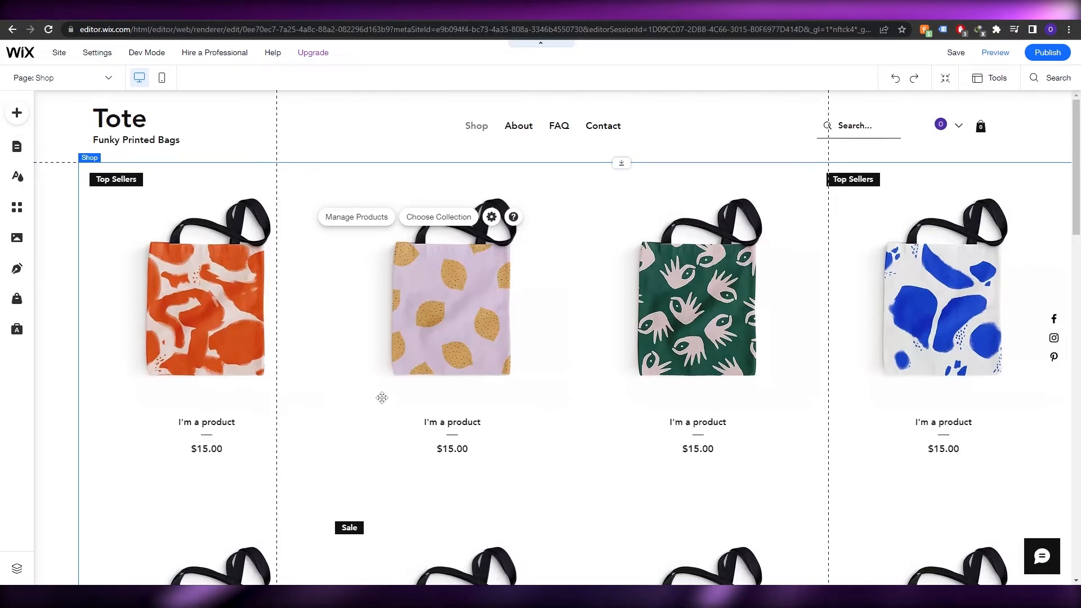
pyautogui.scroll(-2, 422, 411)
pyautogui.scroll(2, 422, 411)
pyautogui.scroll(-10, 587, 377)
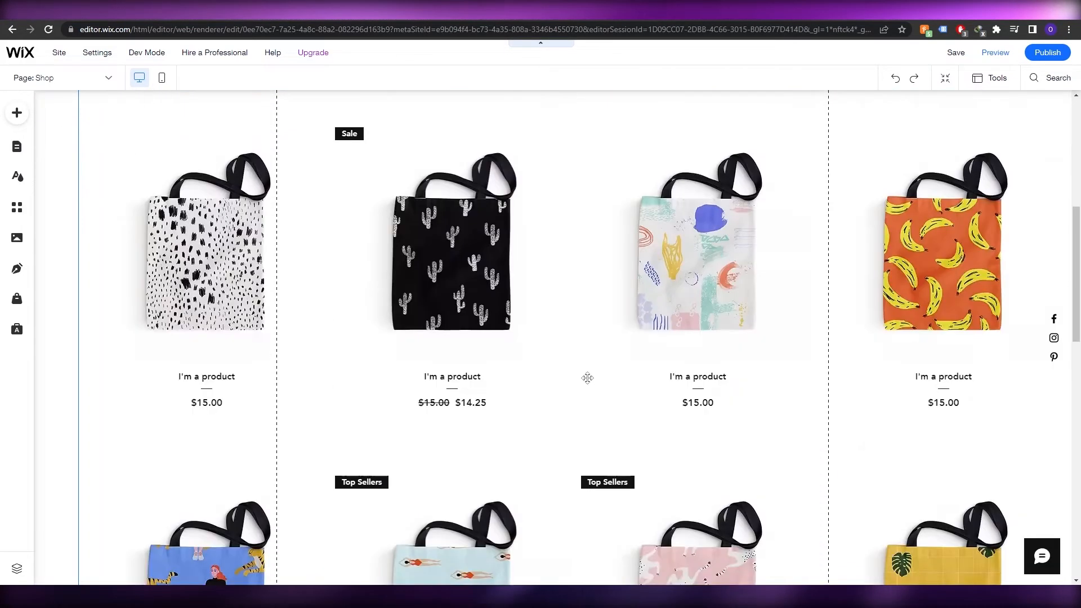
pyautogui.scroll(10, 579, 366)
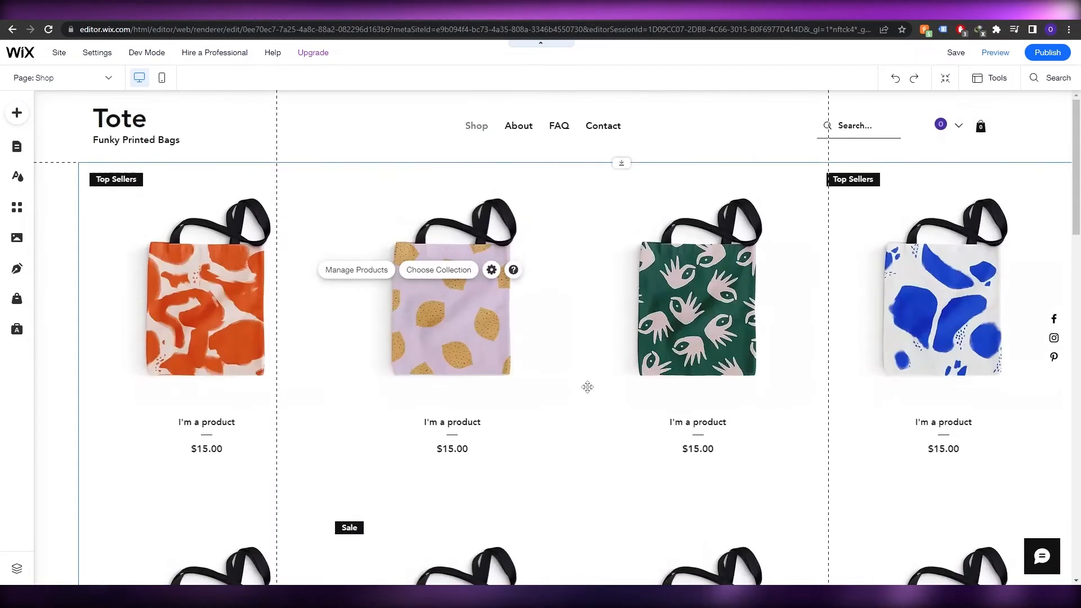
# - Open the Shop page's background settings and look through the suggested backgrounds
pyautogui.click(43, 215)
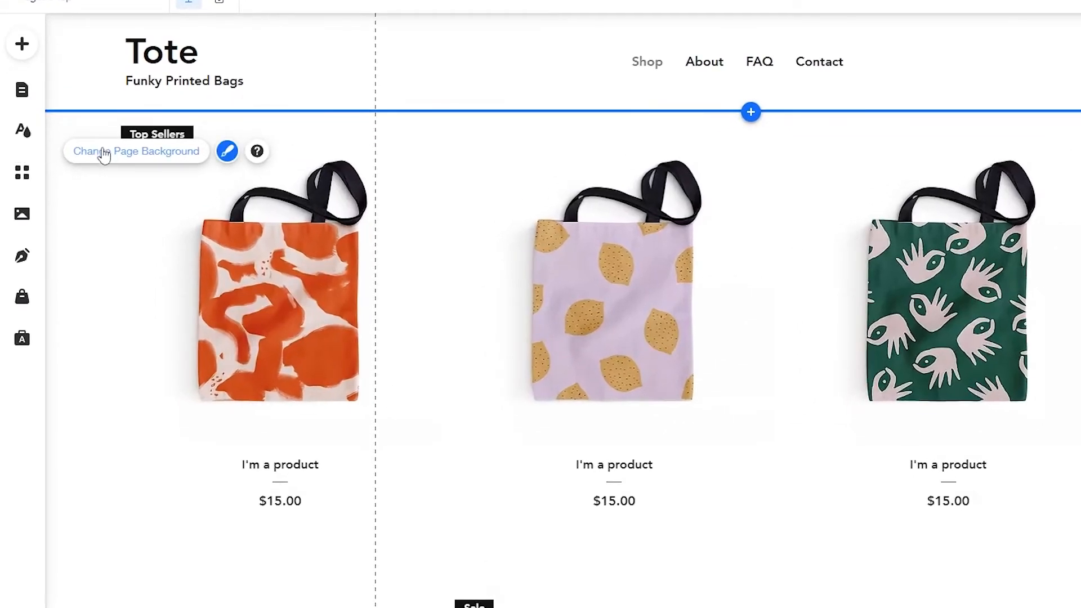
pyautogui.click(104, 153)
pyautogui.scroll(-3, 261, 420)
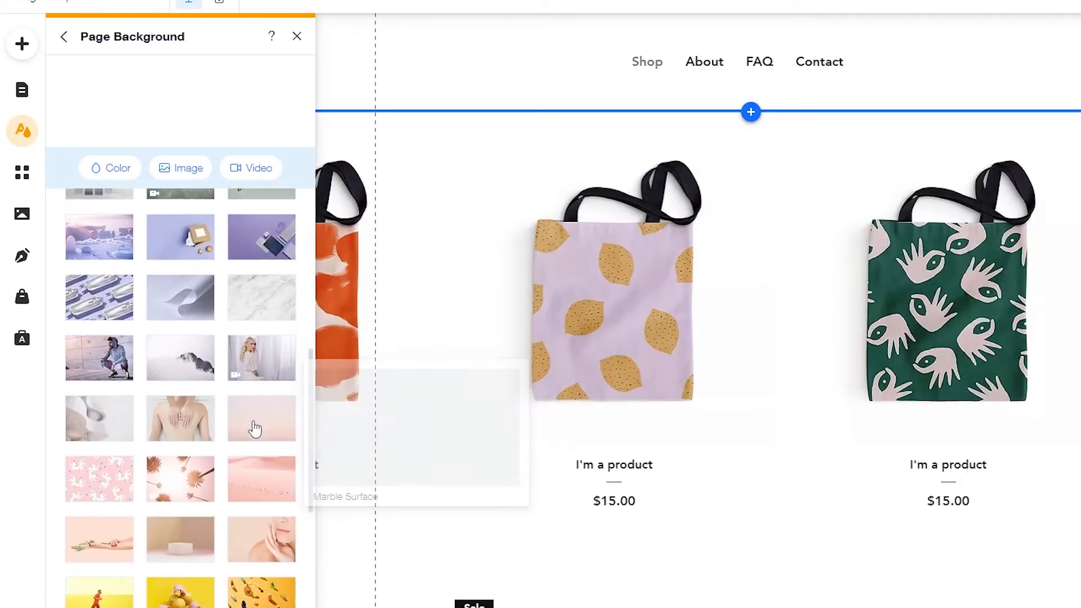
pyautogui.scroll(8, 251, 428)
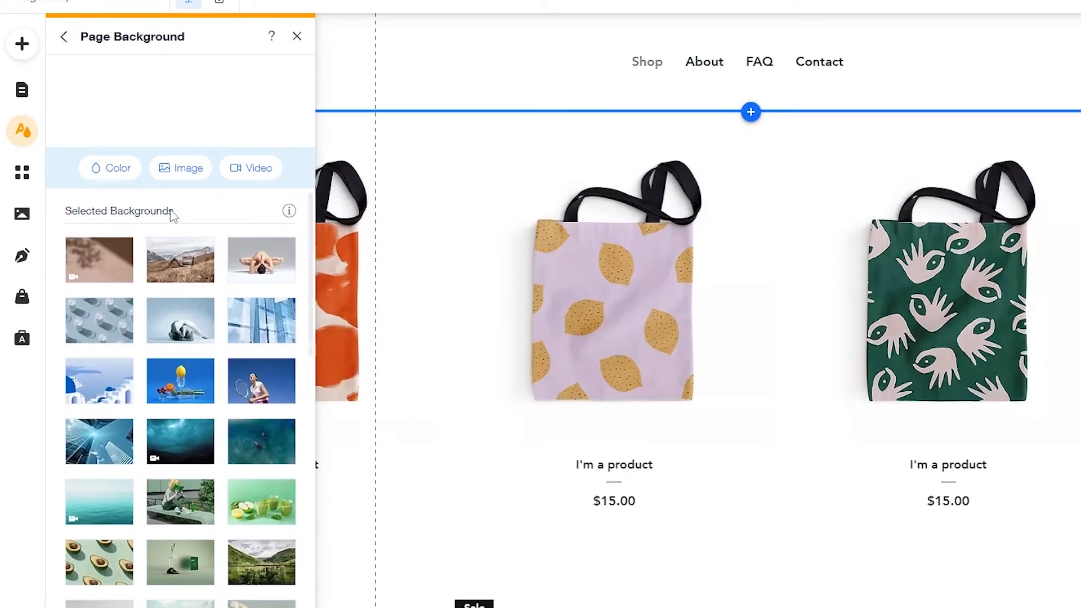
# - Choose an image background and search Media from Wix for "Tote Bags"
pyautogui.click(189, 168)
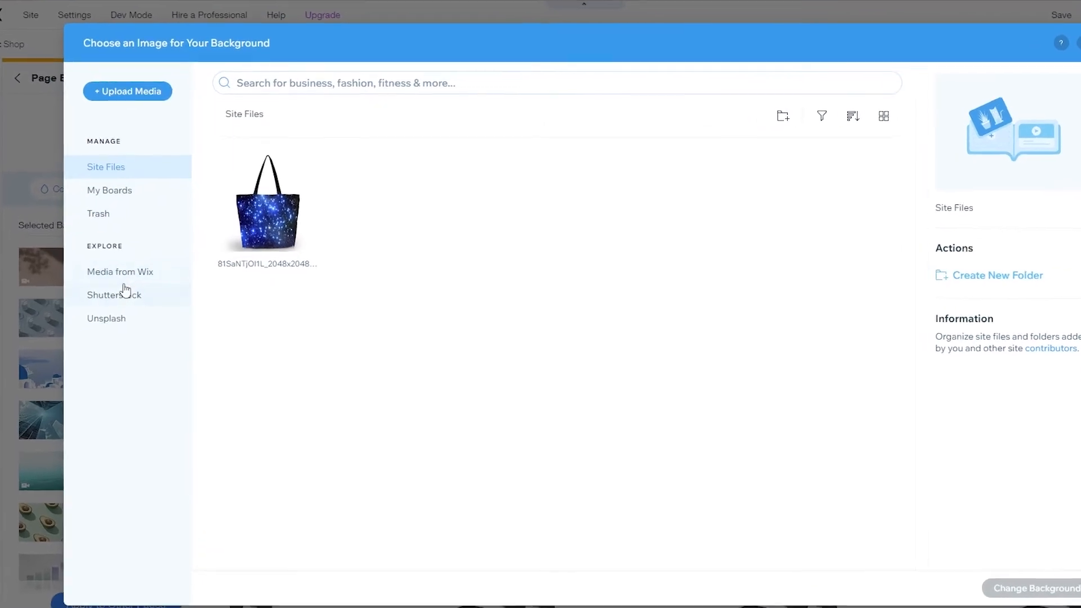
pyautogui.click(123, 280)
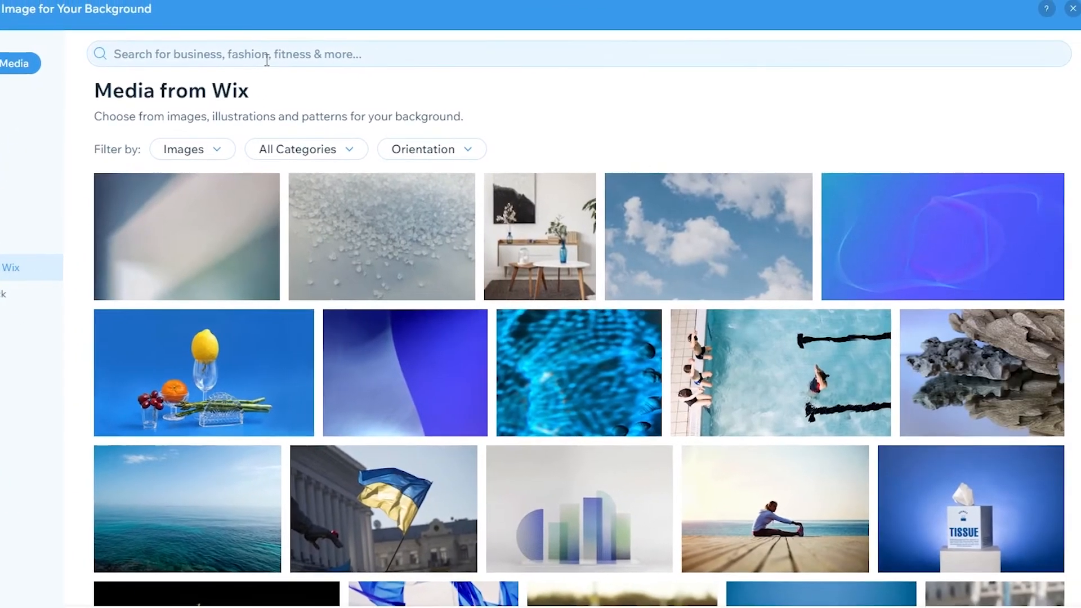
pyautogui.click(394, 48)
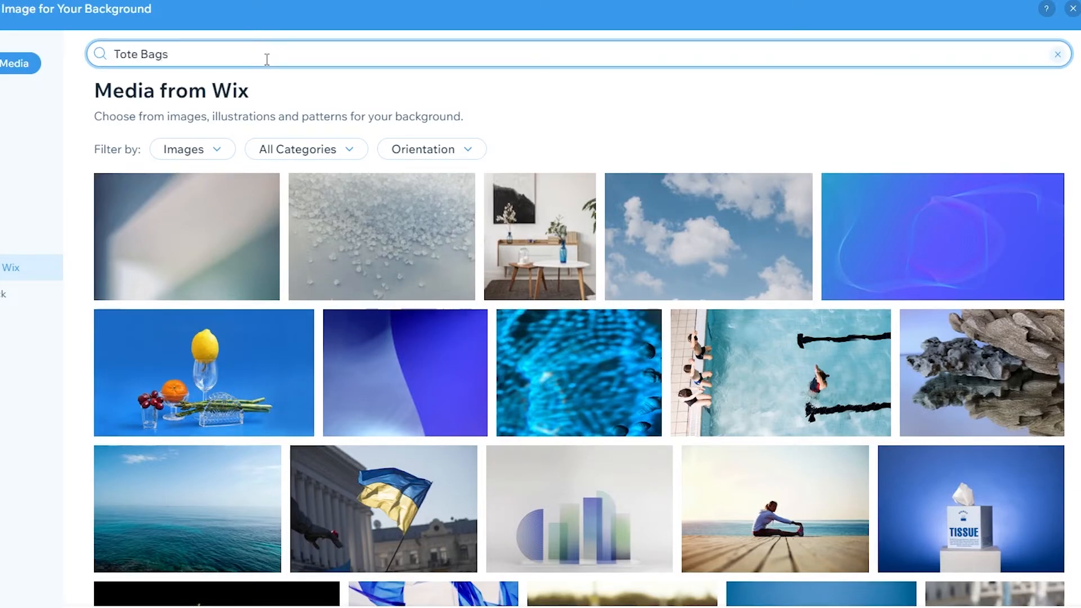
pyautogui.press('Return')
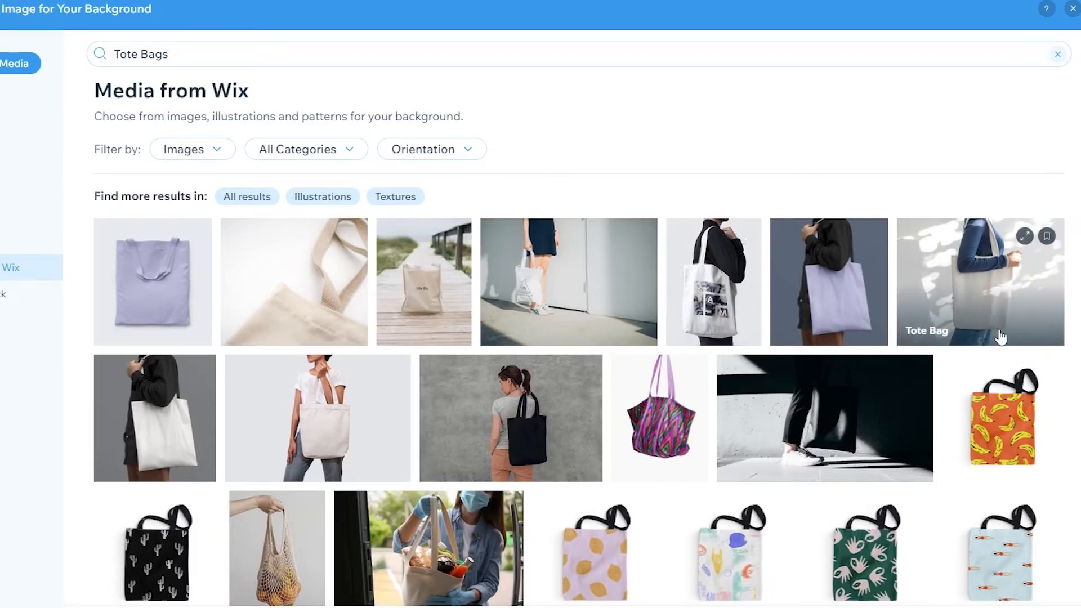
# - Apply the "Branding" image with the black Chile y Cacao tote bag as the Shop page background
pyautogui.scroll(-3, 931, 282)
pyautogui.scroll(-2, 930, 282)
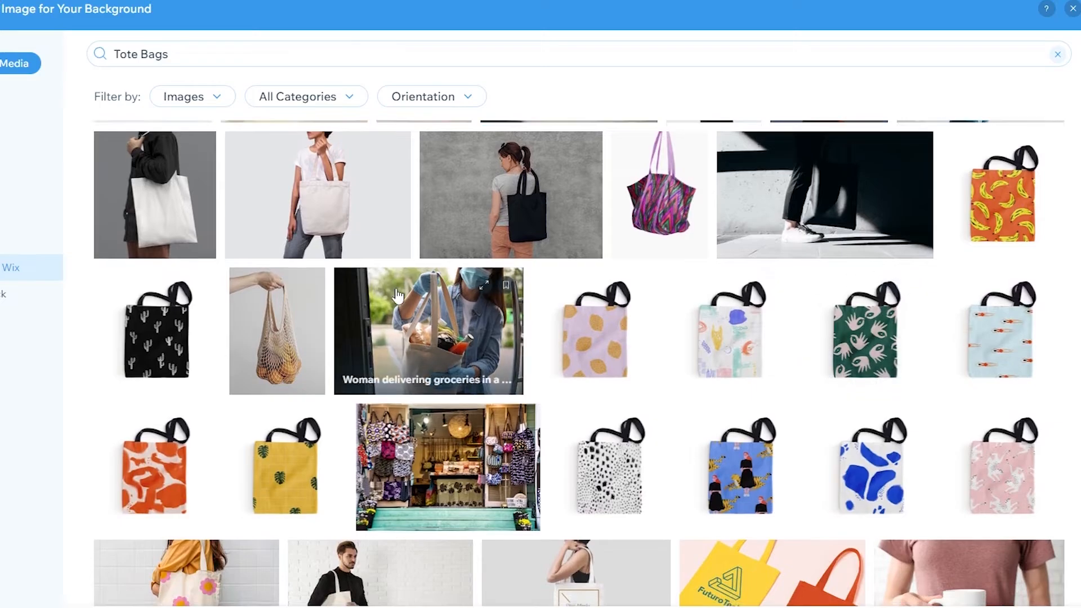
pyautogui.scroll(-5, 425, 289)
pyautogui.scroll(-4, 436, 285)
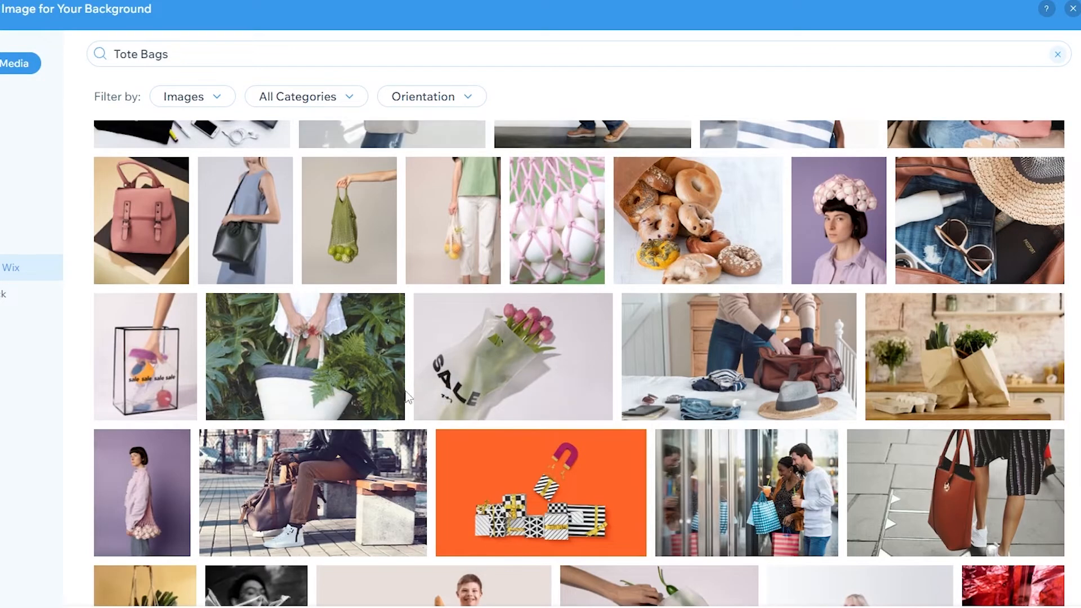
pyautogui.scroll(-4, 398, 435)
pyautogui.scroll(-15, 662, 439)
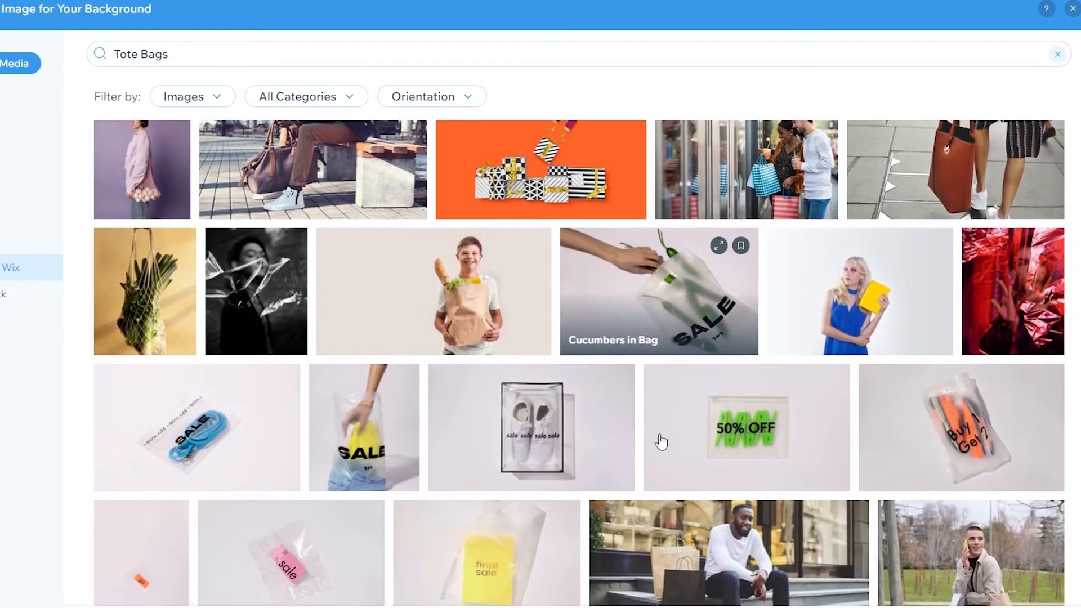
pyautogui.scroll(11, 669, 428)
pyautogui.scroll(10, 670, 420)
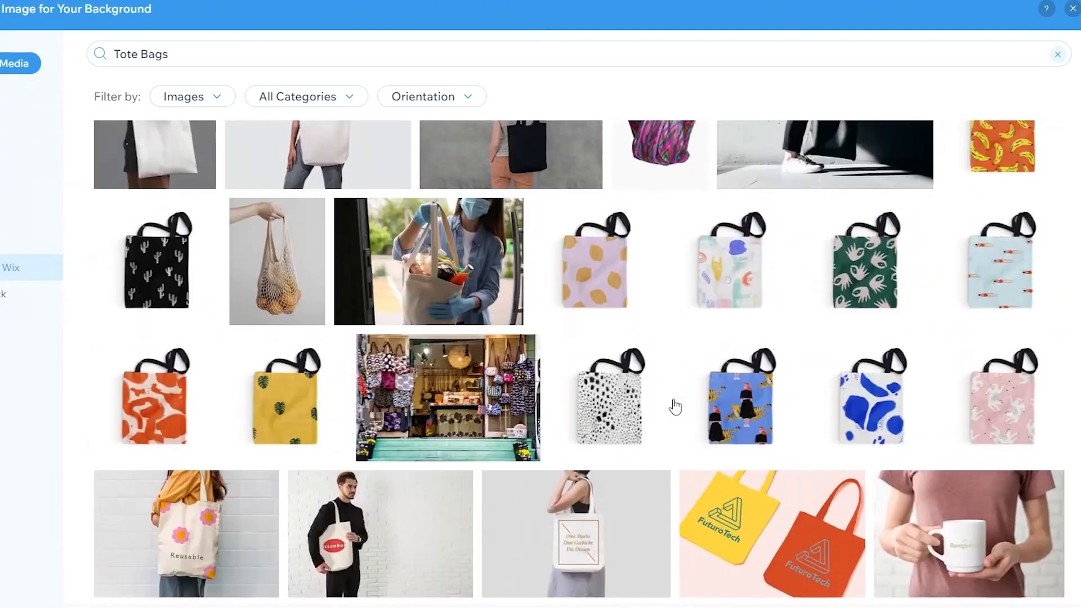
pyautogui.scroll(-5, 676, 405)
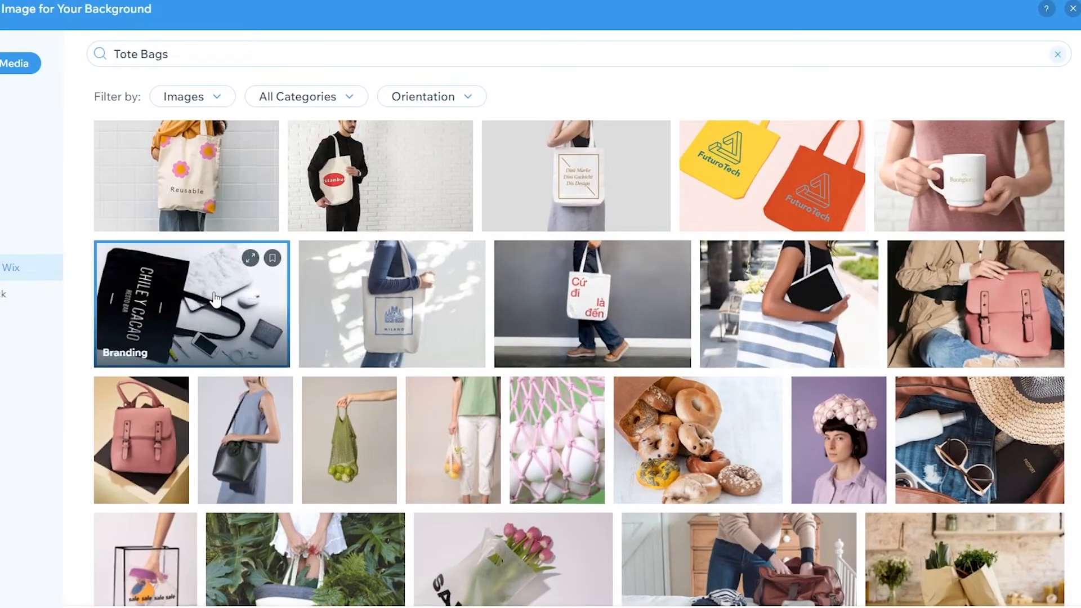
pyautogui.click(225, 314)
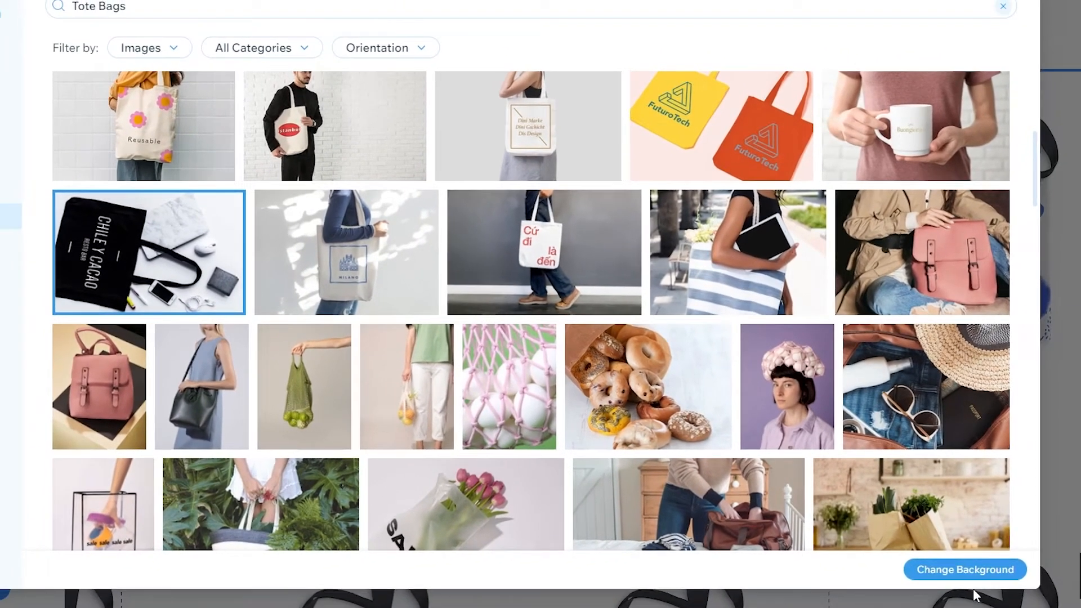
pyautogui.click(980, 581)
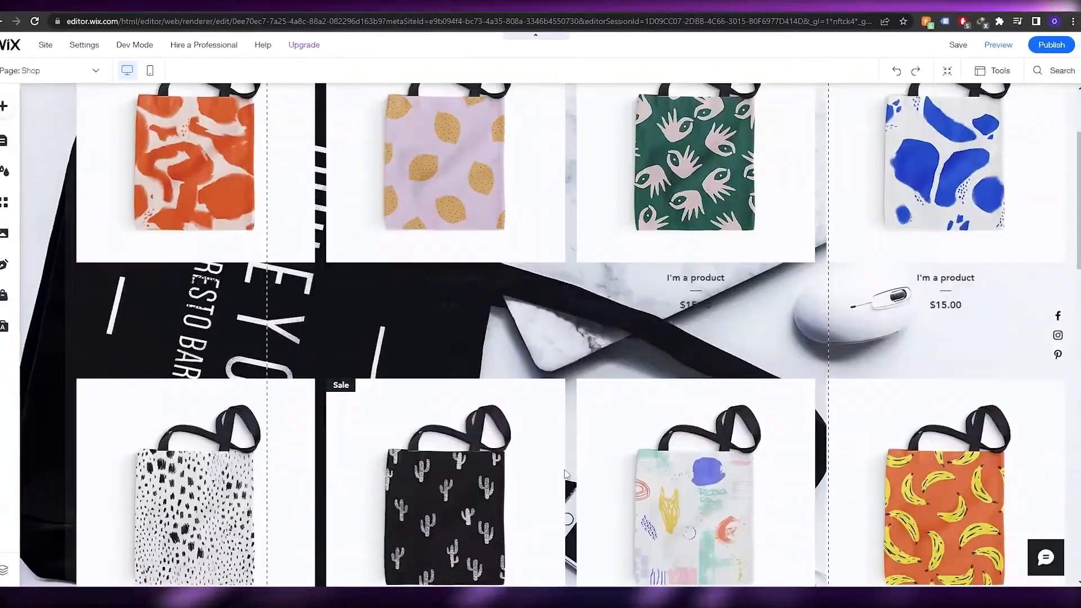
pyautogui.scroll(-10, 565, 475)
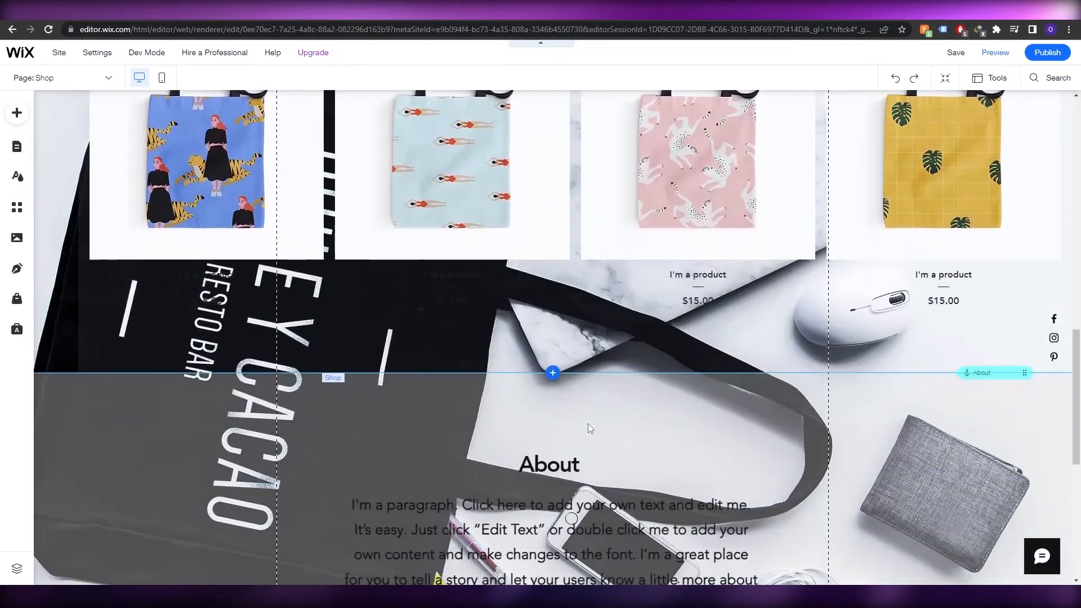
# - Open the About section's paragraph on the Shop page for editing and set its font size to 28 px
pyautogui.scroll(-2, 589, 424)
pyautogui.scroll(5, 593, 424)
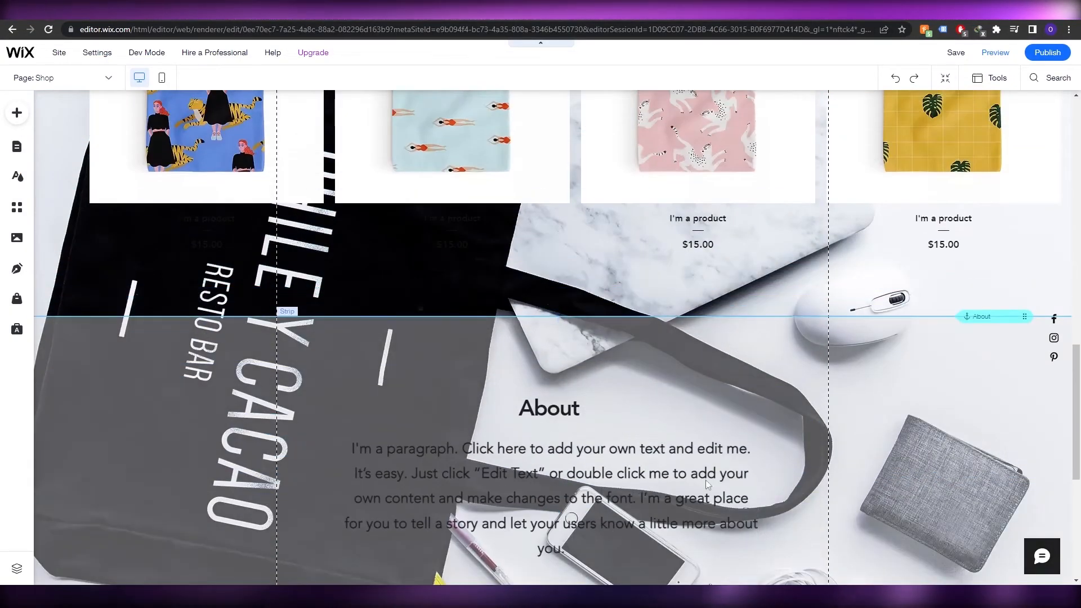
pyautogui.click(702, 457)
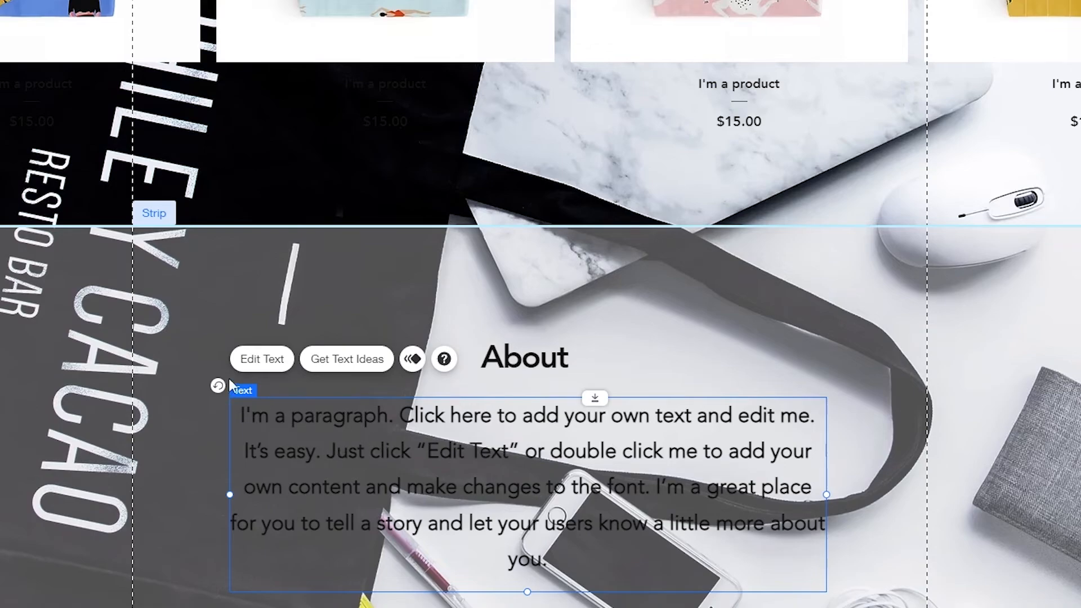
pyautogui.click(260, 359)
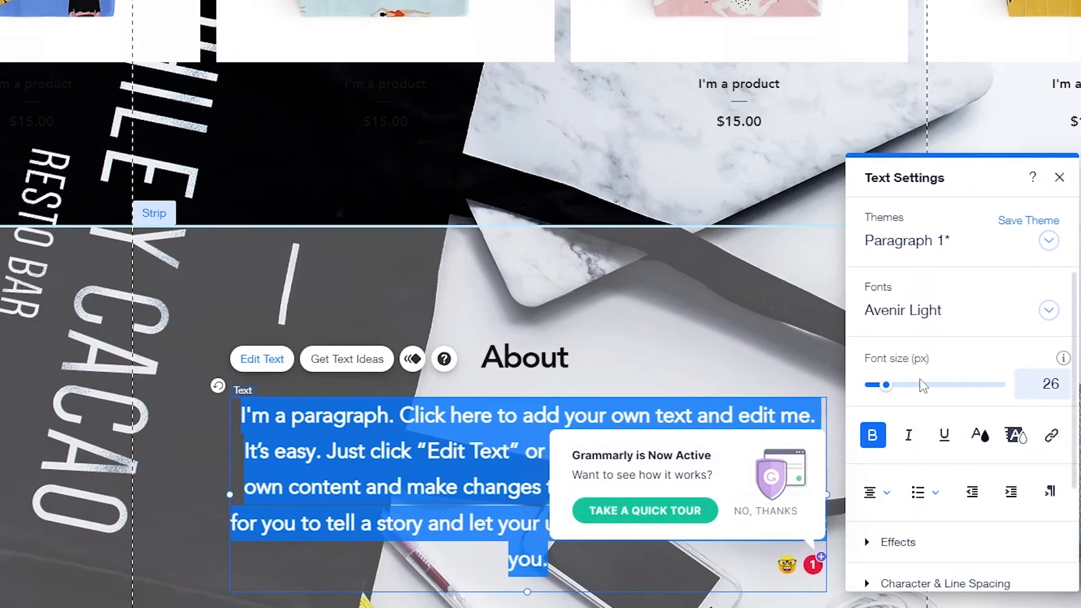
pyautogui.moveTo(887, 395)
pyautogui.mouseDown()
pyautogui.moveTo(877, 394)
pyautogui.moveTo(890, 393)
pyautogui.mouseUp()
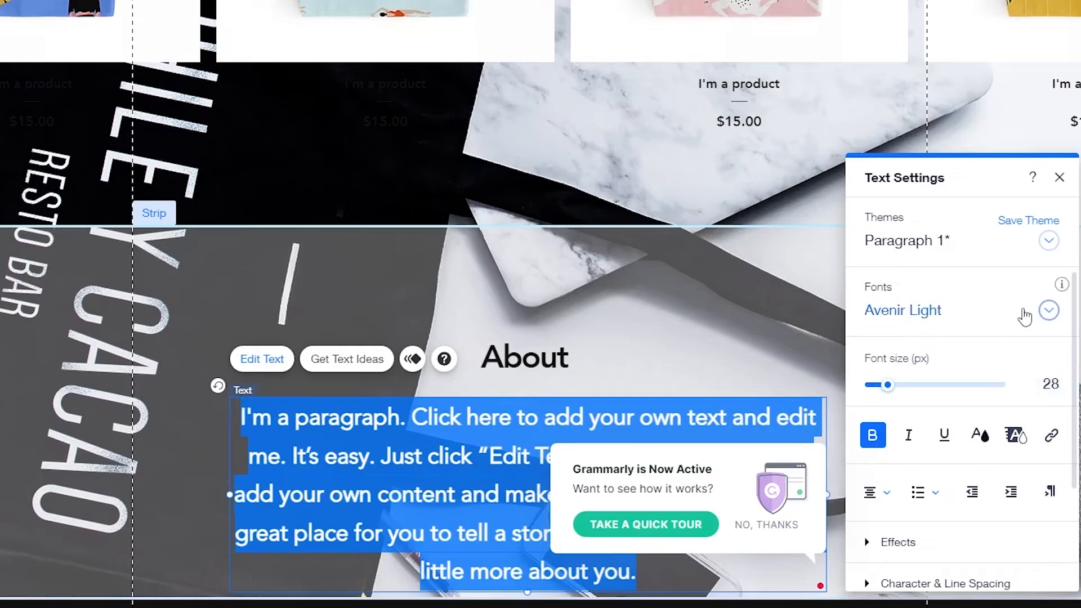
# - Check the paragraph's text theme and expand its Effects and Character & Line Spacing settings
pyautogui.click(1000, 244)
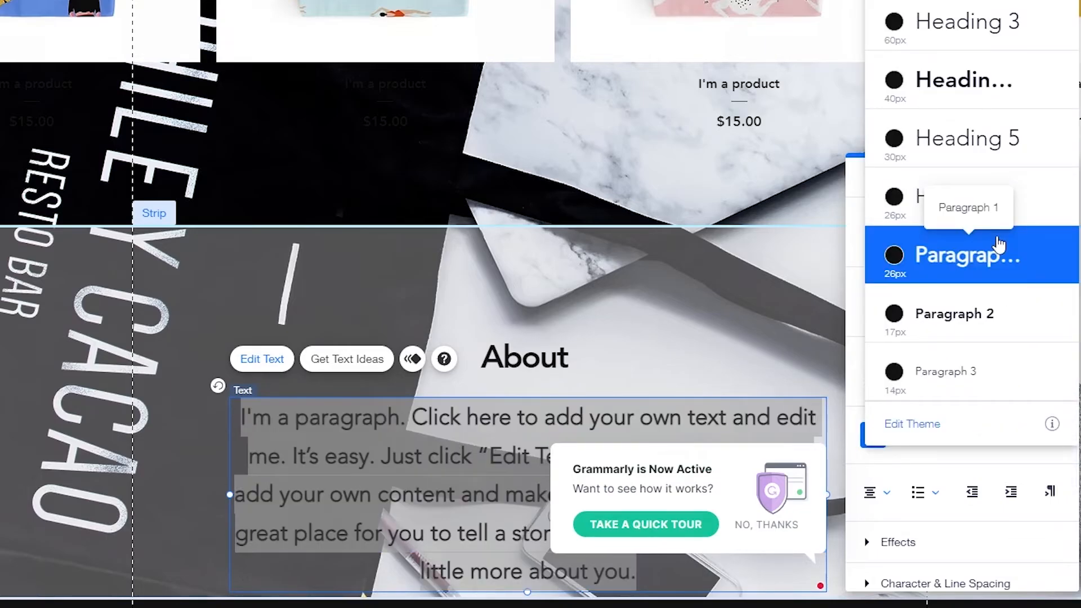
pyautogui.click(978, 259)
pyautogui.scroll(-2, 925, 547)
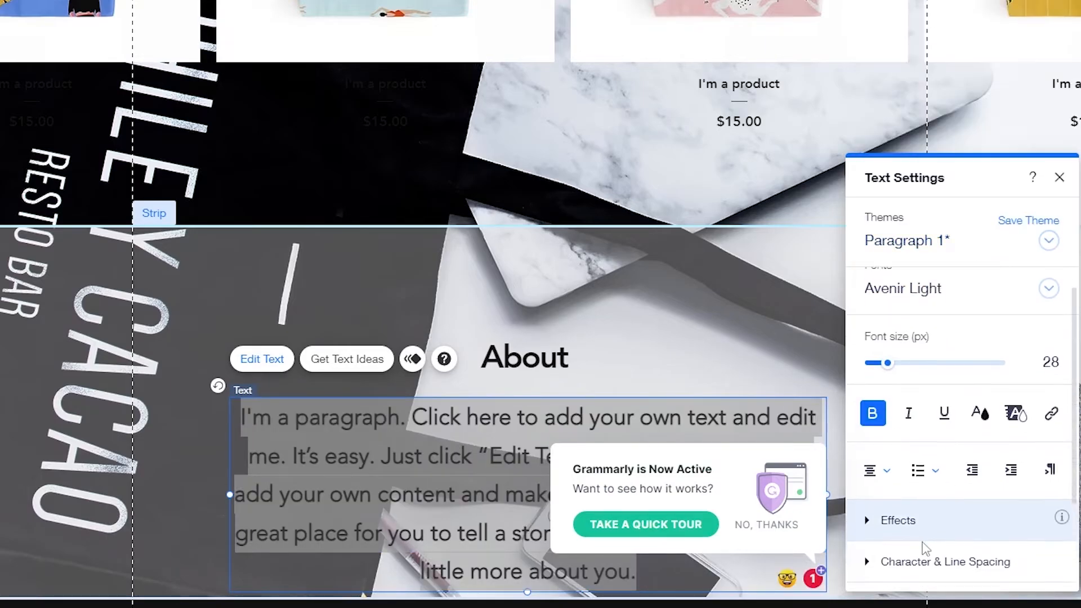
pyautogui.scroll(-2, 923, 544)
pyautogui.click(880, 464)
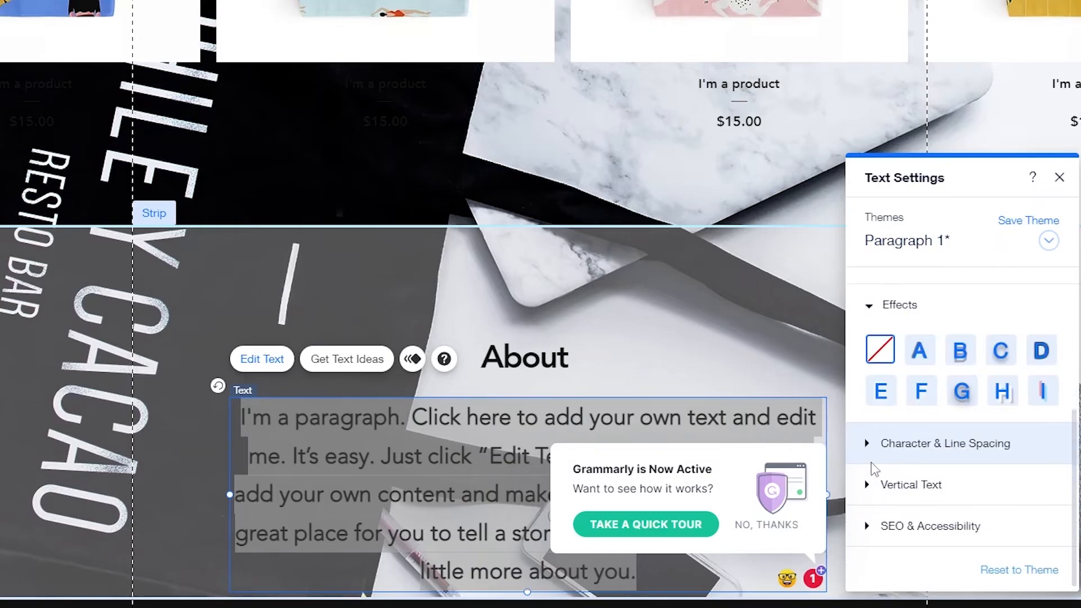
pyautogui.click(865, 445)
pyautogui.scroll(3, 901, 462)
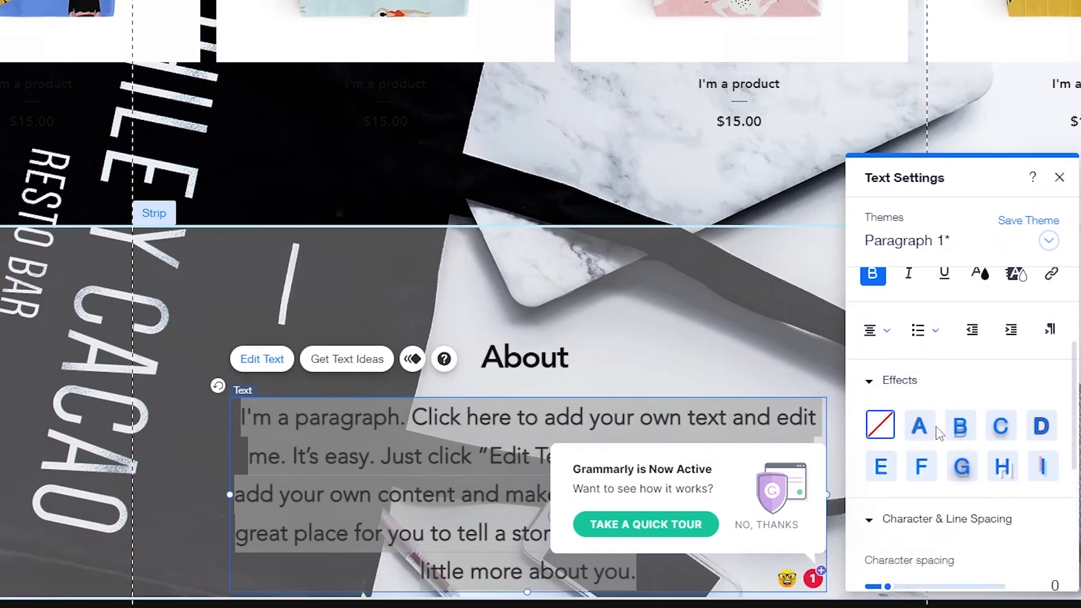
# - Try text effects such as B and H on the About paragraph
pyautogui.click(959, 433)
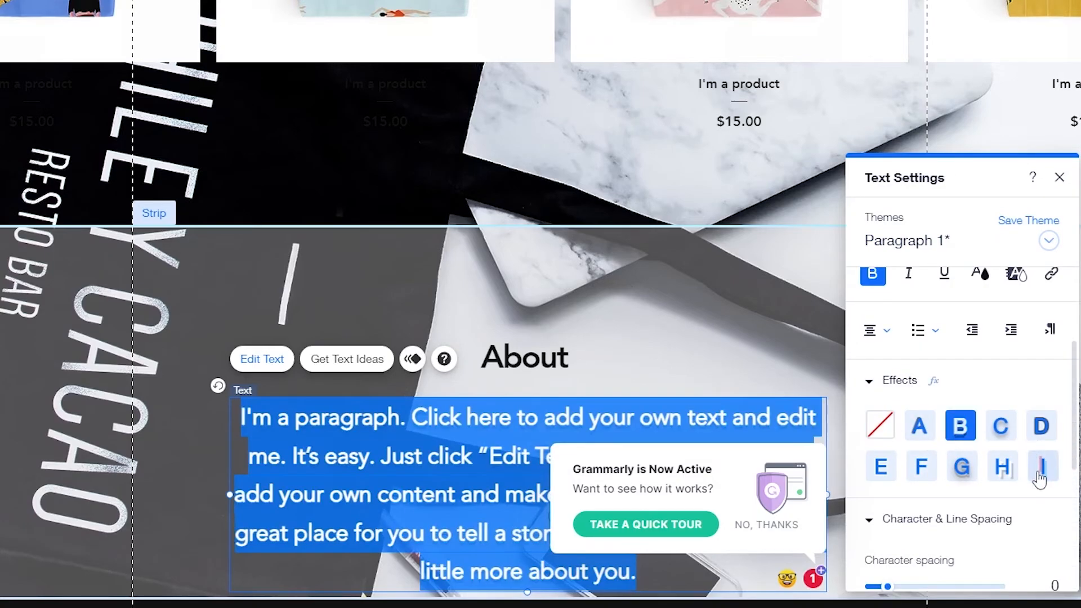
pyautogui.click(589, 403)
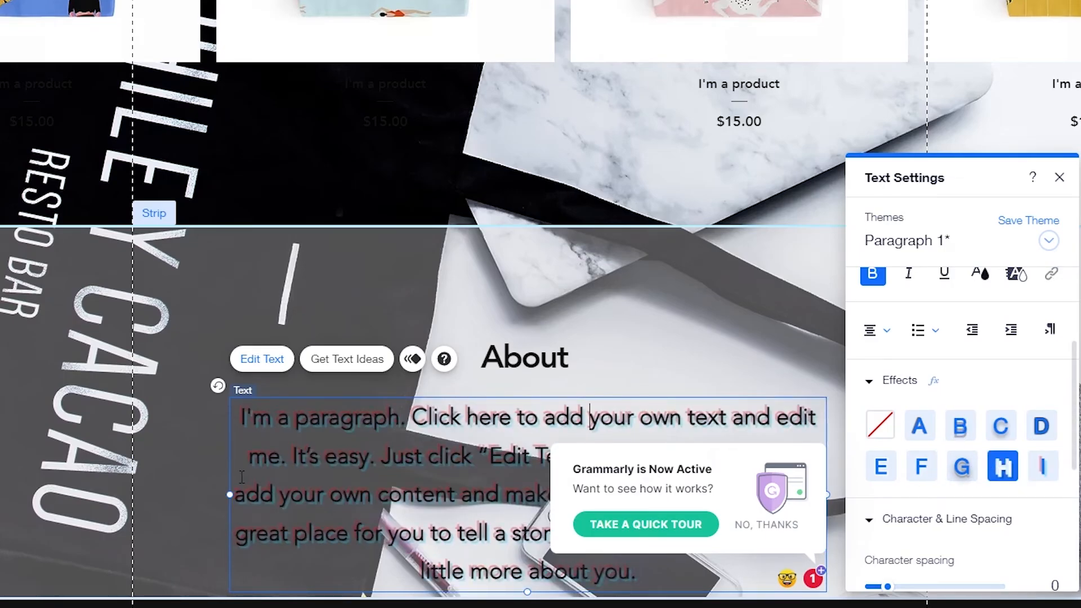
pyautogui.tripleClick(410, 497)
pyautogui.click(1002, 469)
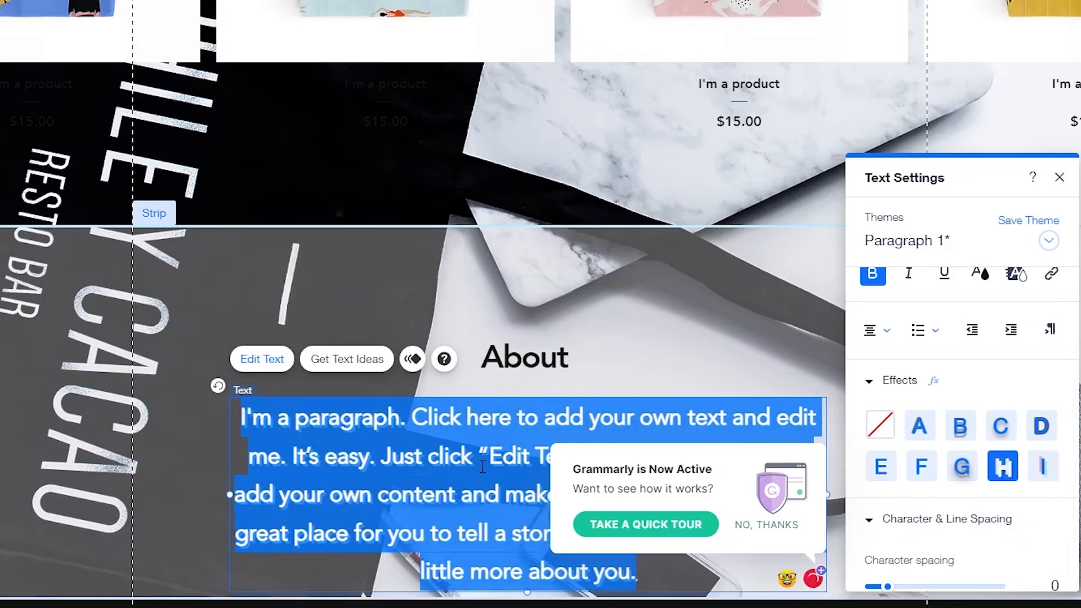
pyautogui.click(477, 461)
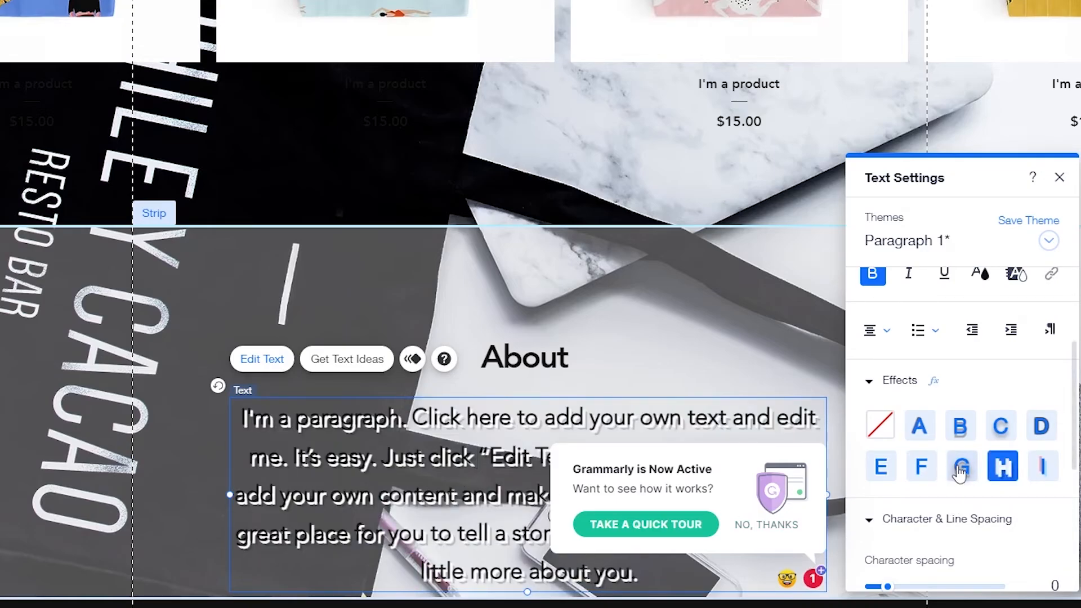
# - Apply text effect A to the whole About paragraph and leave text editing
pyautogui.tripleClick(454, 468)
pyautogui.click(919, 426)
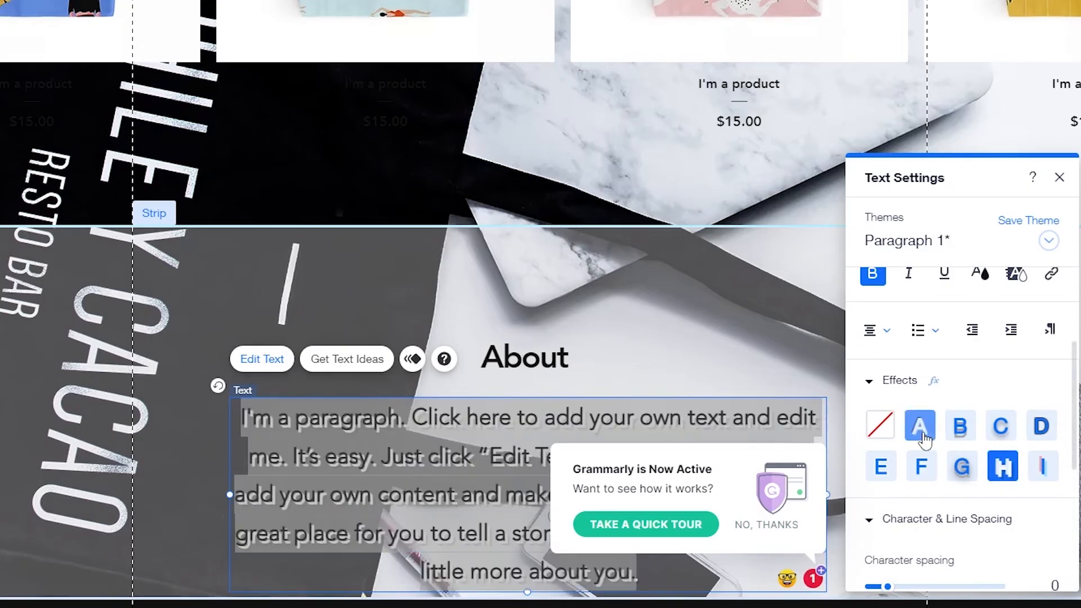
pyautogui.click(678, 341)
pyautogui.click(989, 426)
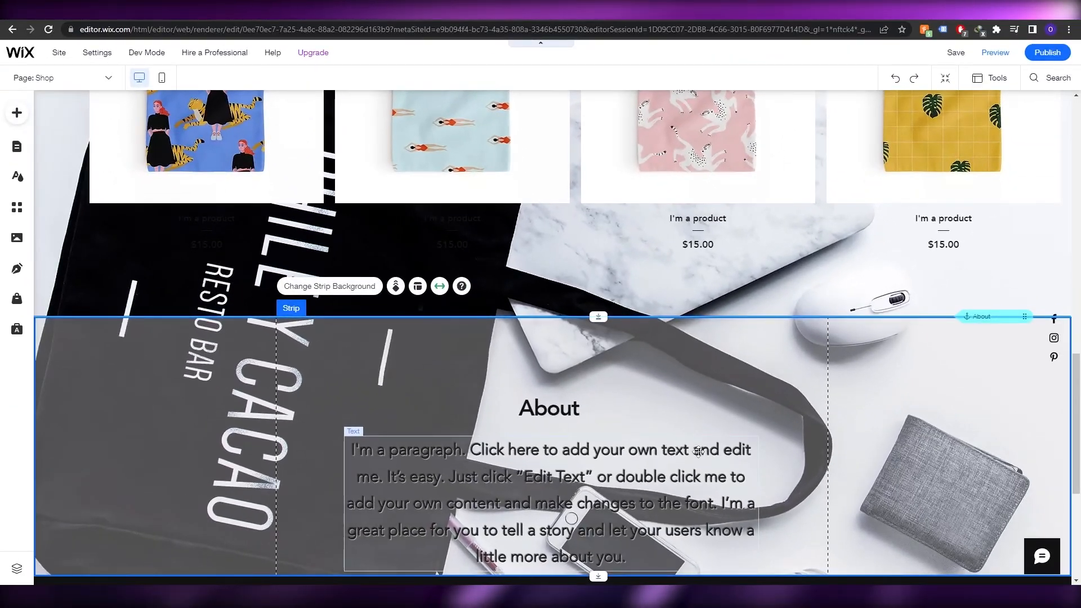
# - Publish the site on the free Wix.com domain with "my-site-1" as the site's address ending
pyautogui.scroll(15, 699, 452)
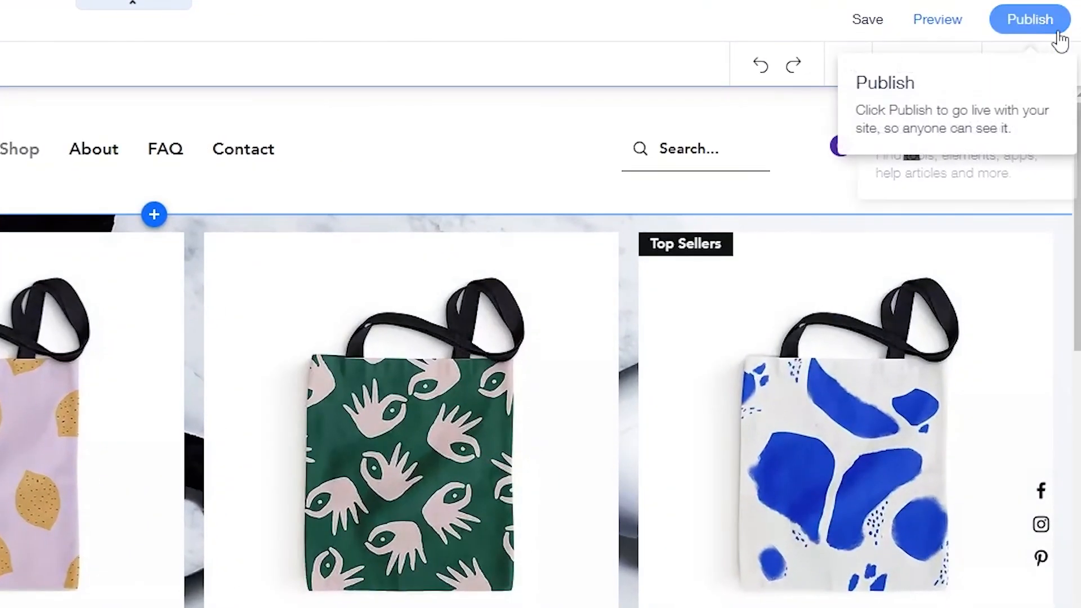
pyautogui.click(1059, 35)
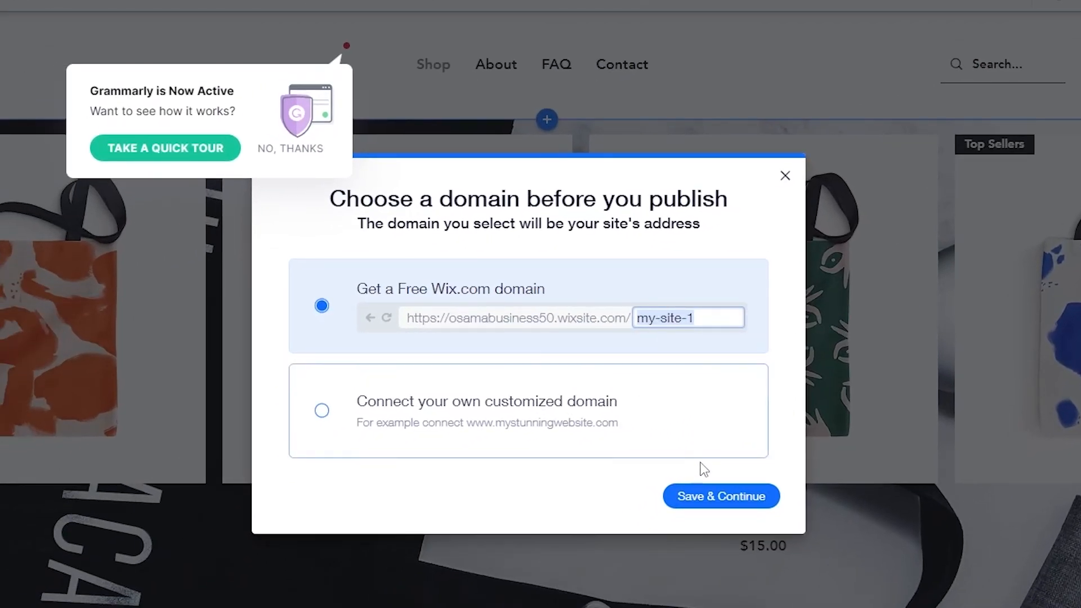
pyautogui.click(713, 497)
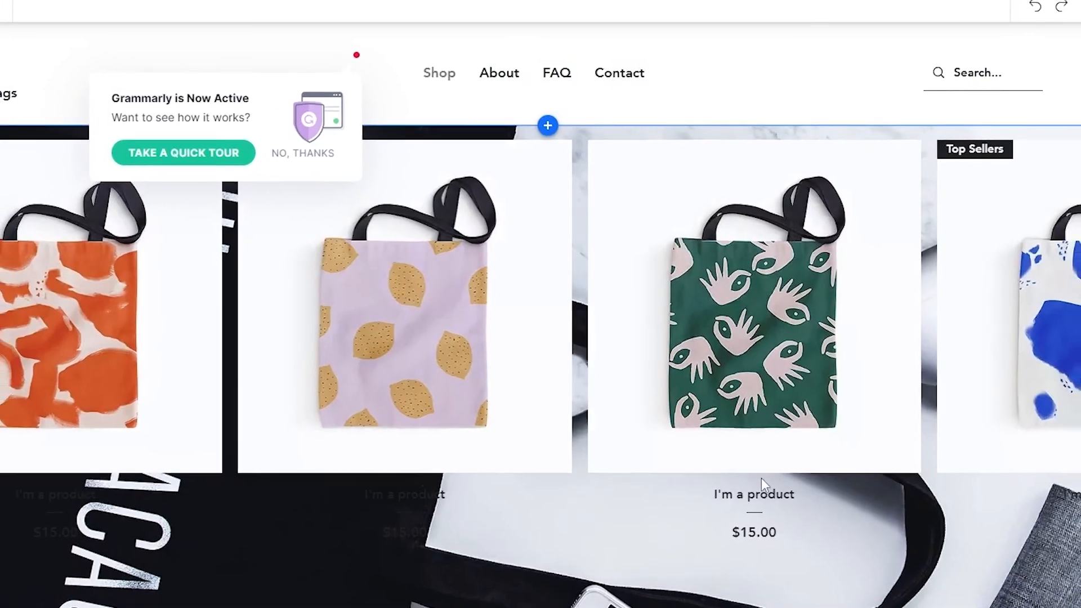